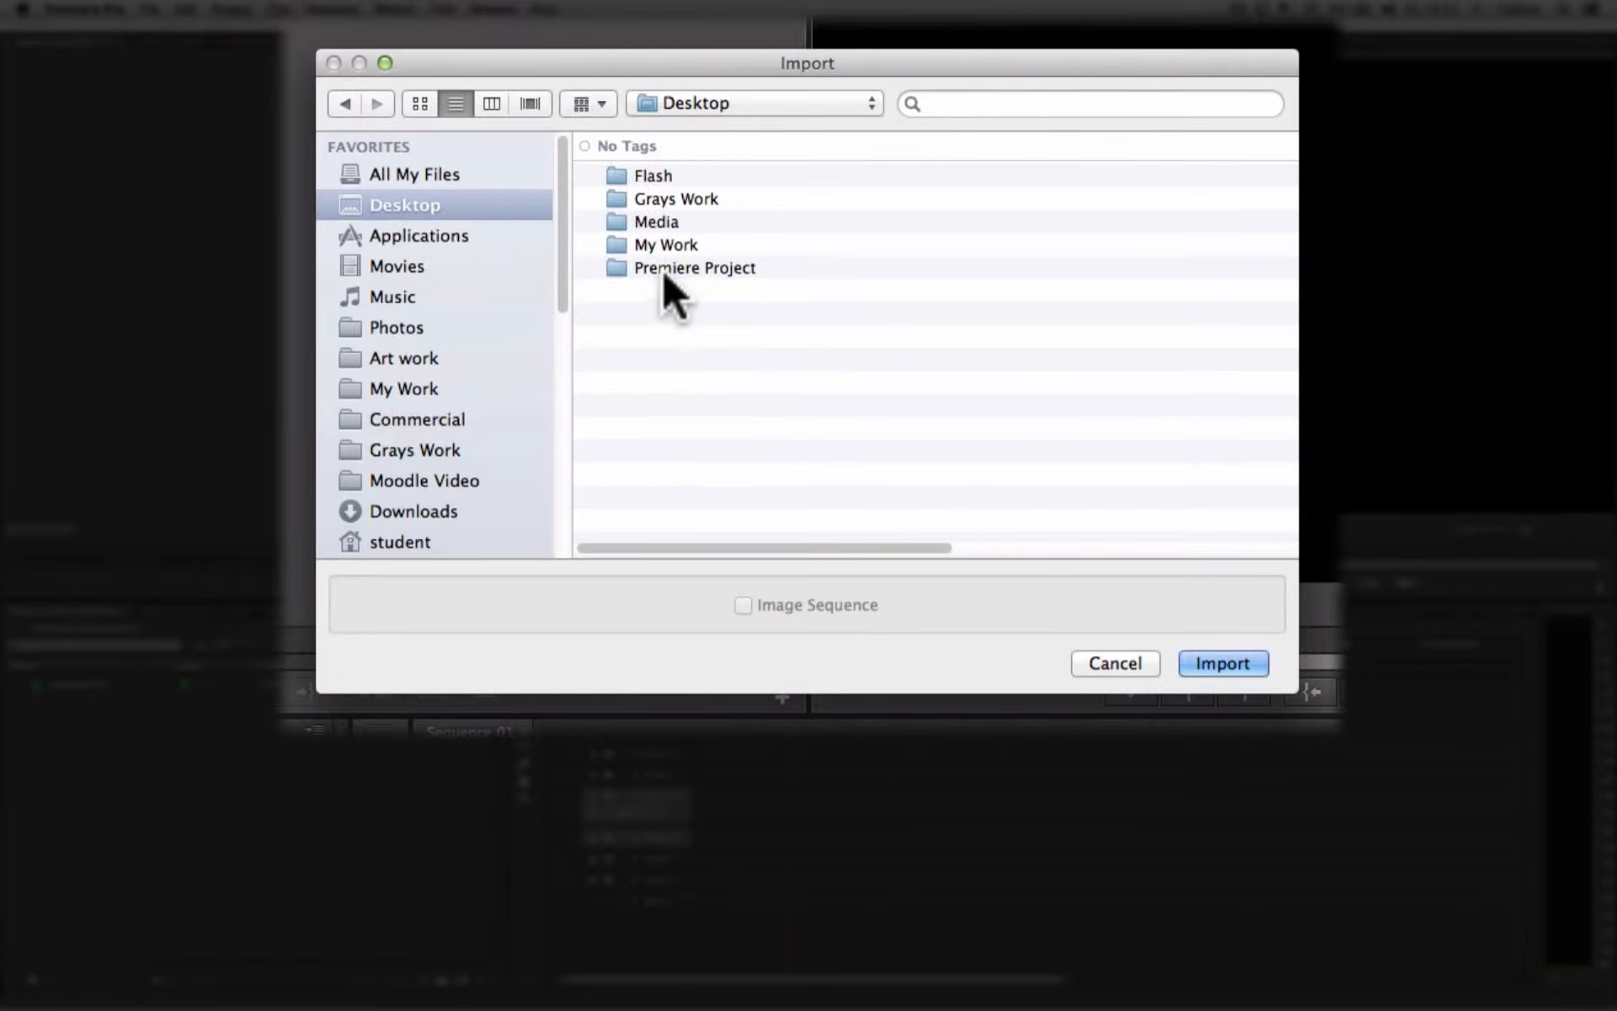
- Import Large Spinning Logo.mov and MK1 Slickline.AVI from the Media folder inside Premiere Project on the desktop
double_click(662, 268)
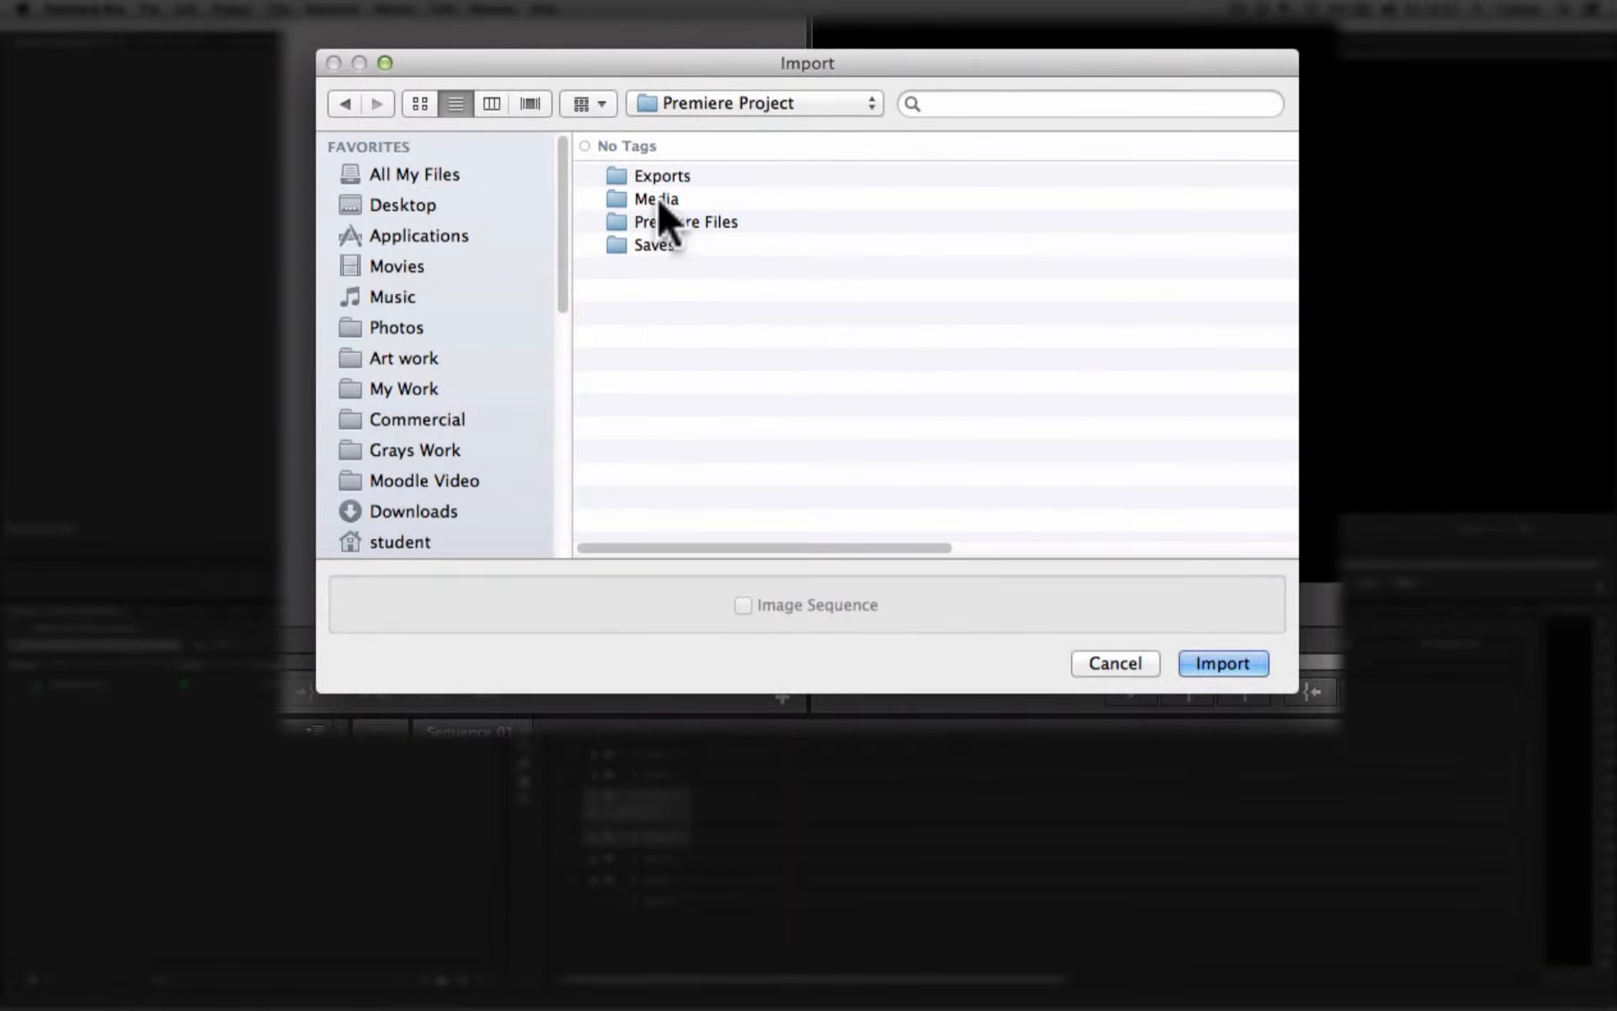
double_click(659, 200)
click(723, 198)
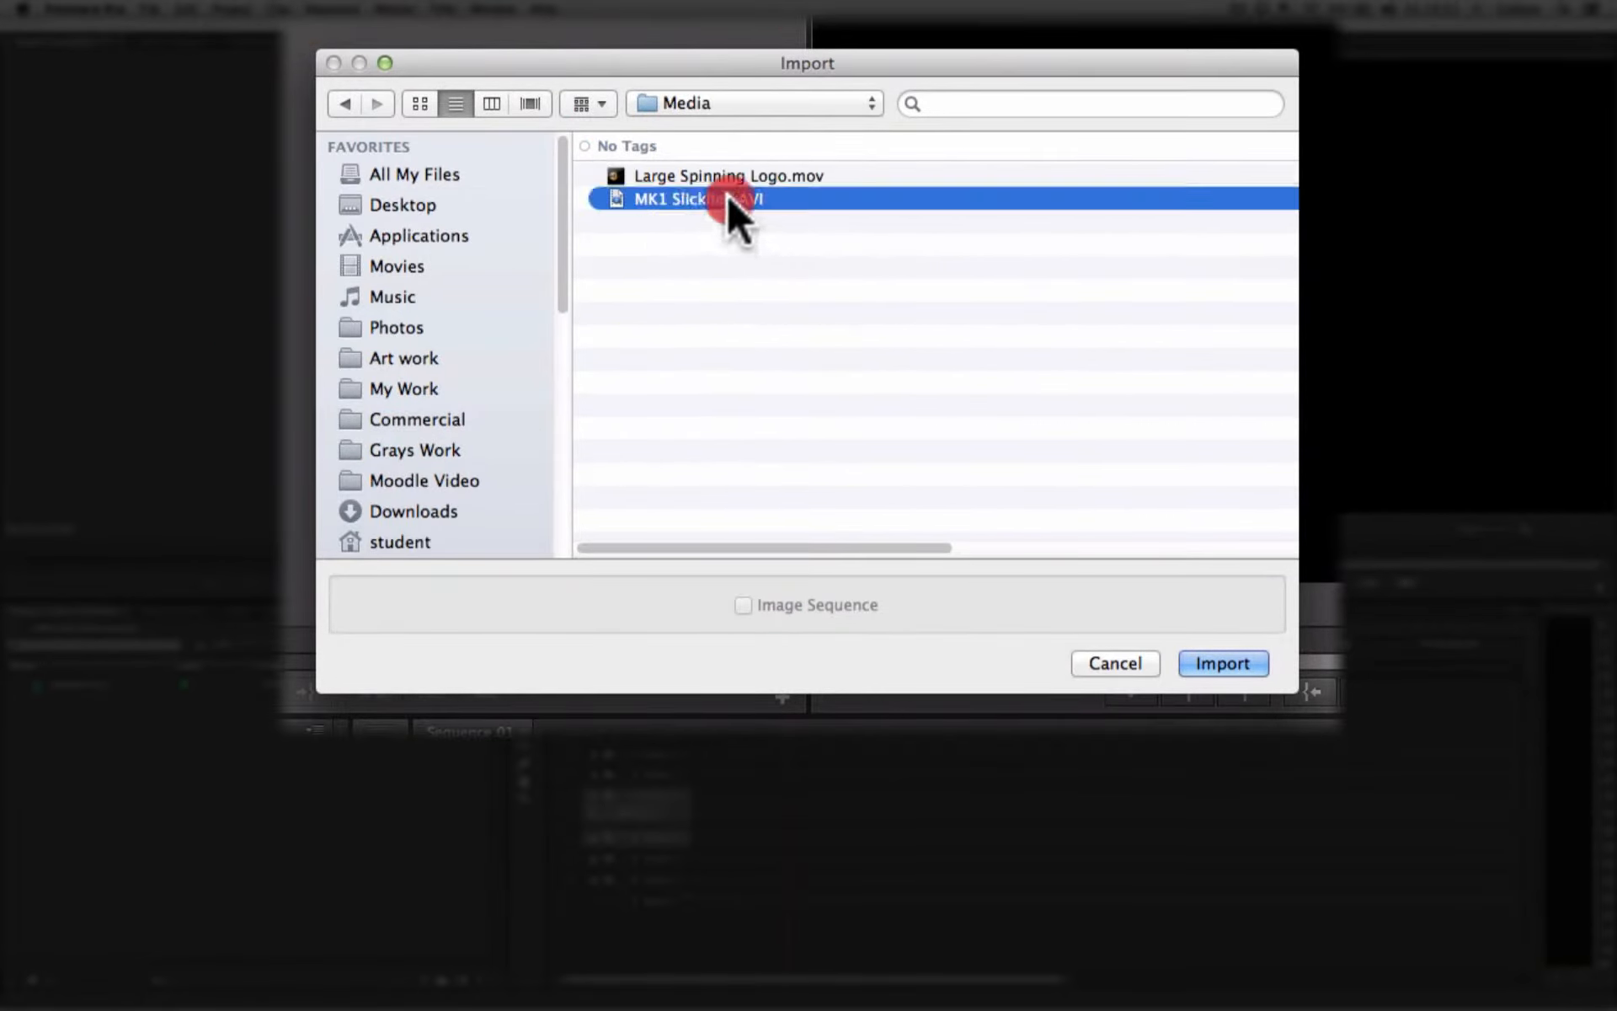
shift+click(693, 177)
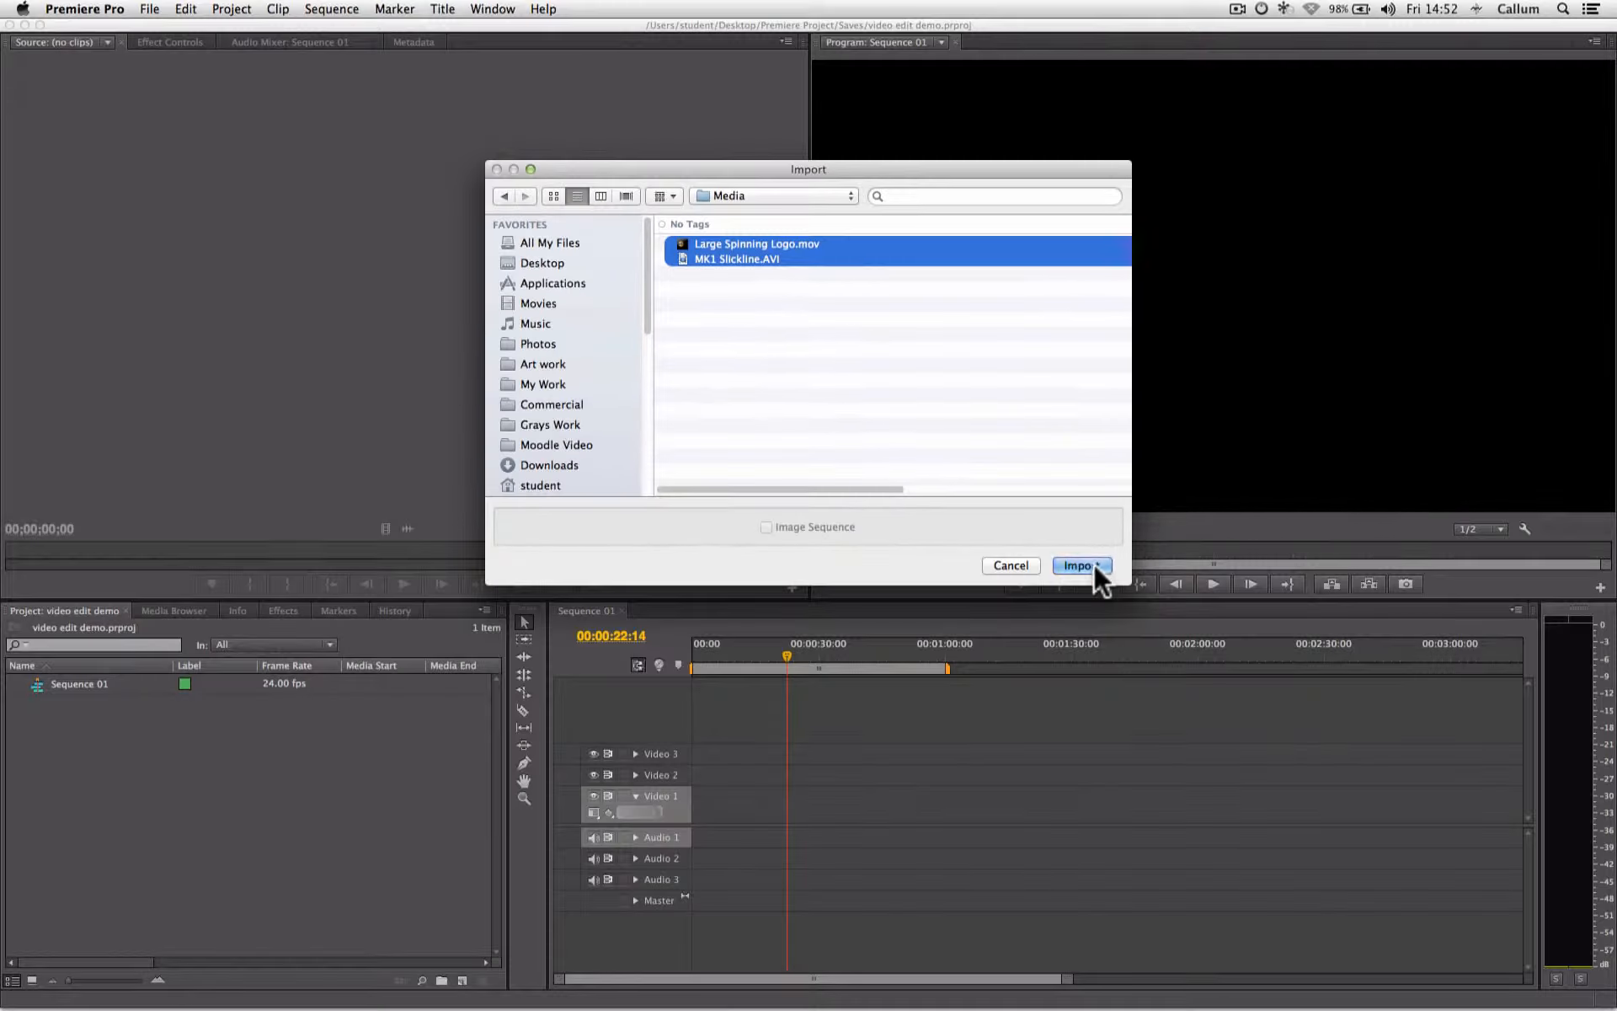
click(1238, 663)
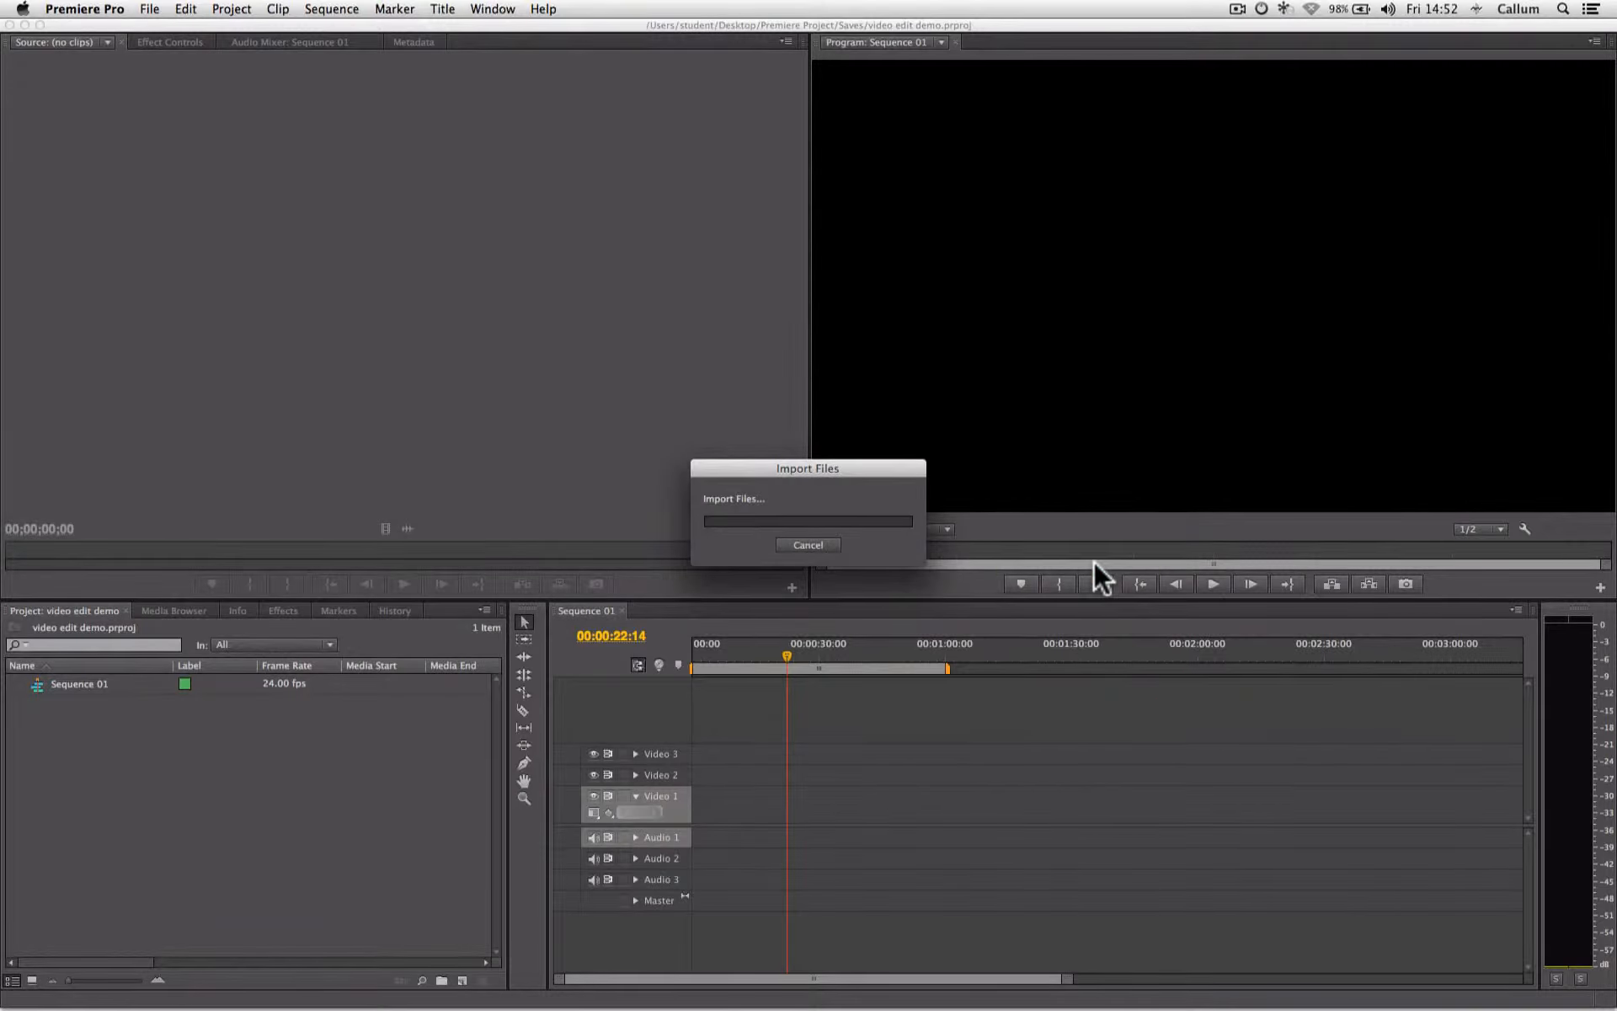
click(183, 770)
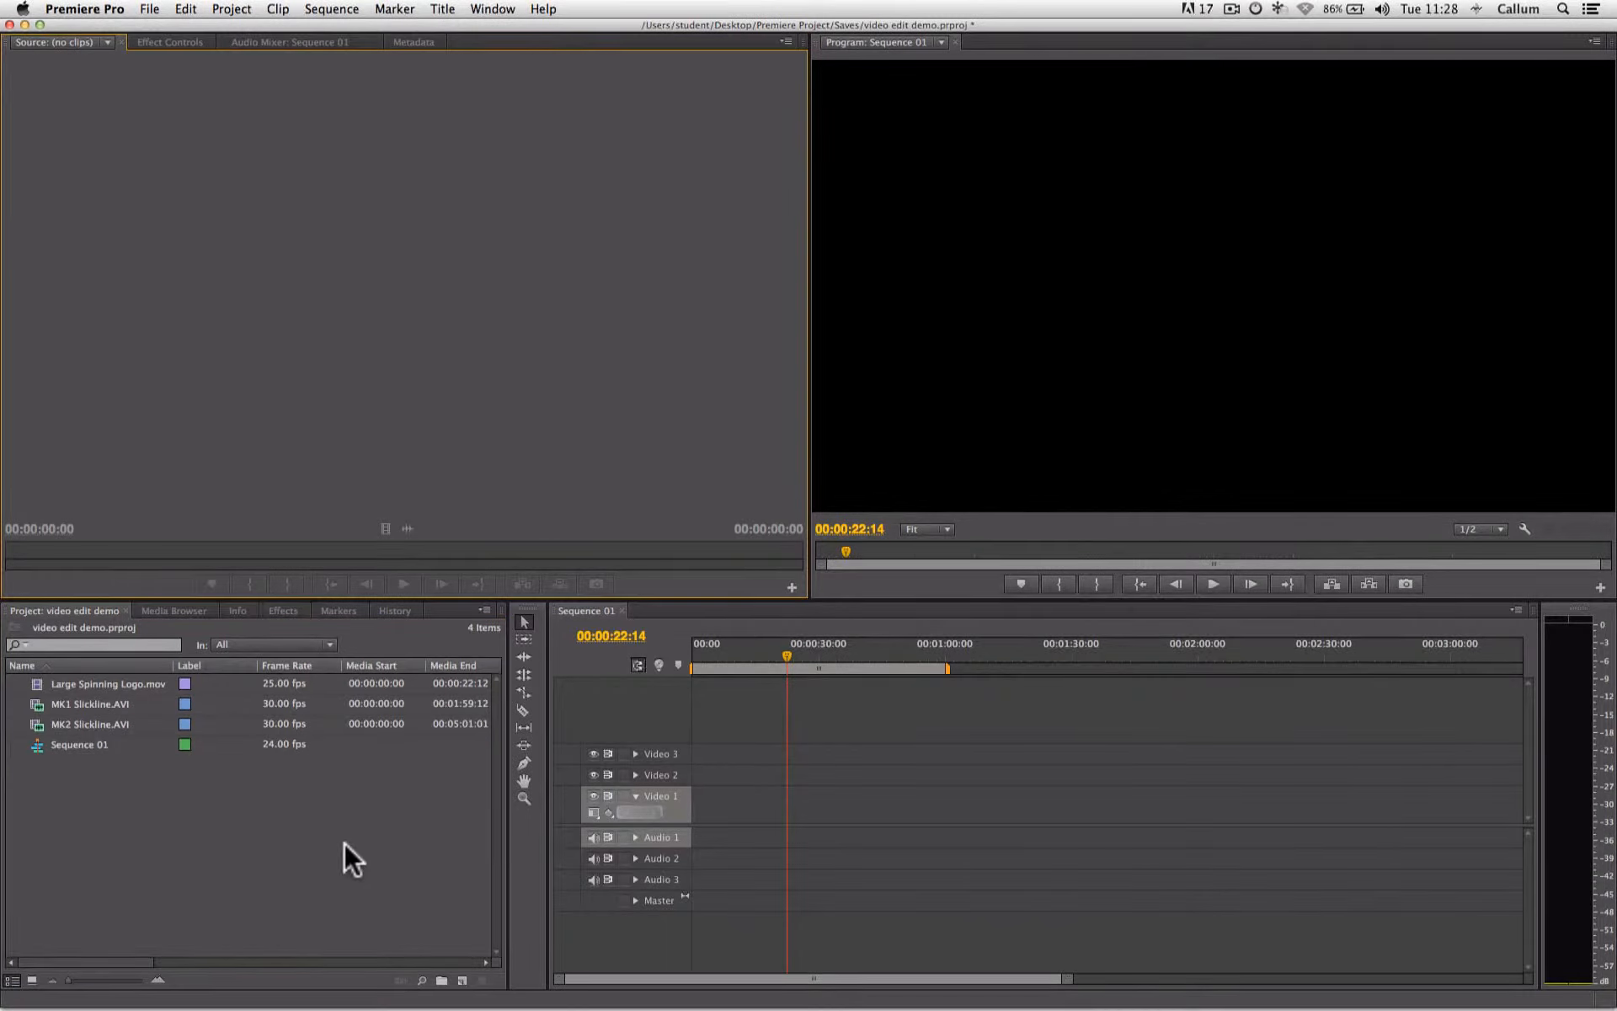
click(204, 805)
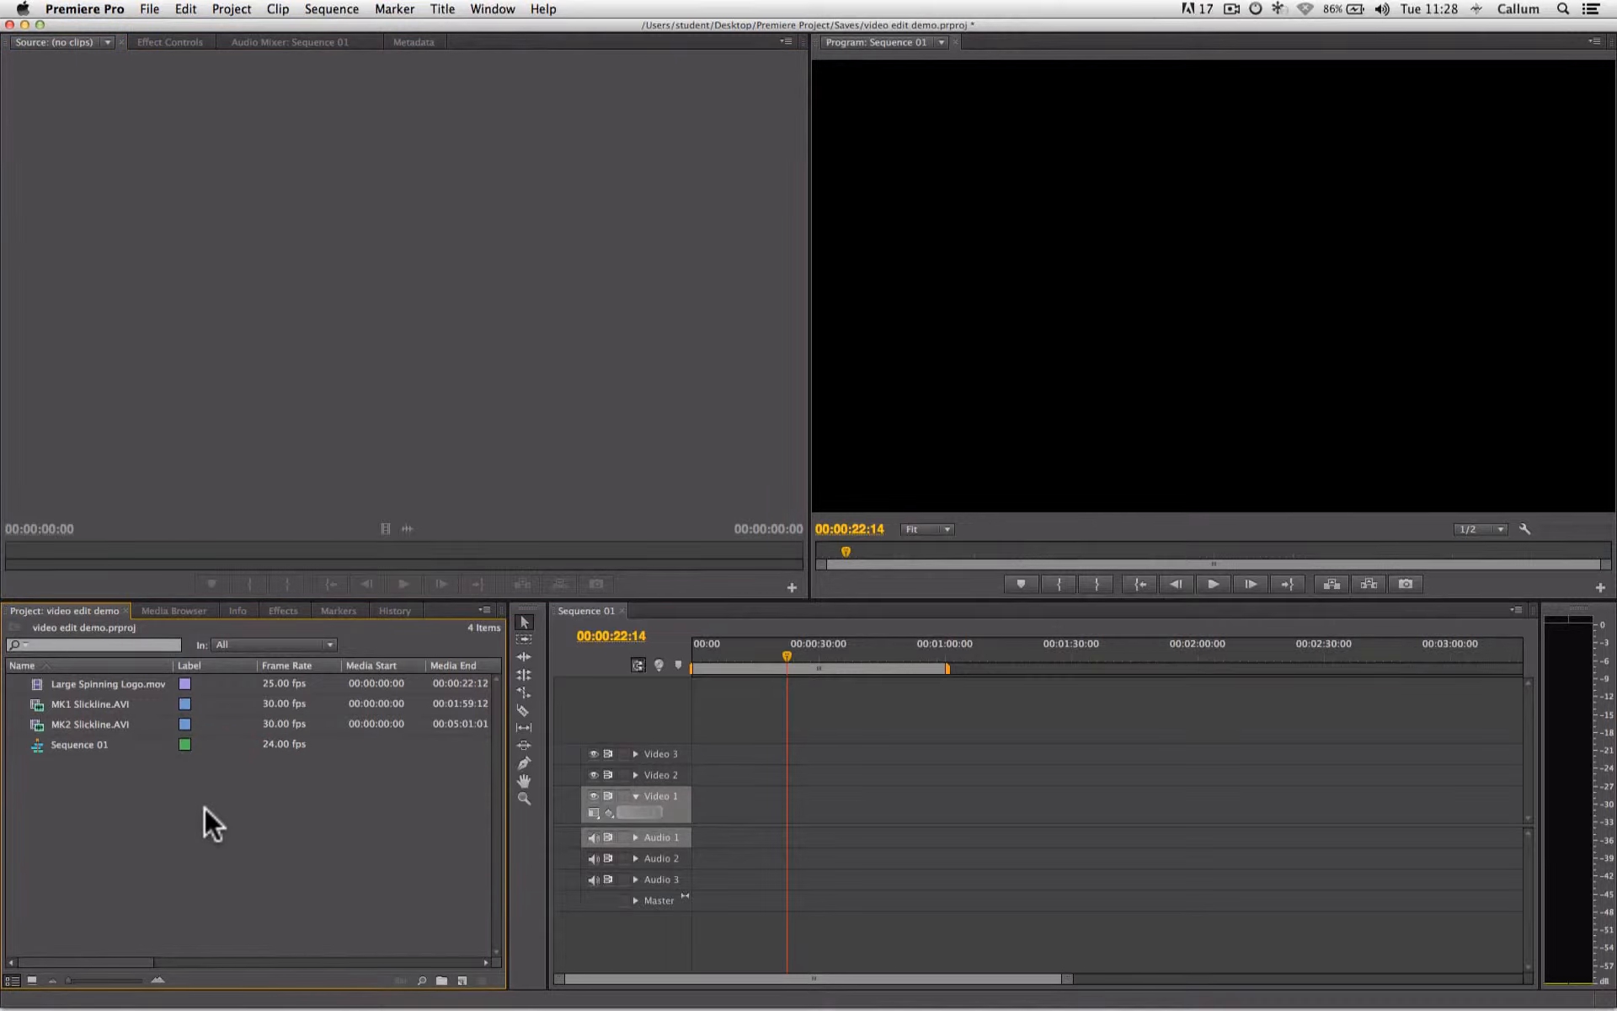
- Load MK2 Slickline.AVI into the source monitor and preview it by playing, pausing and stepping through frames
mouse_move(119, 720)
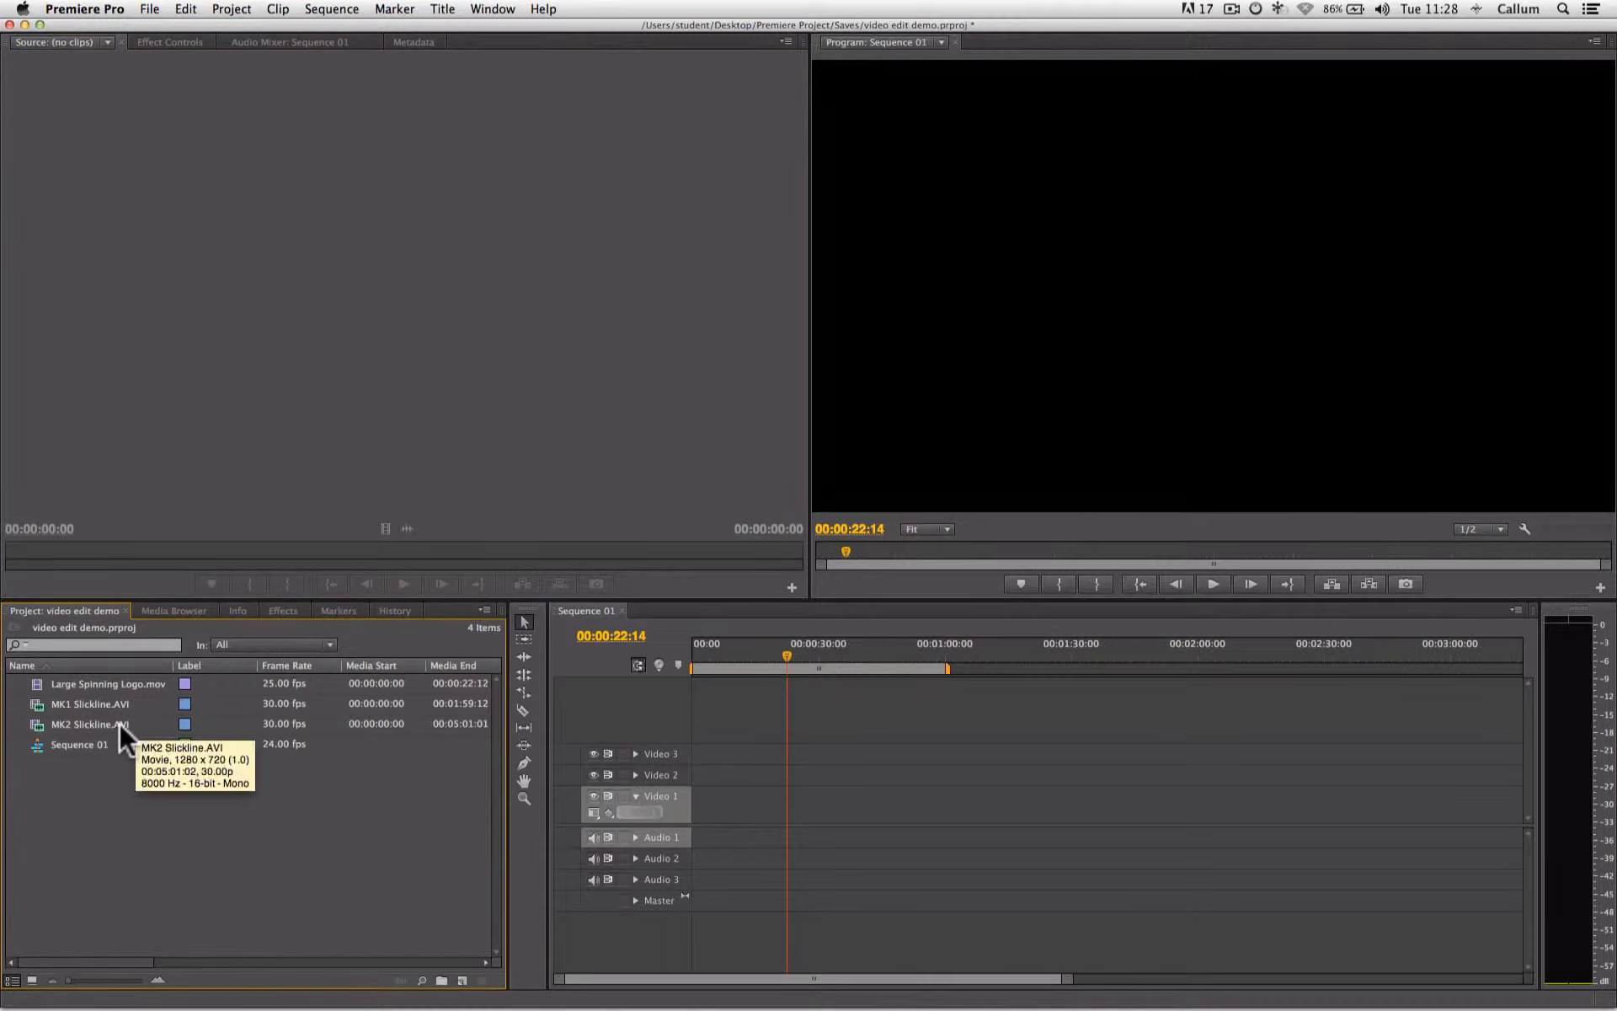
double_click(118, 721)
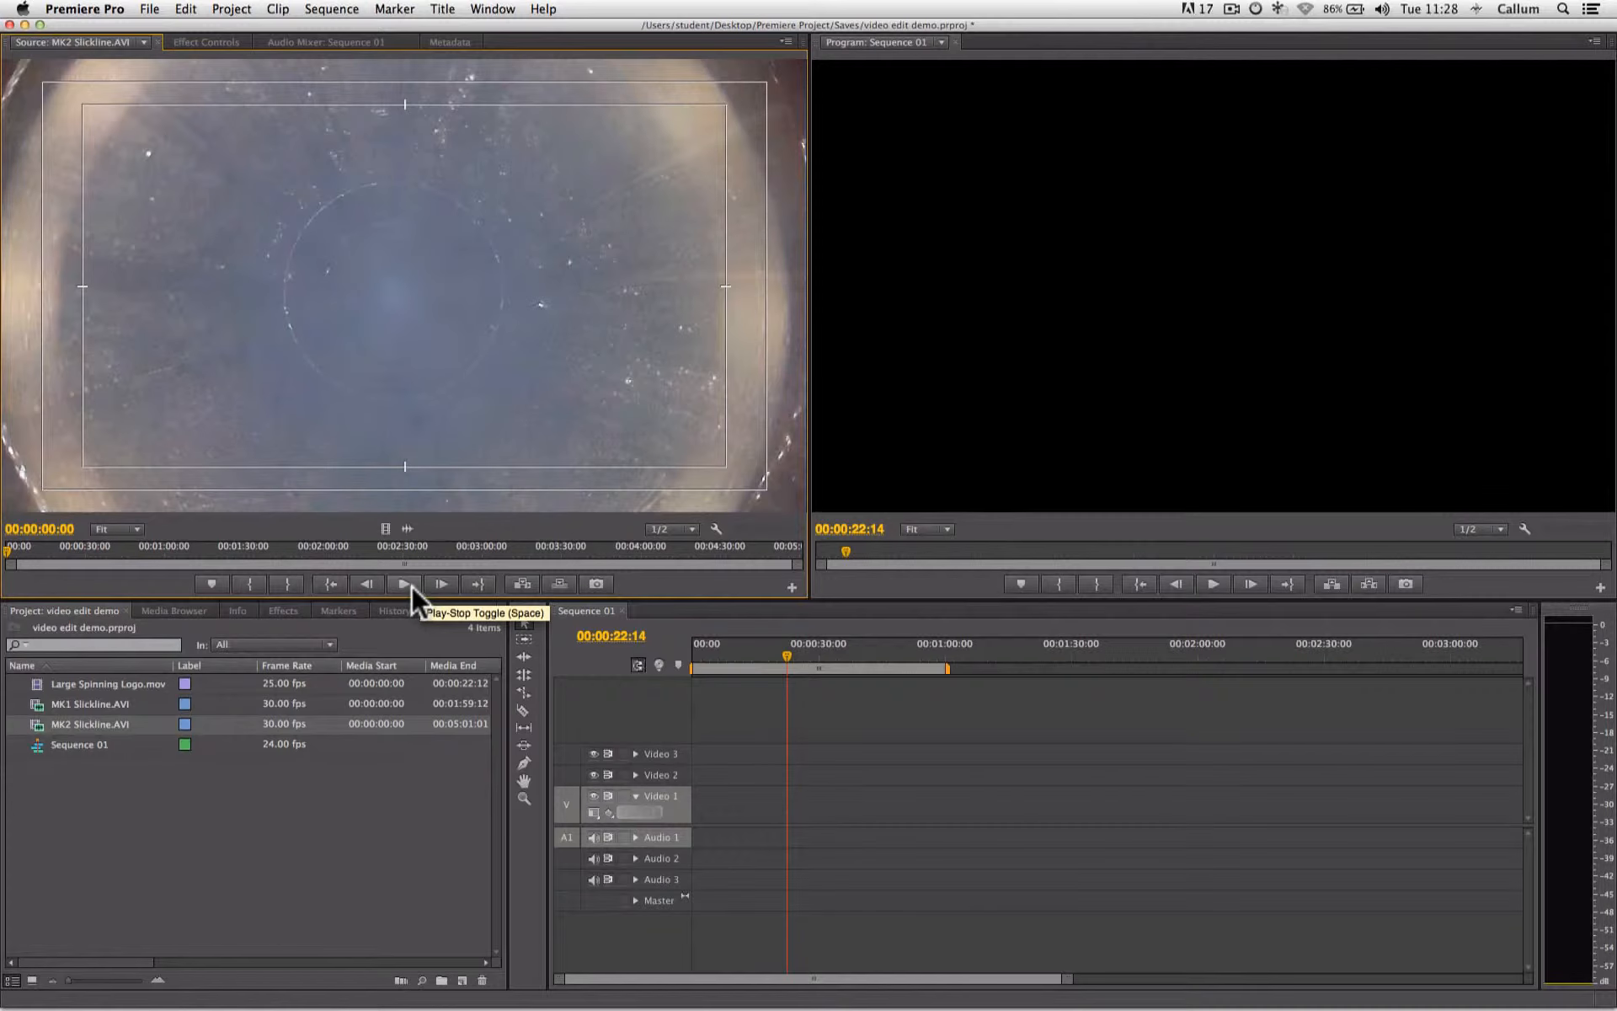
click(405, 583)
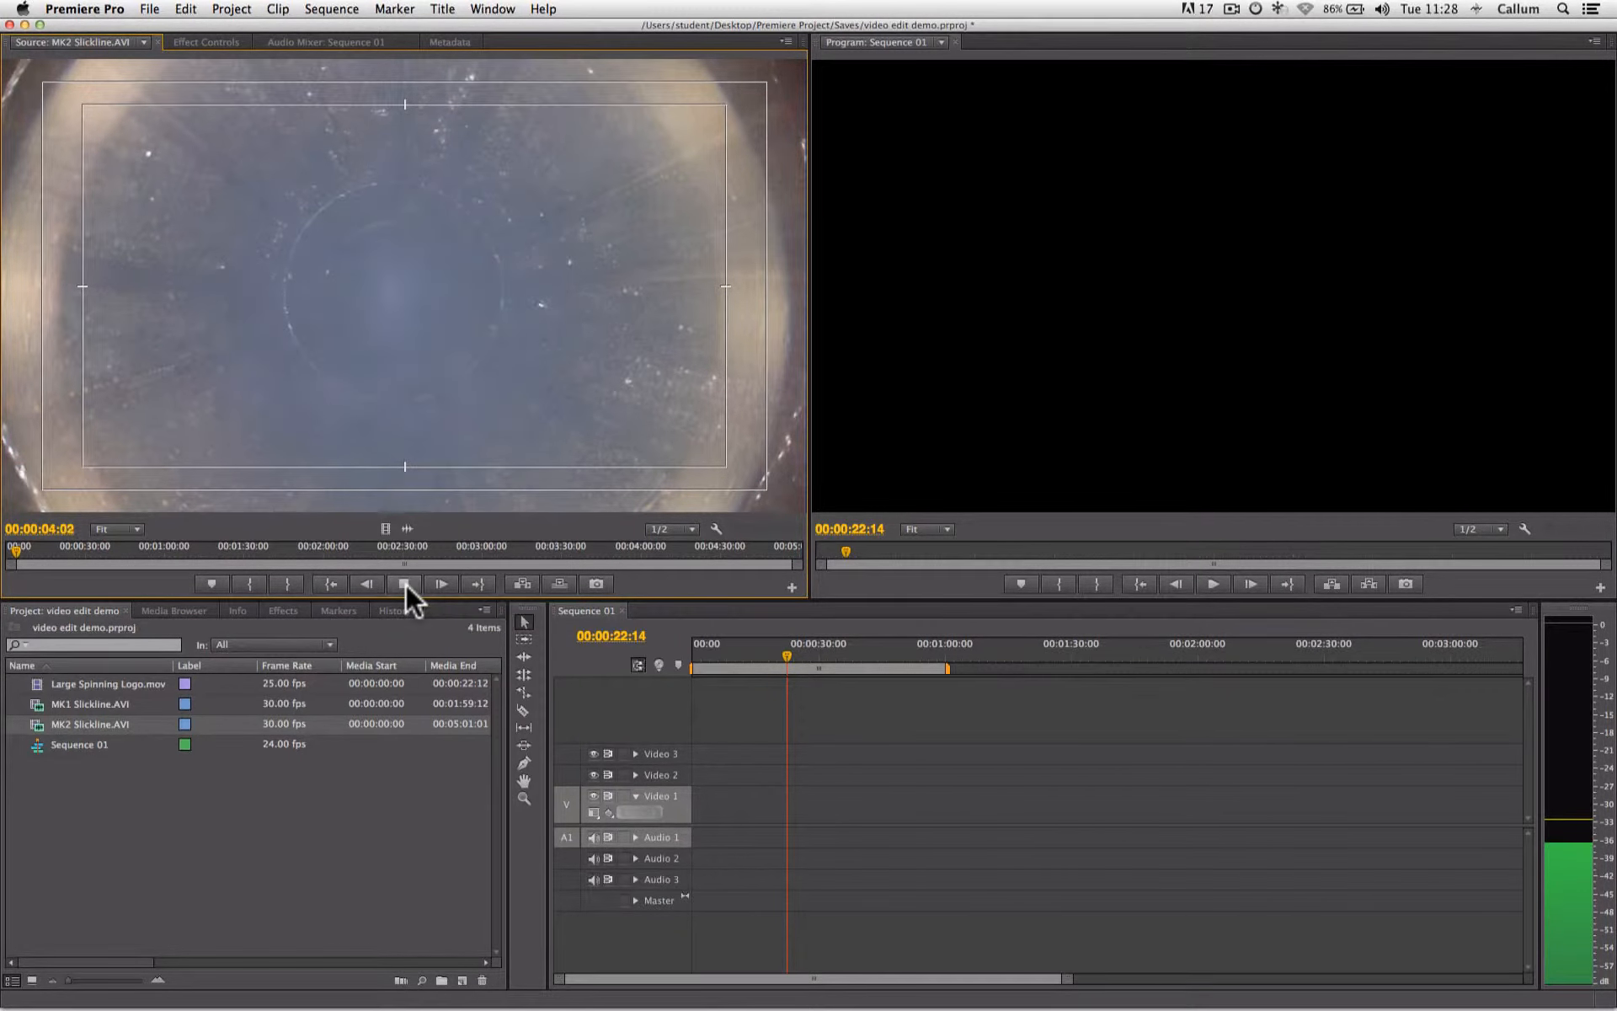
click(406, 583)
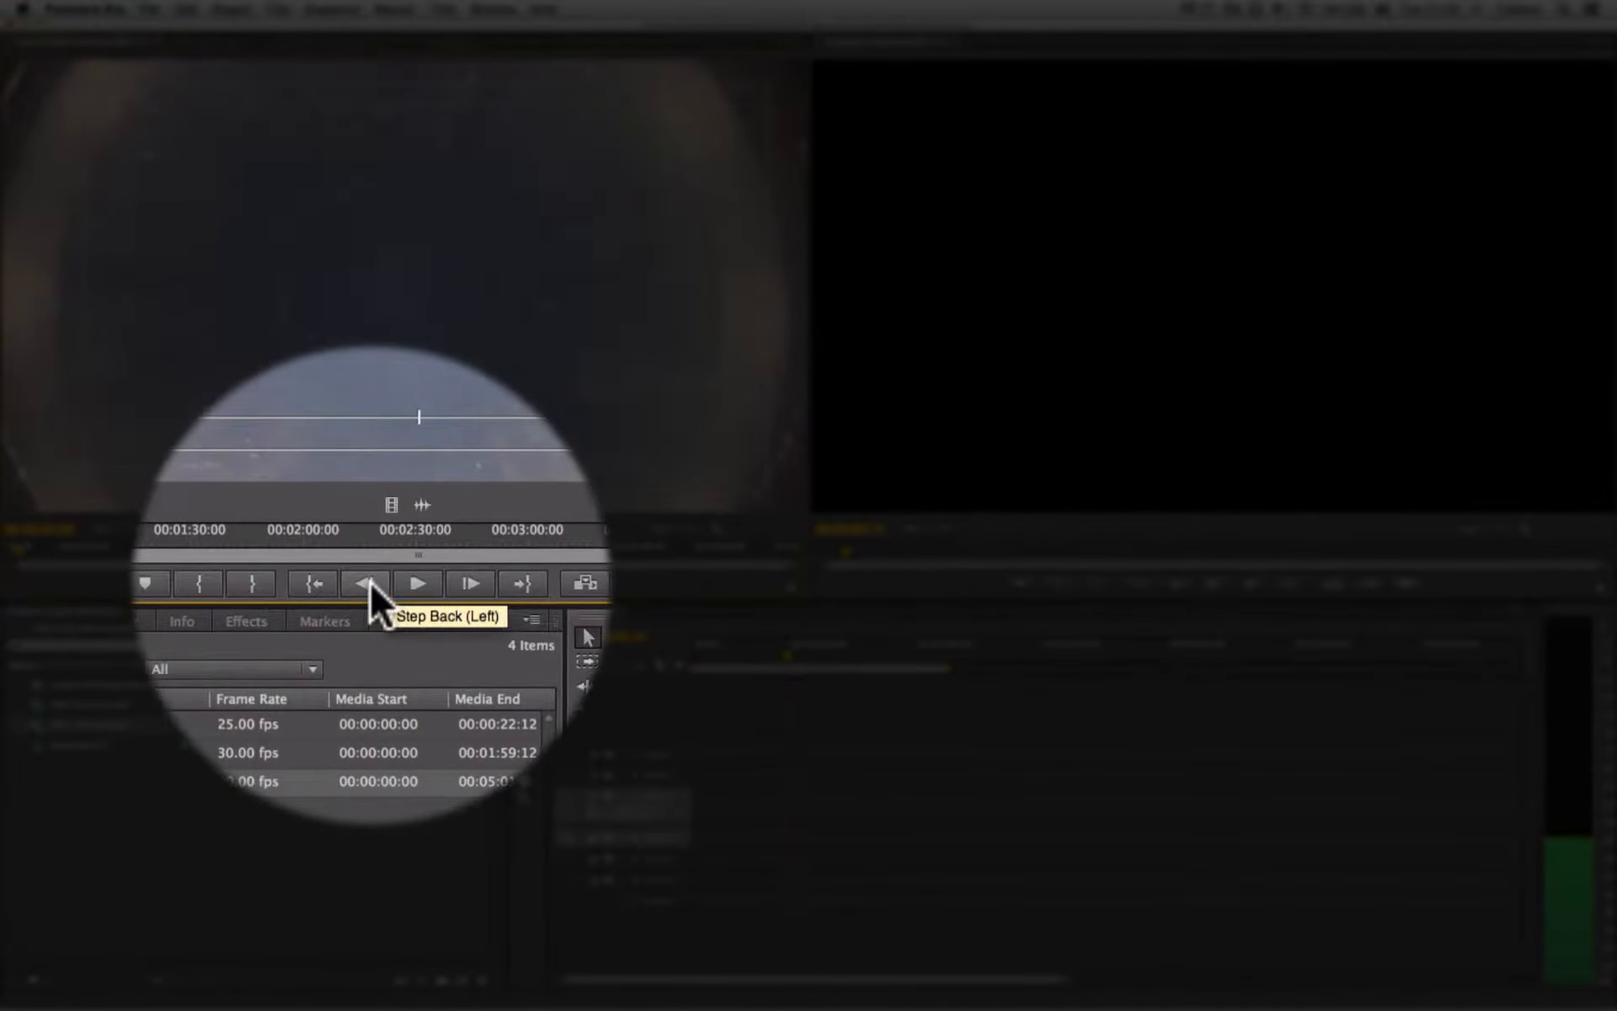
click(369, 581)
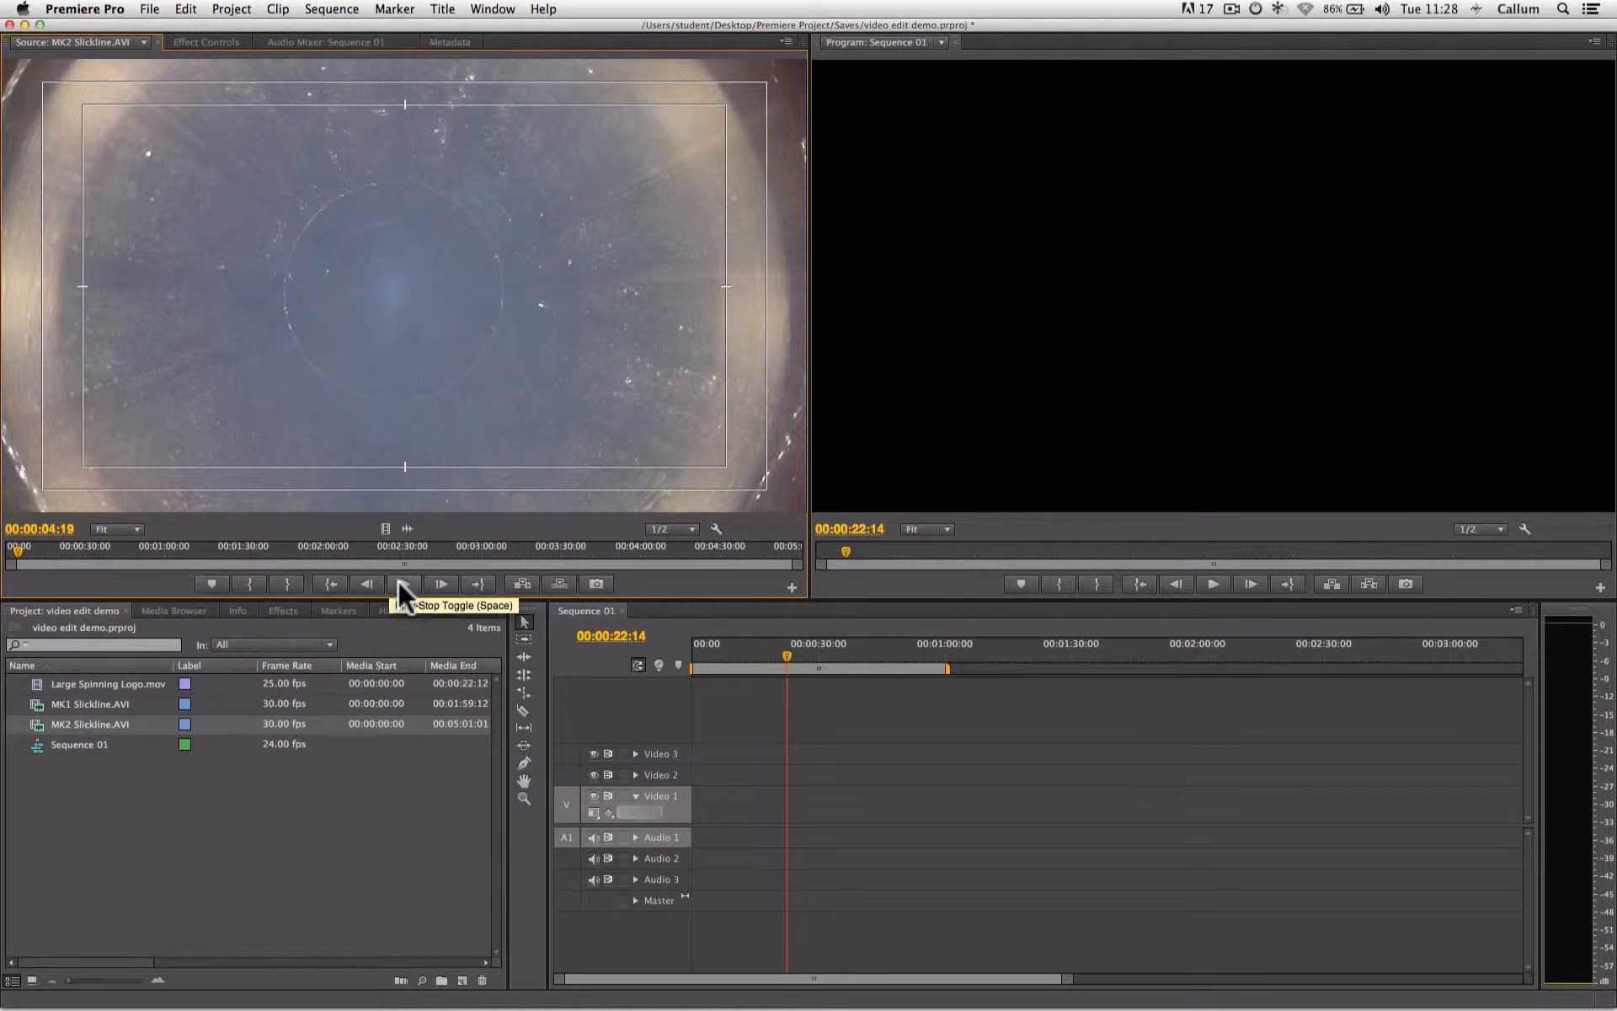
click(401, 581)
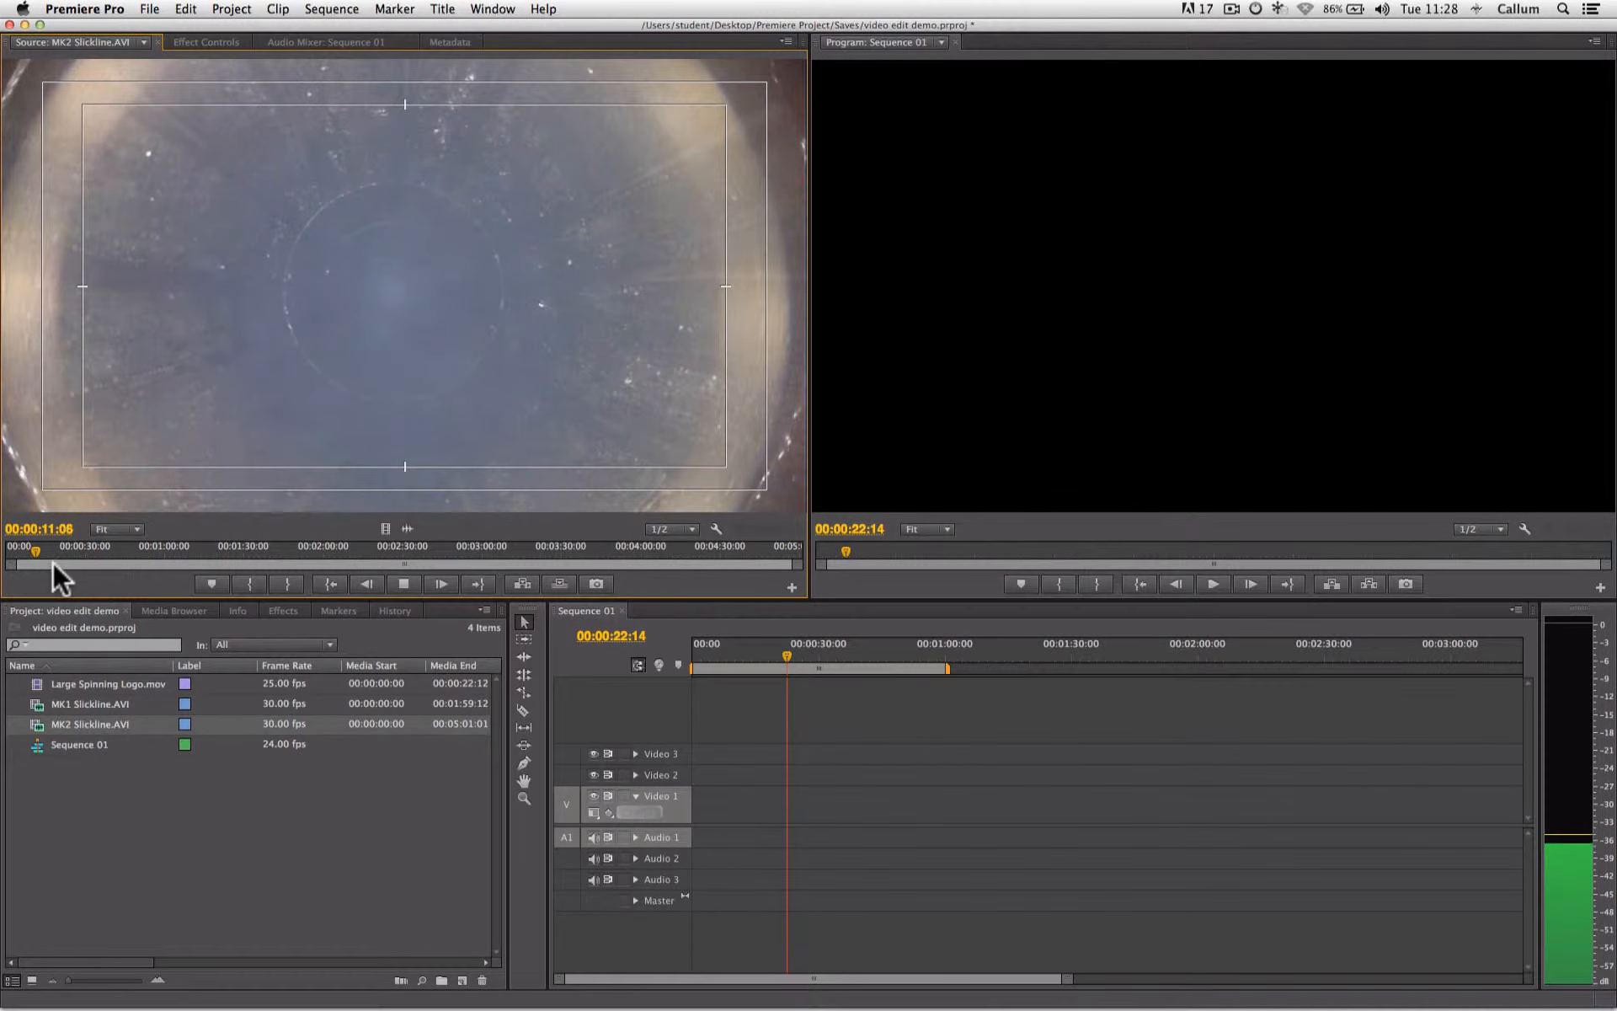
click(404, 584)
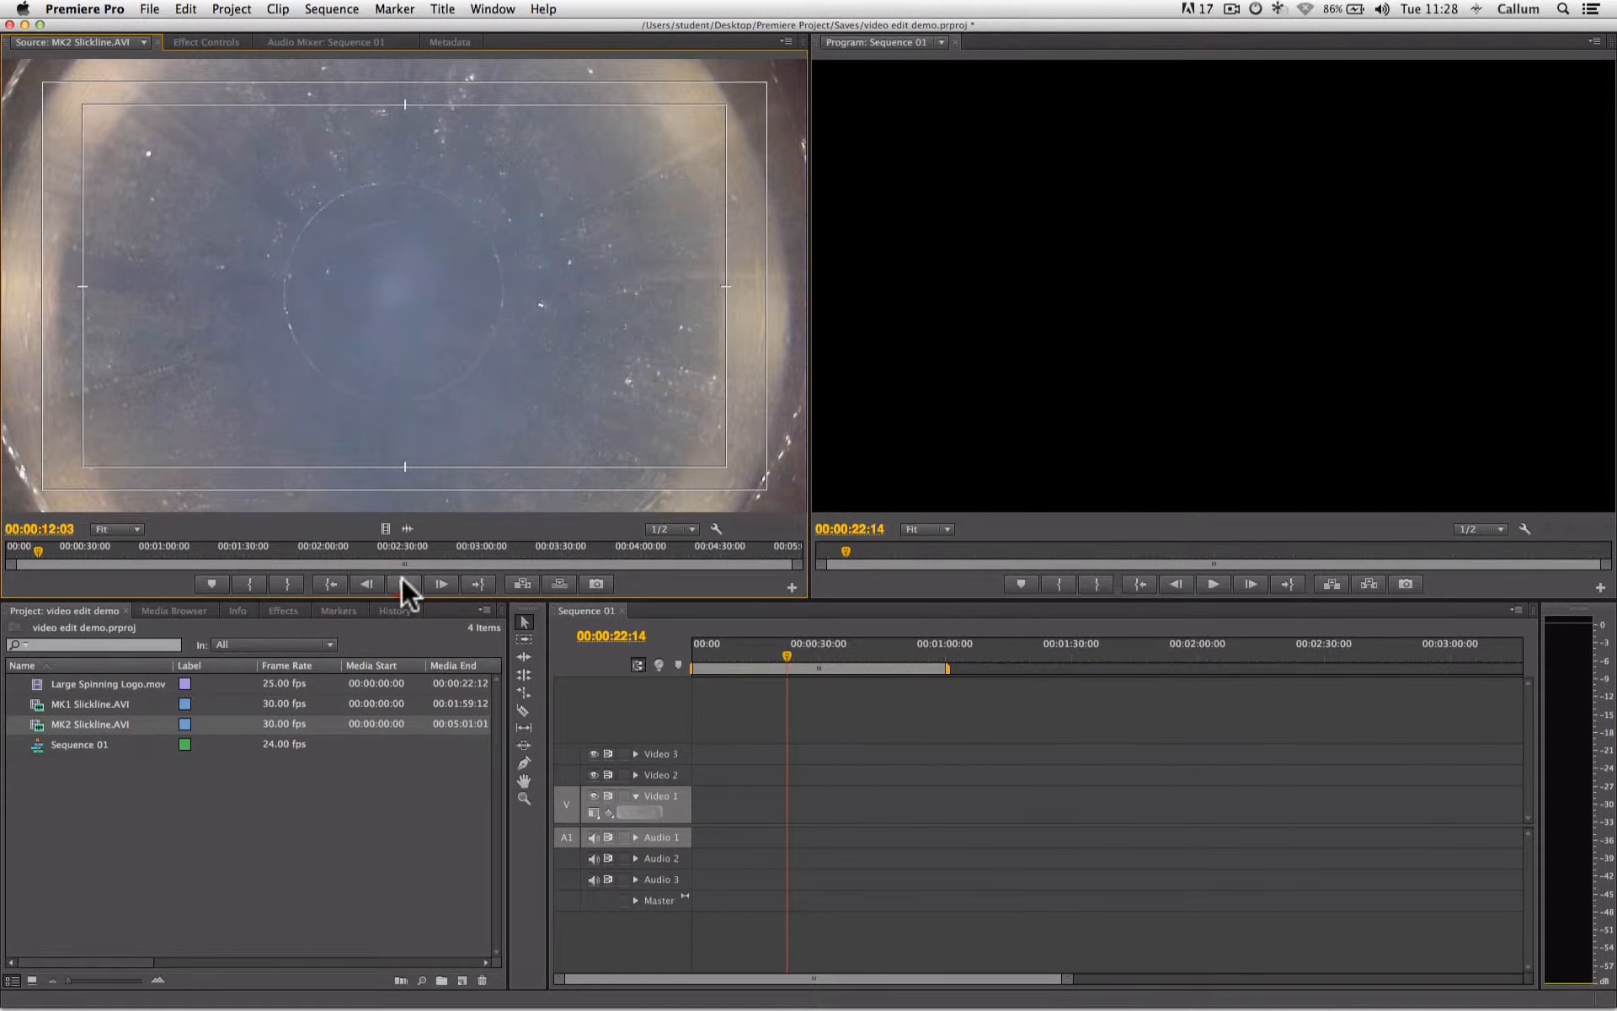
- Scrub and play through MK2 Slickline.AVI in the source monitor and mark an in point at 00:02:13:10
drag(38, 548, 344, 538)
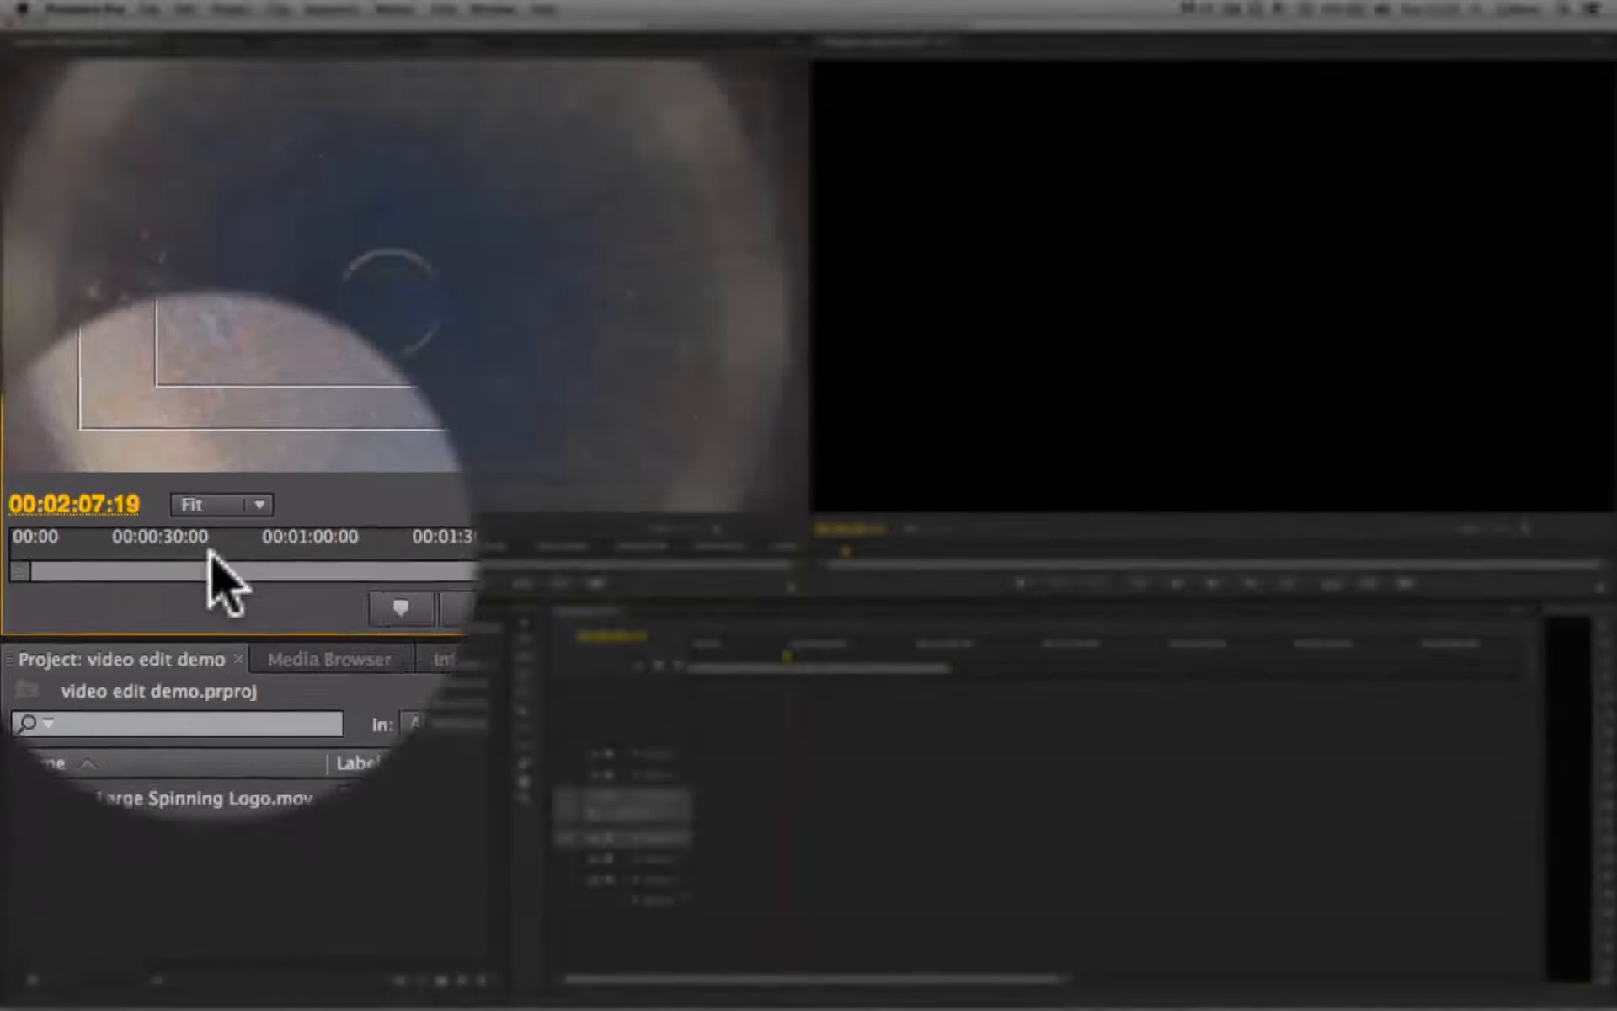
key(space)
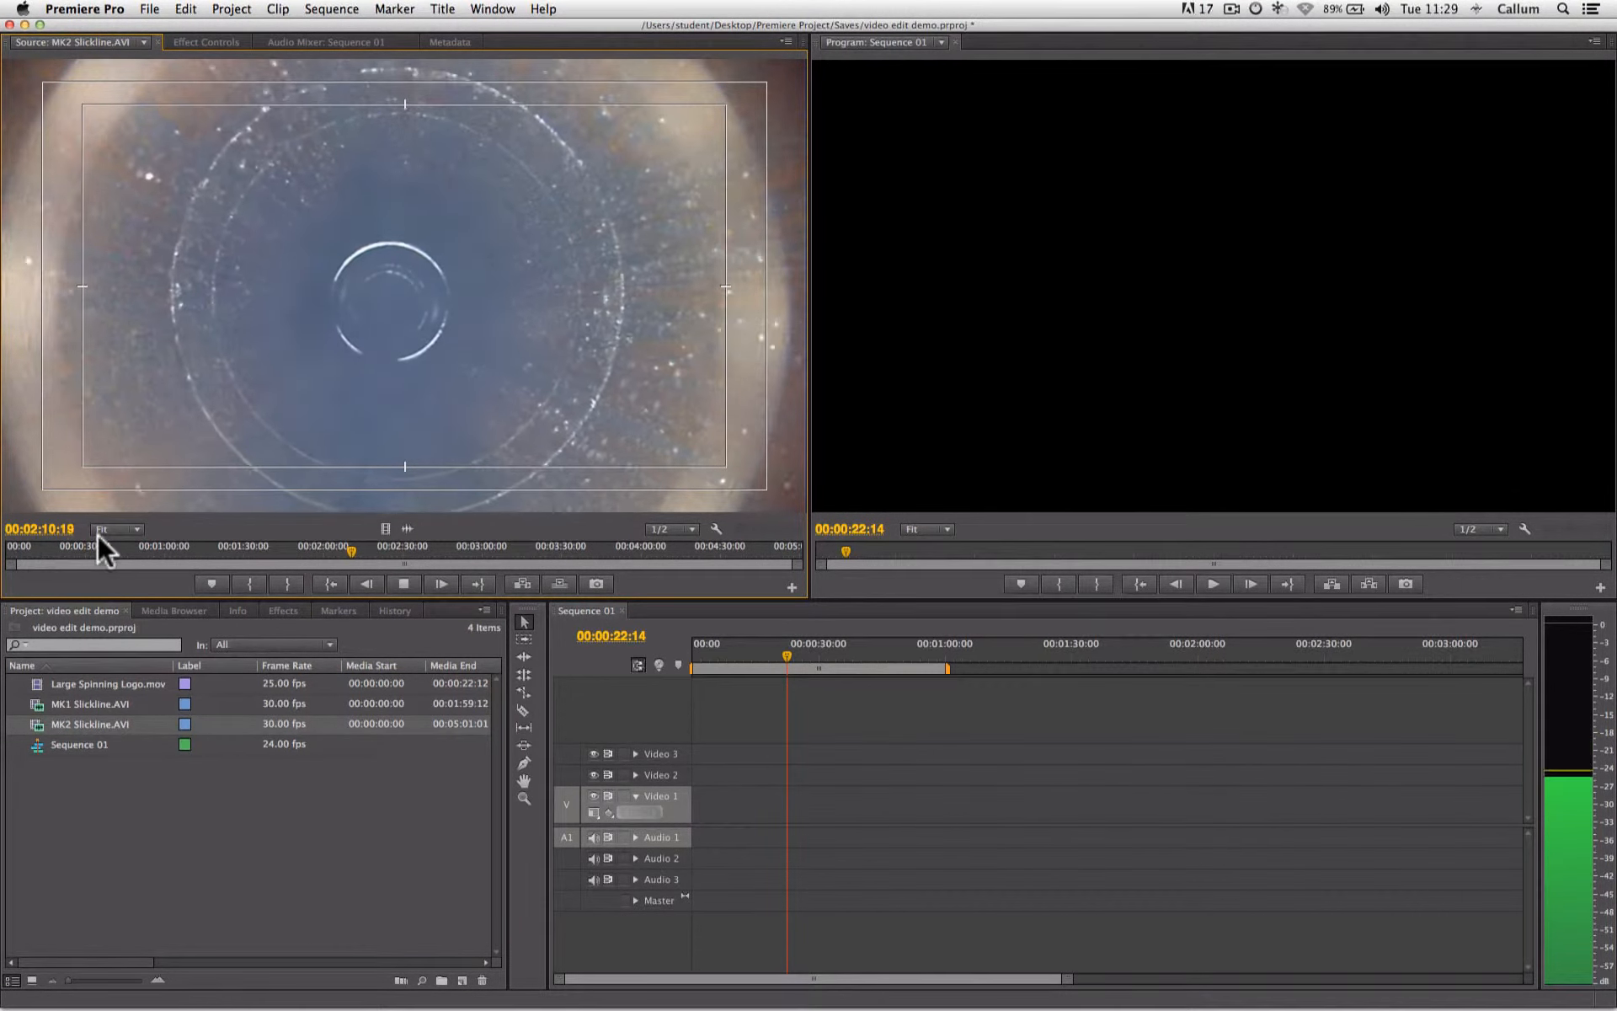
click(405, 583)
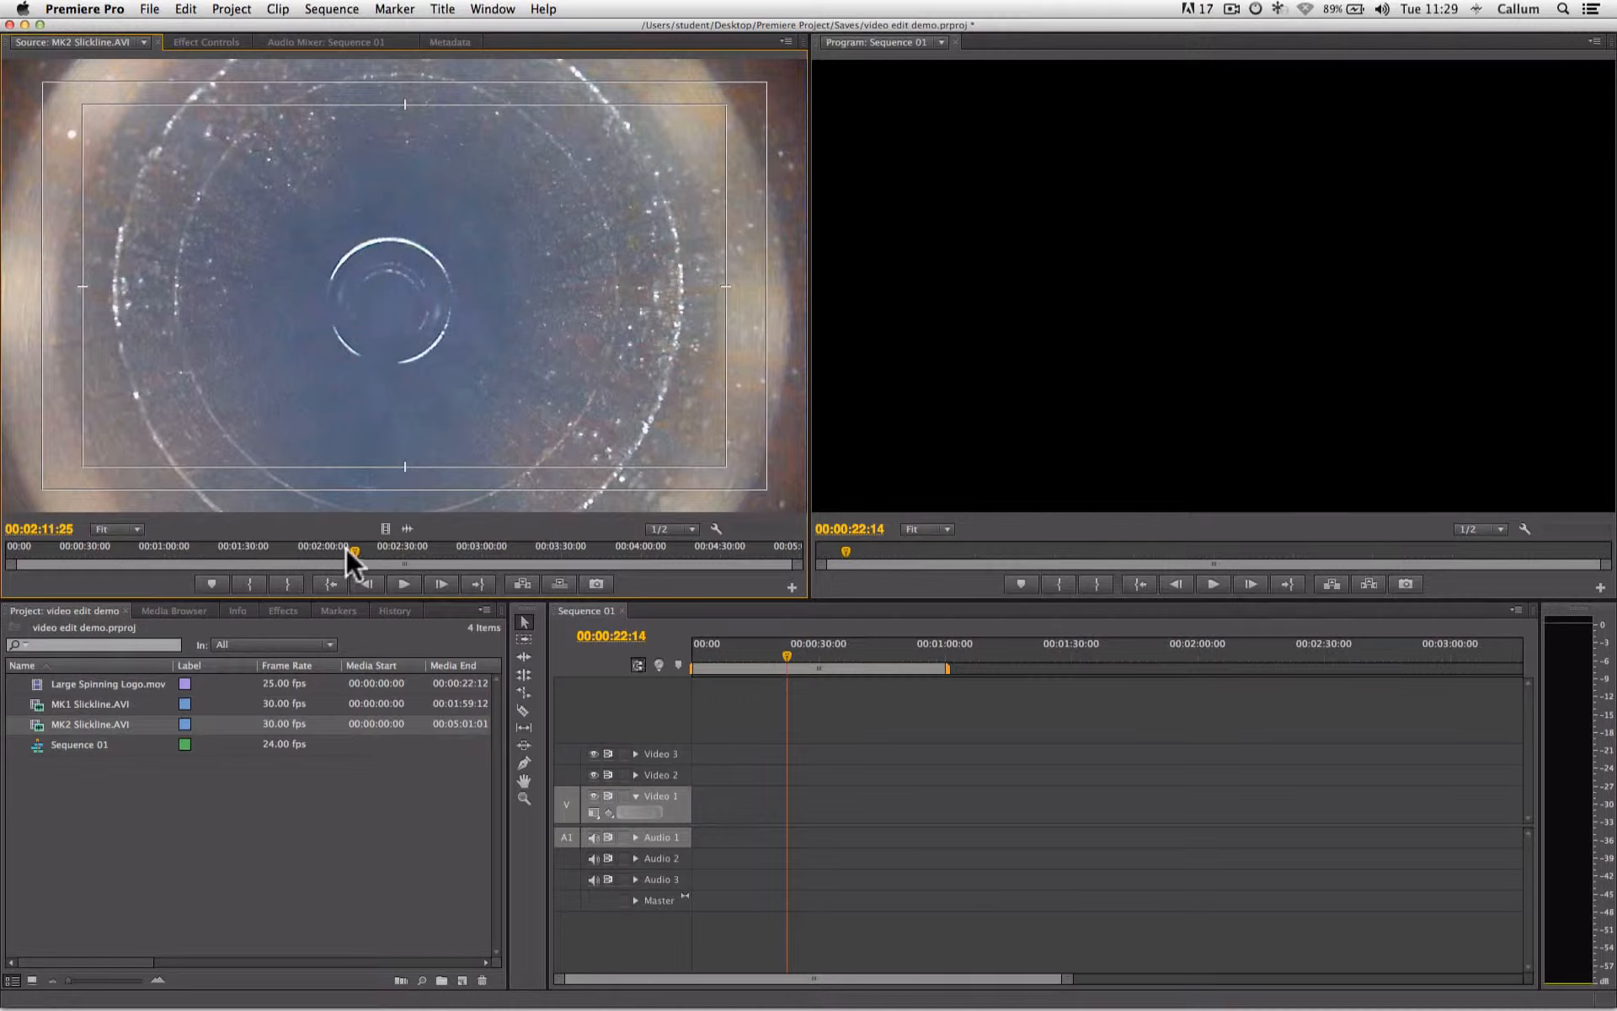
mouse_move(347, 548)
mouse_down()
mouse_move(89, 544)
mouse_move(388, 547)
mouse_move(352, 547)
mouse_up()
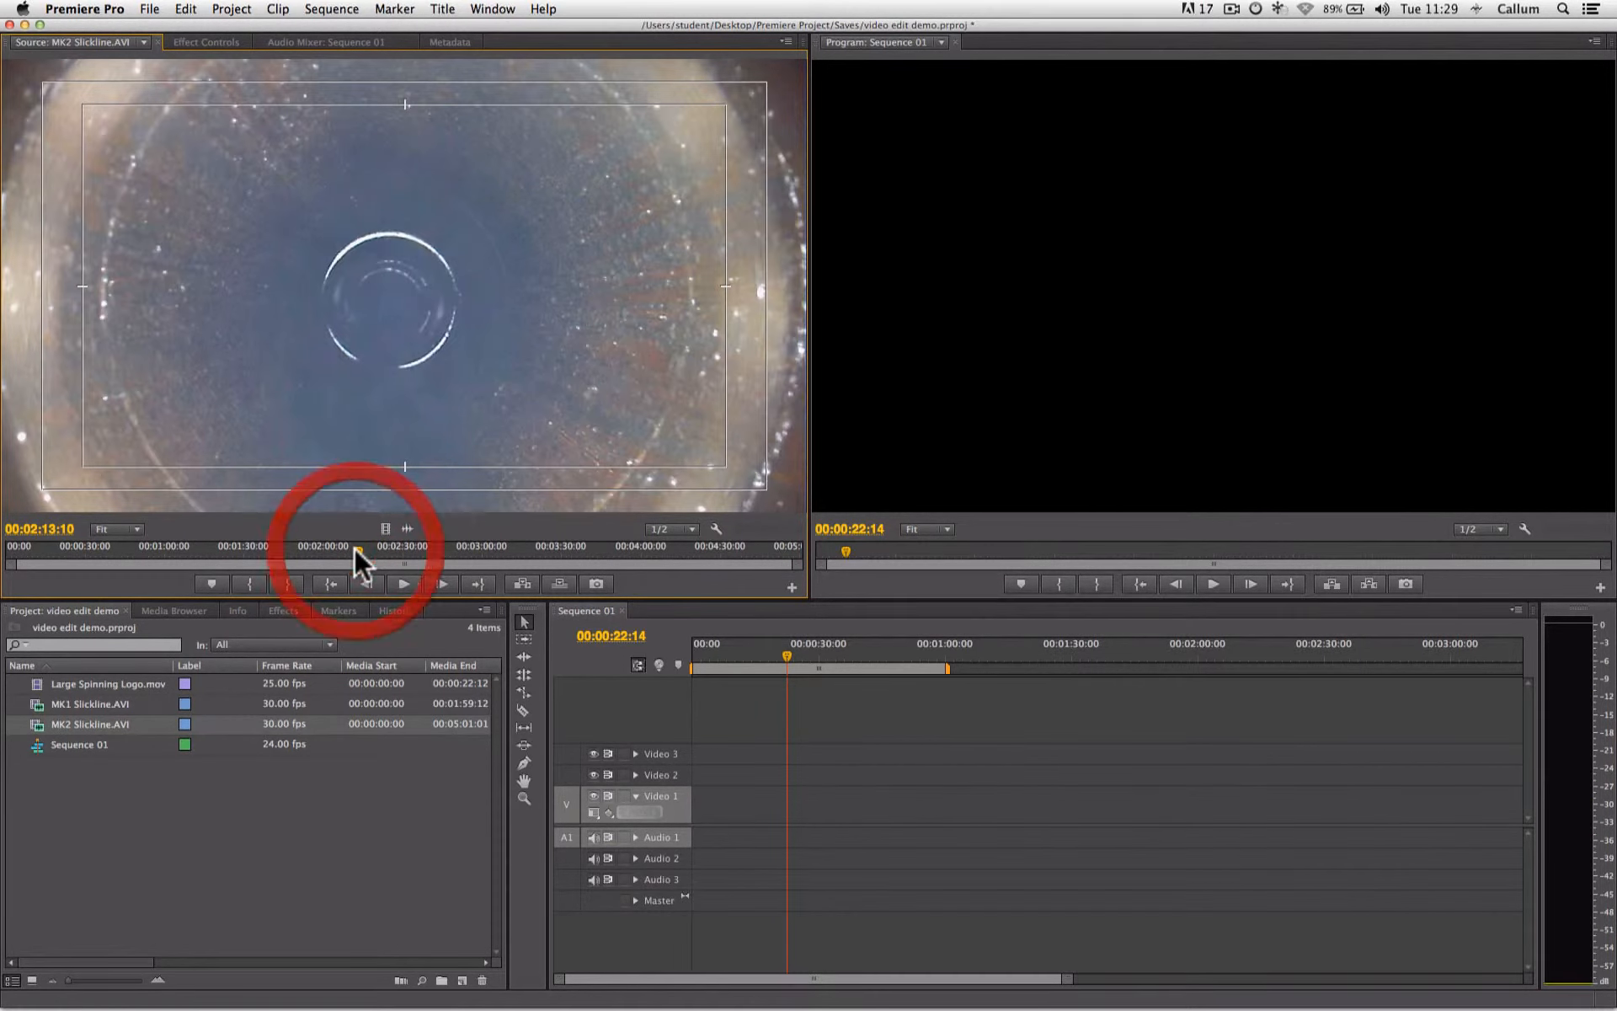
click(250, 584)
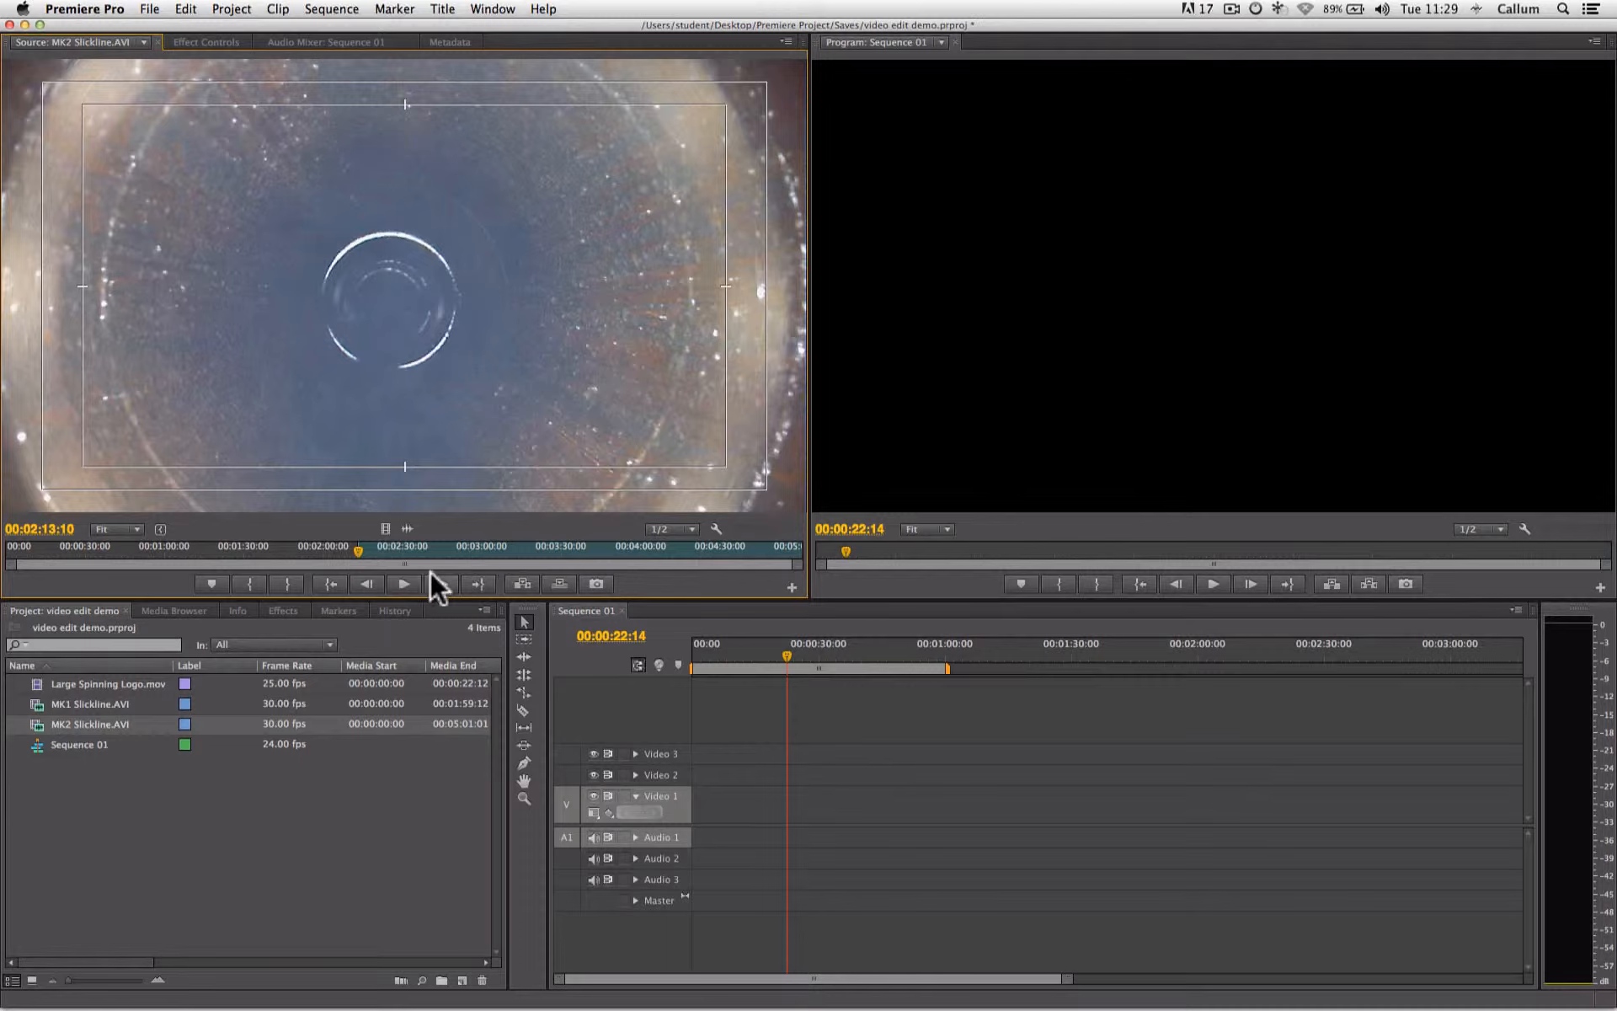
- Mark the out point of the MK2 Slickline.AVI source clip at 00:03:03:28
click(403, 583)
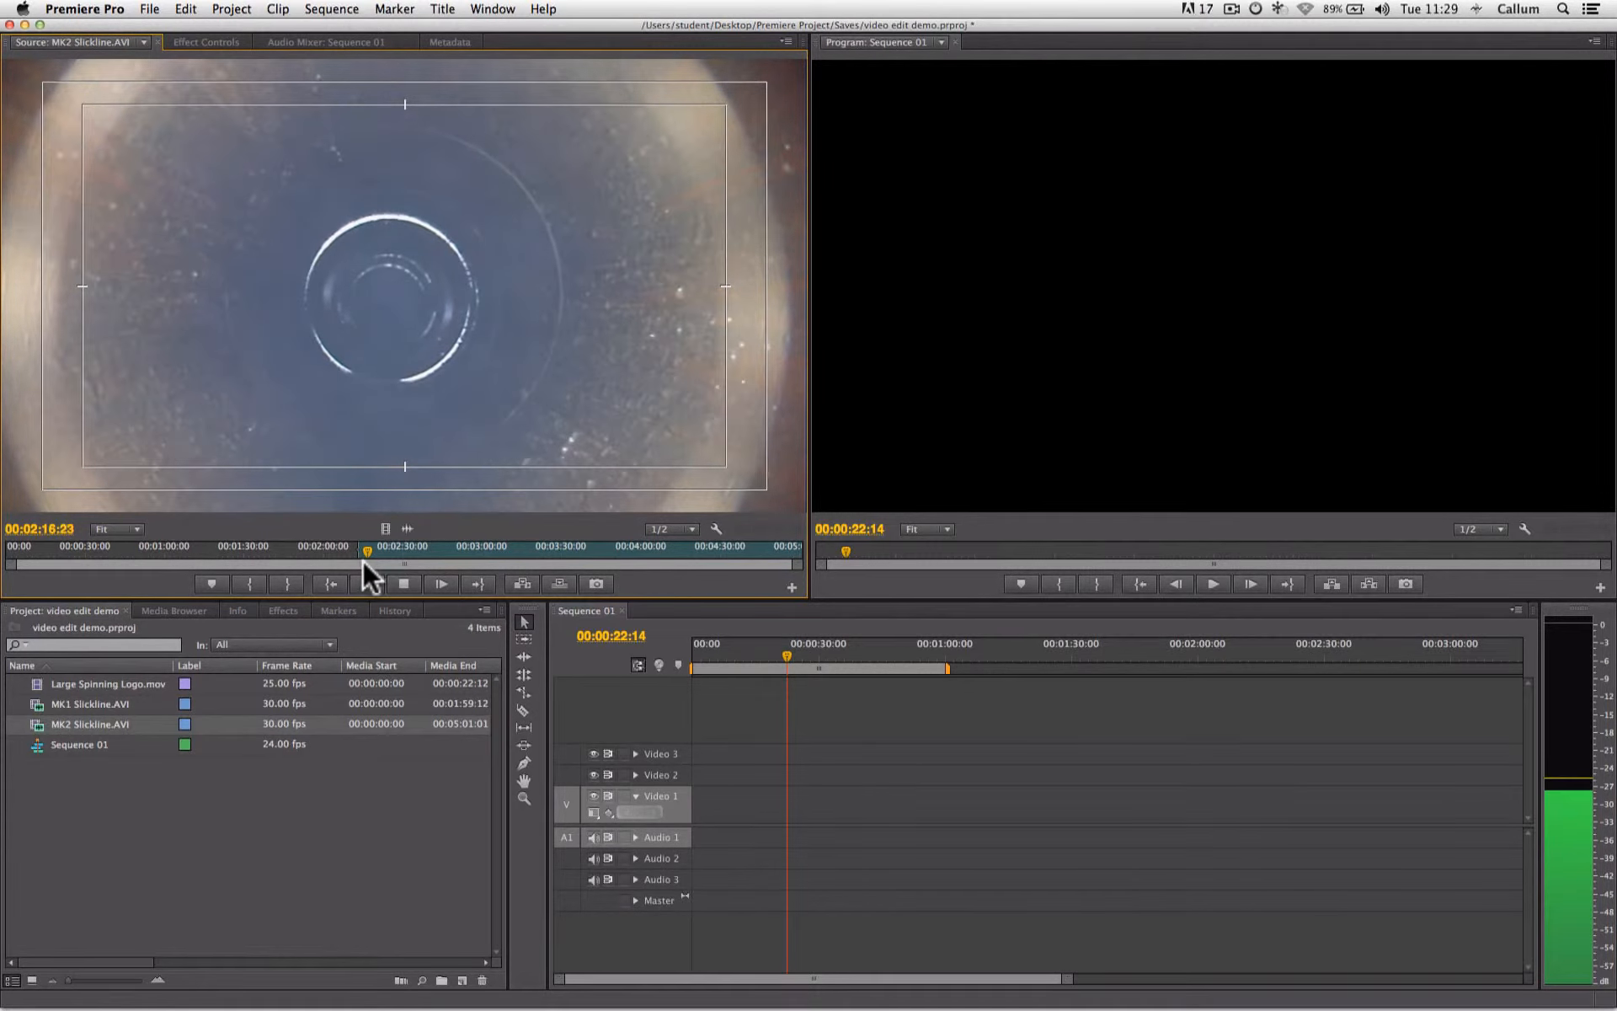
drag(364, 551, 494, 553)
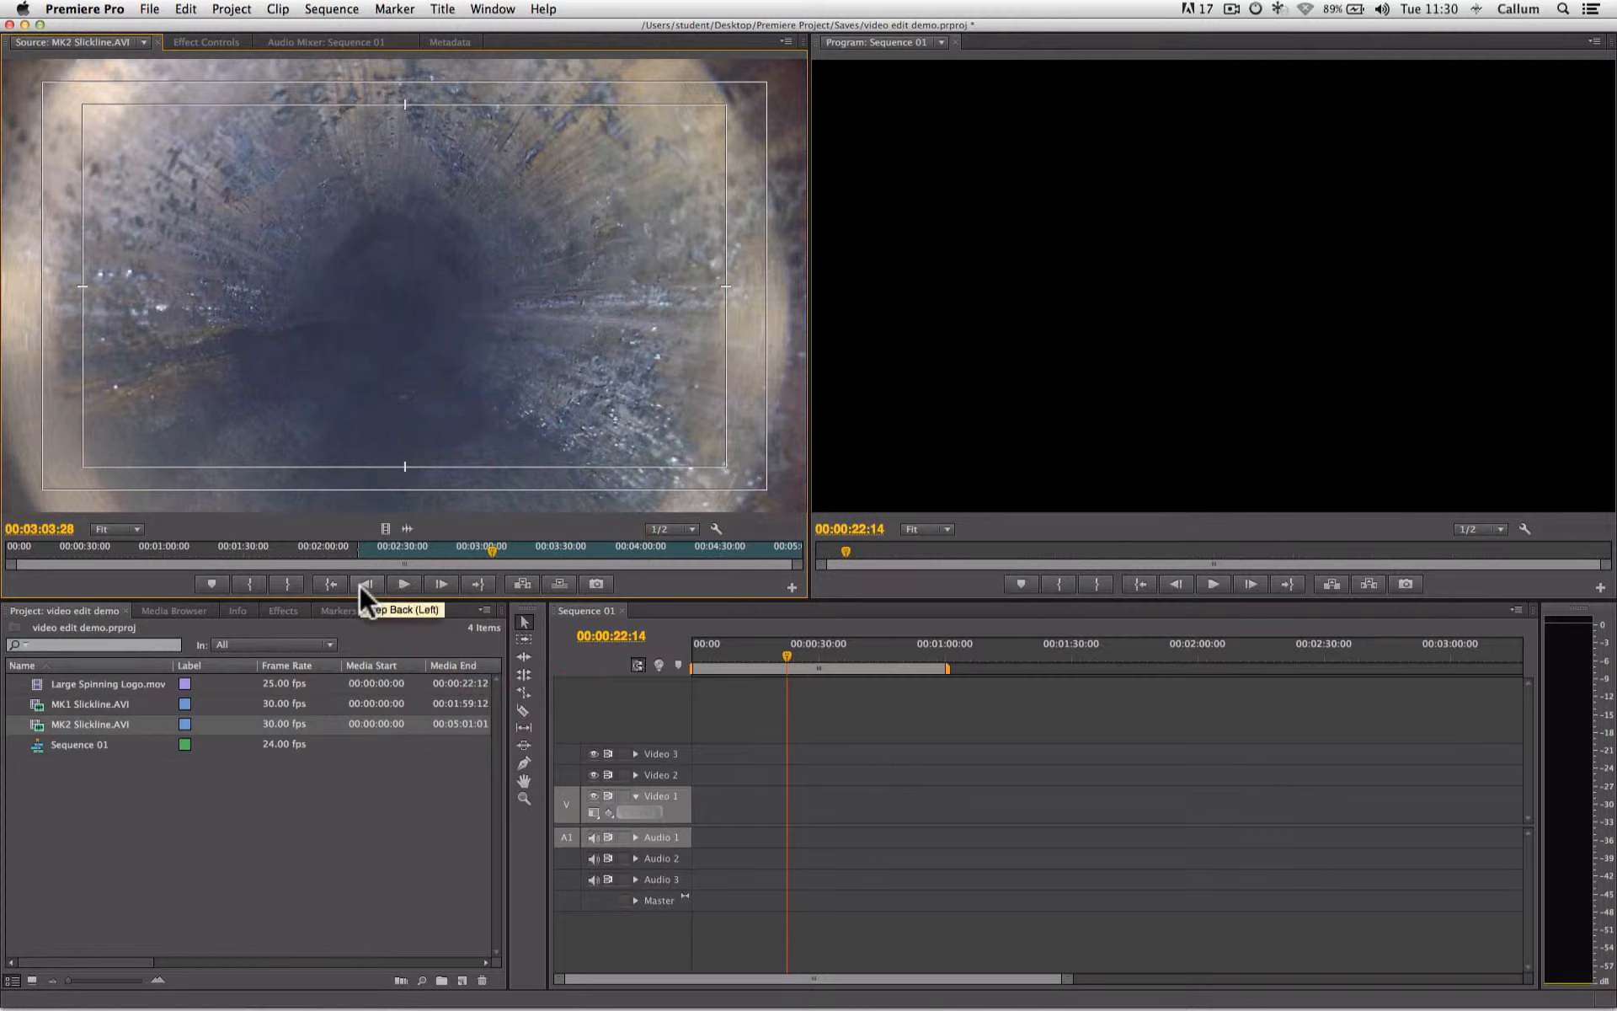
click(292, 584)
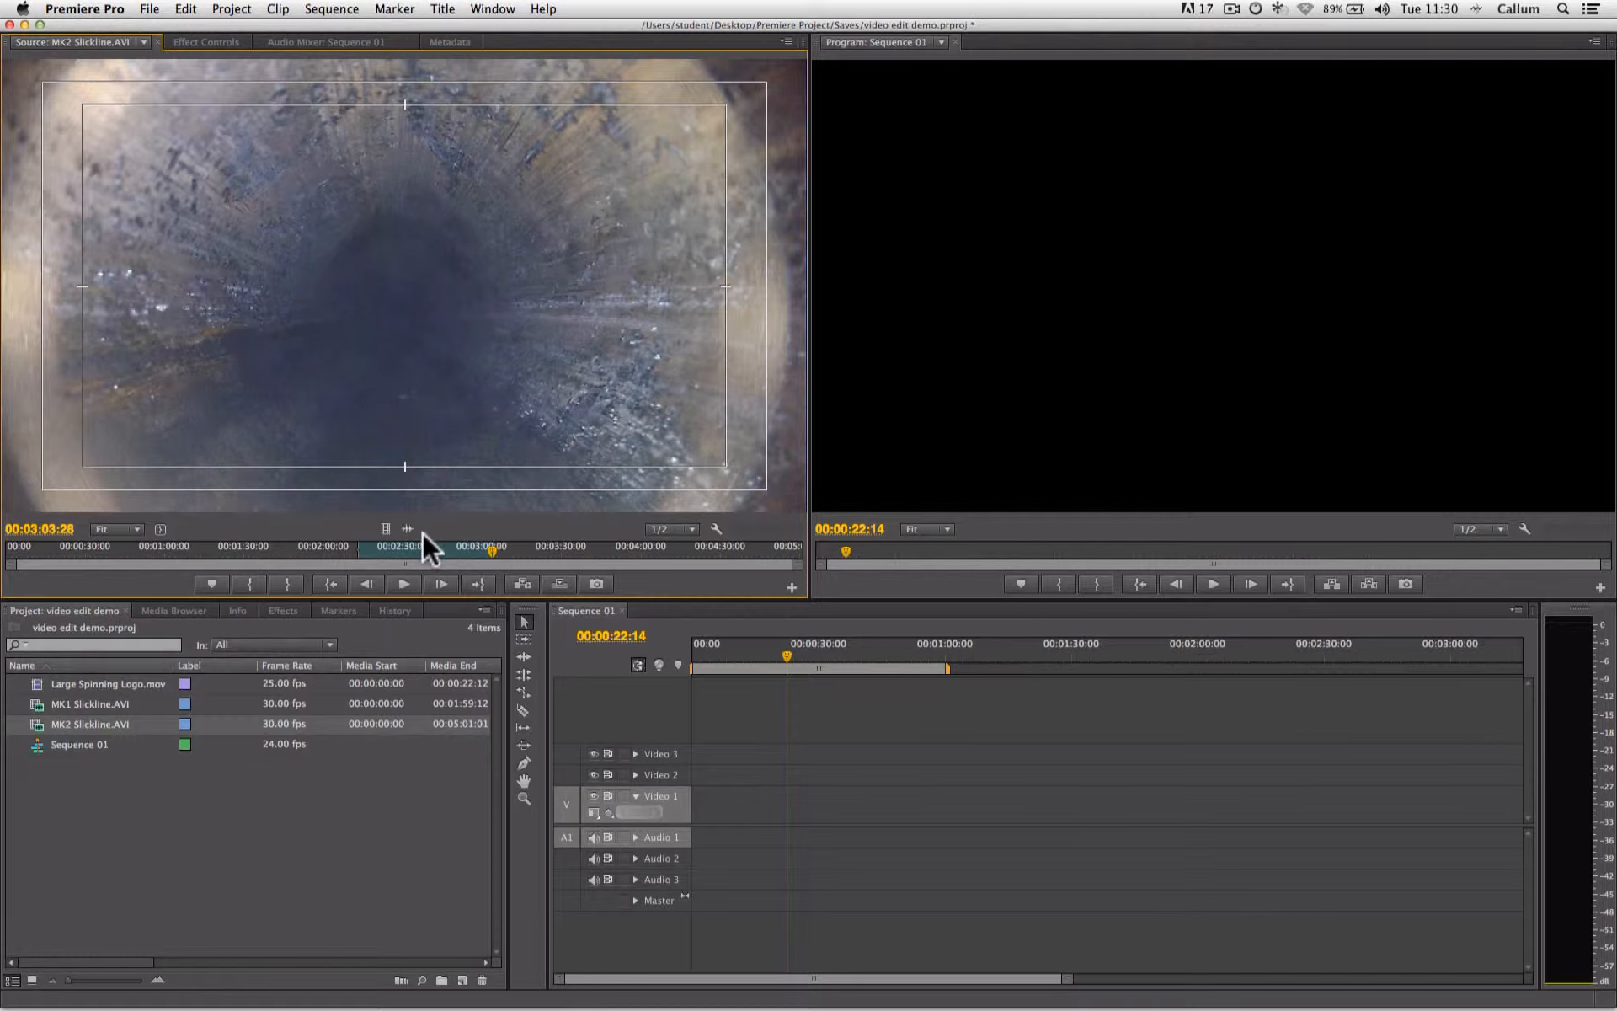
- Place the marked section of MK2 Slickline.AVI at the start of the Video 1 track and preview the sequence
drag(519, 548, 554, 548)
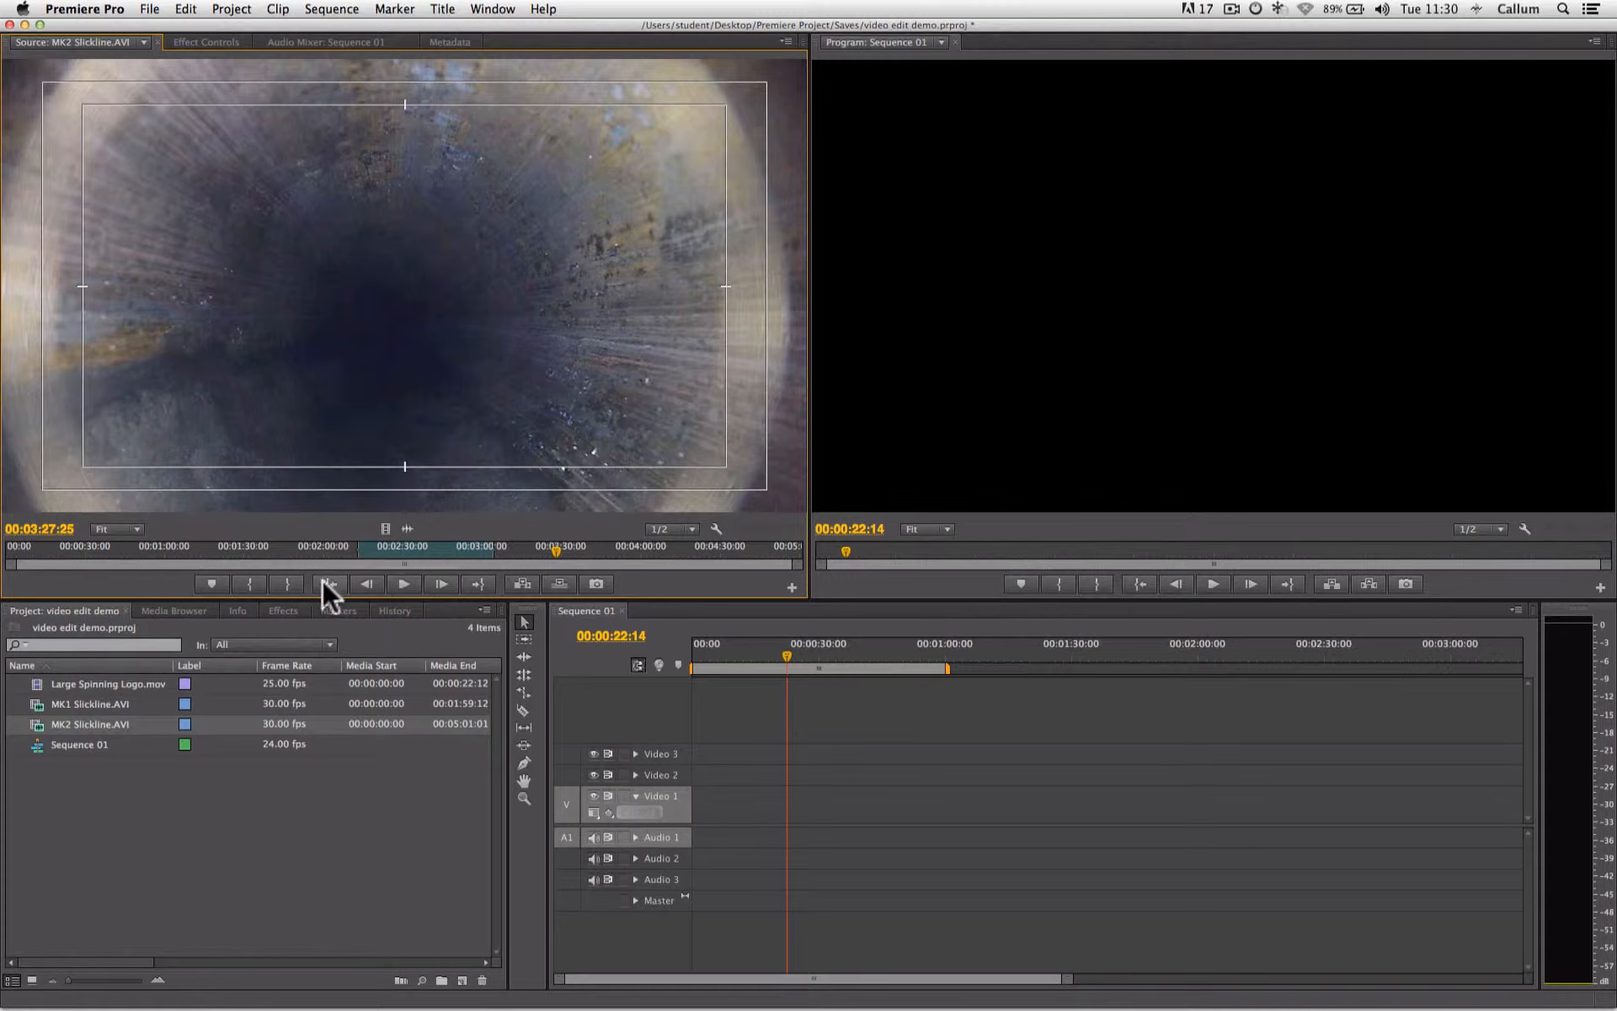
click(204, 543)
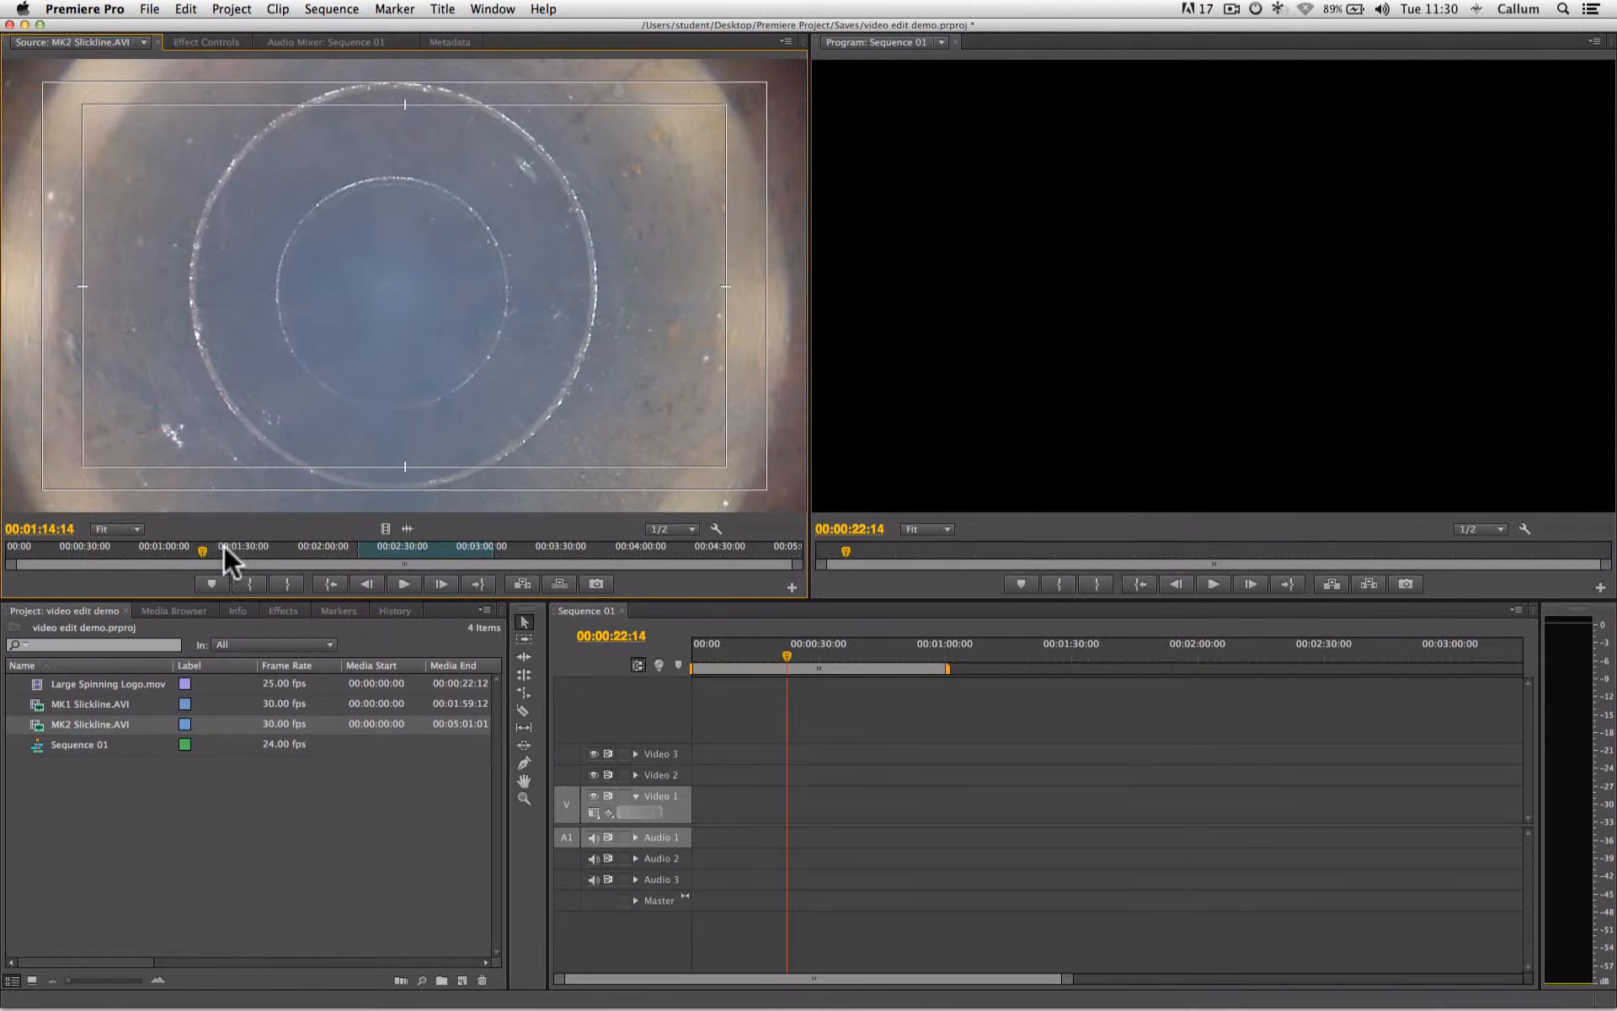
click(619, 546)
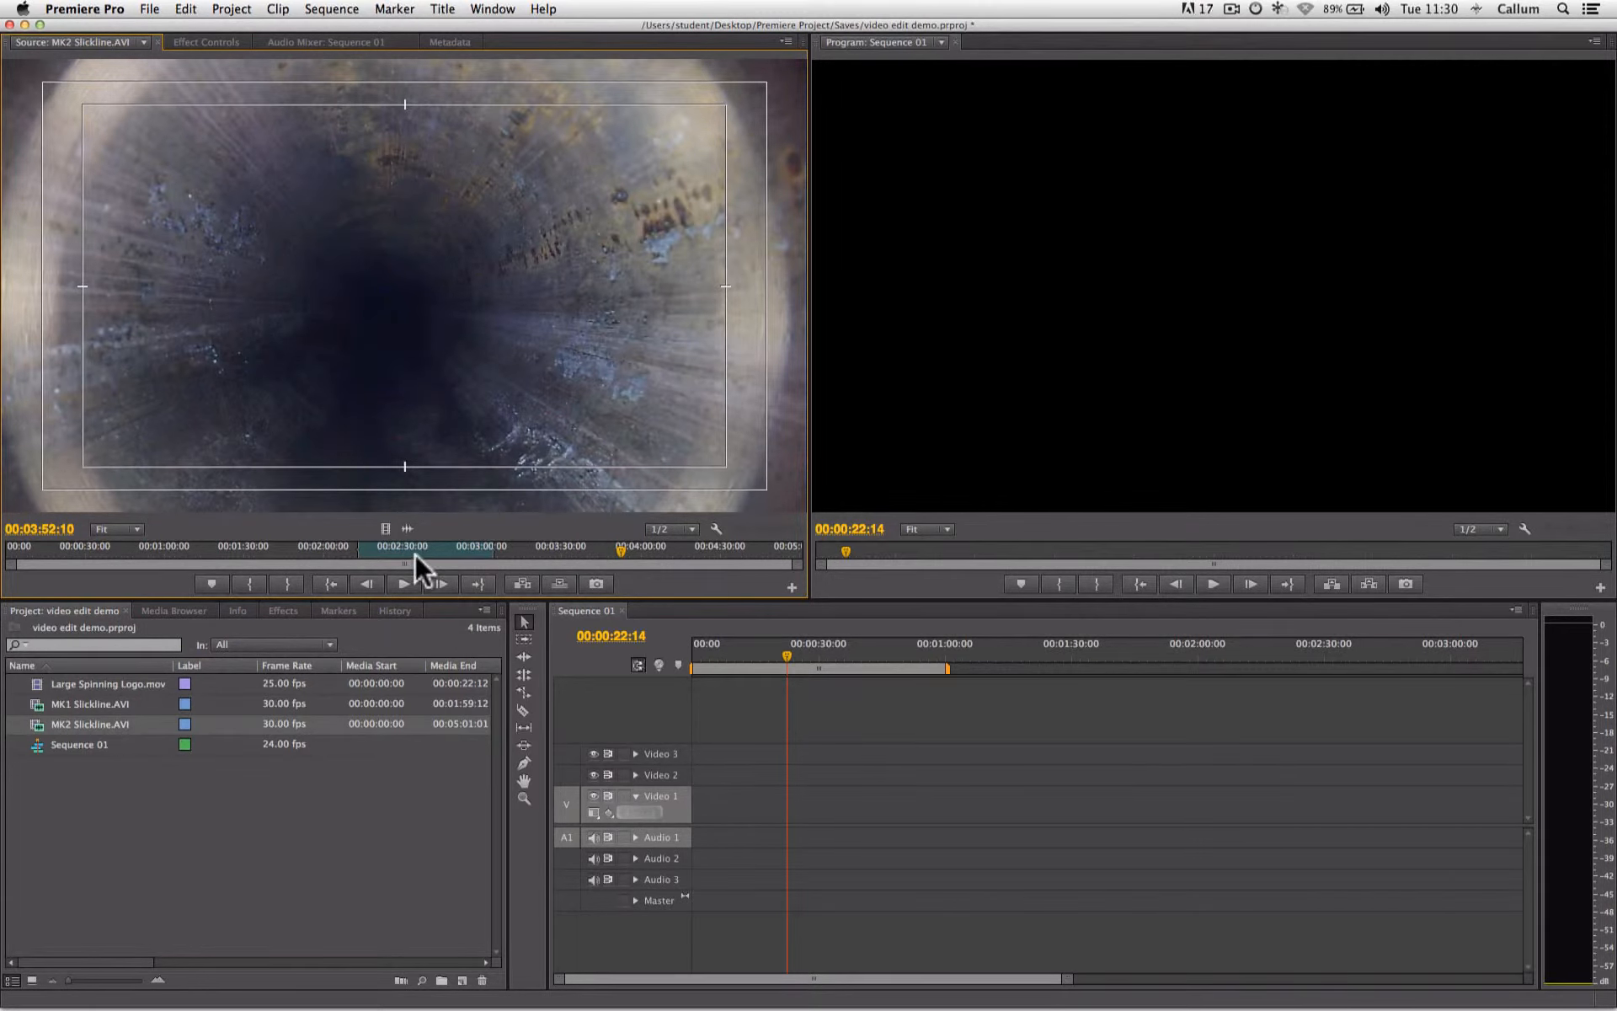
click(411, 548)
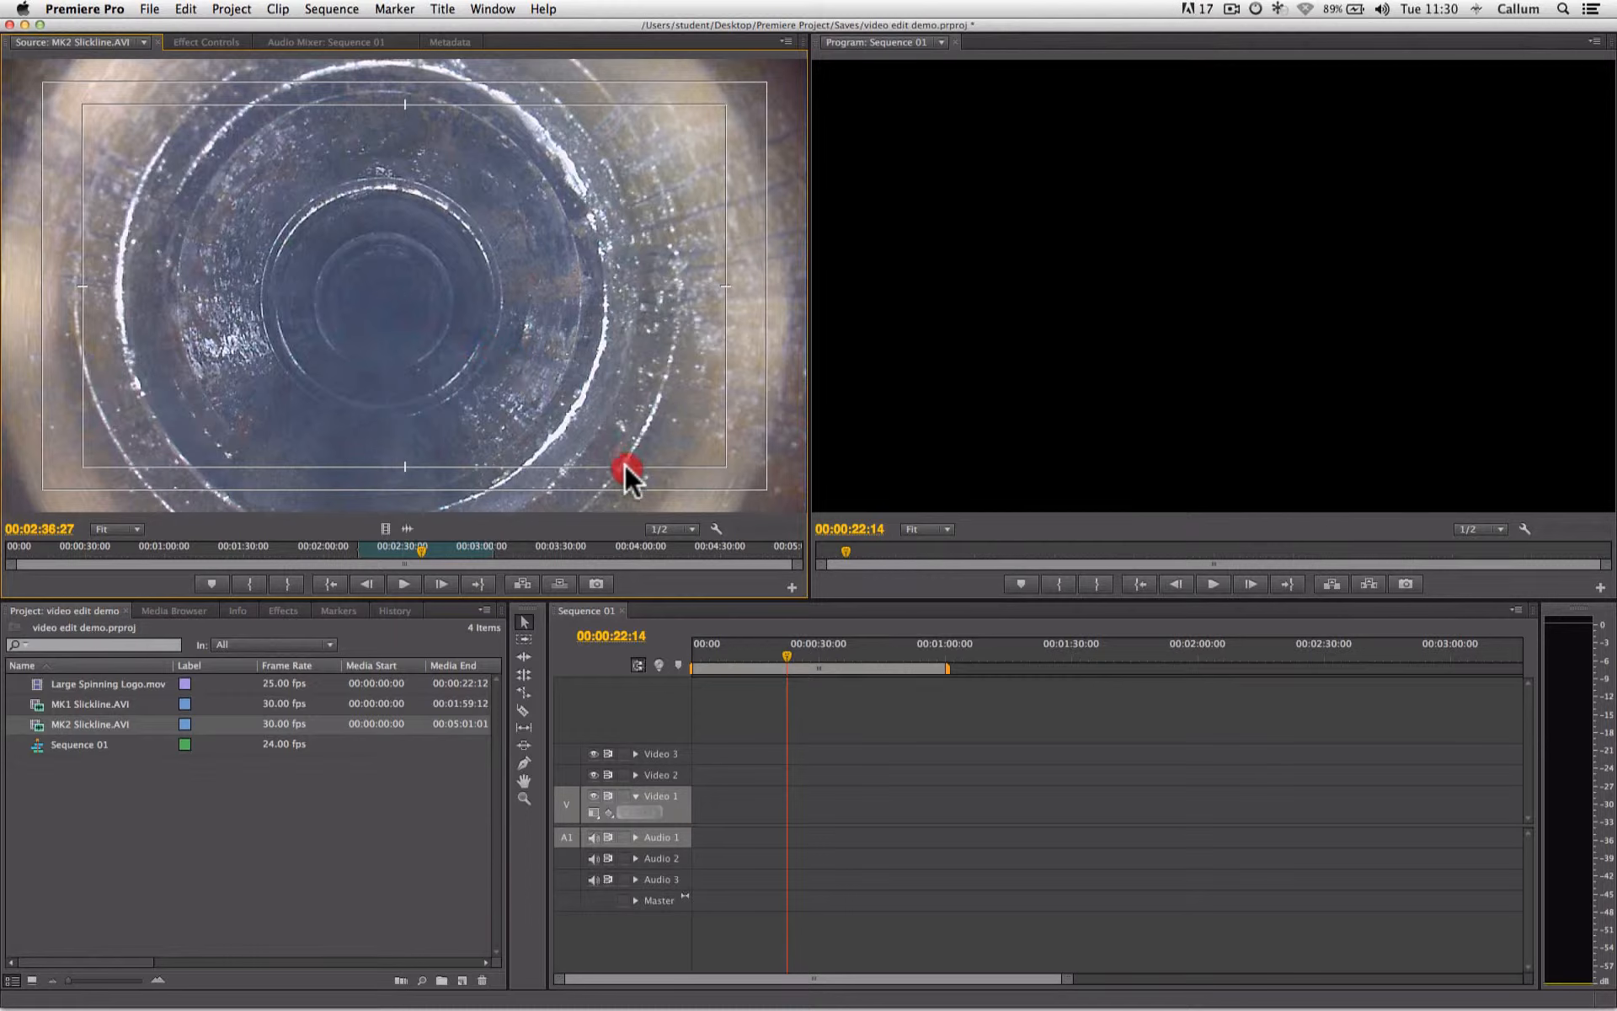
mouse_move(785, 735)
mouse_down()
mouse_move(775, 793)
mouse_move(695, 799)
mouse_move(927, 796)
mouse_move(697, 812)
mouse_up()
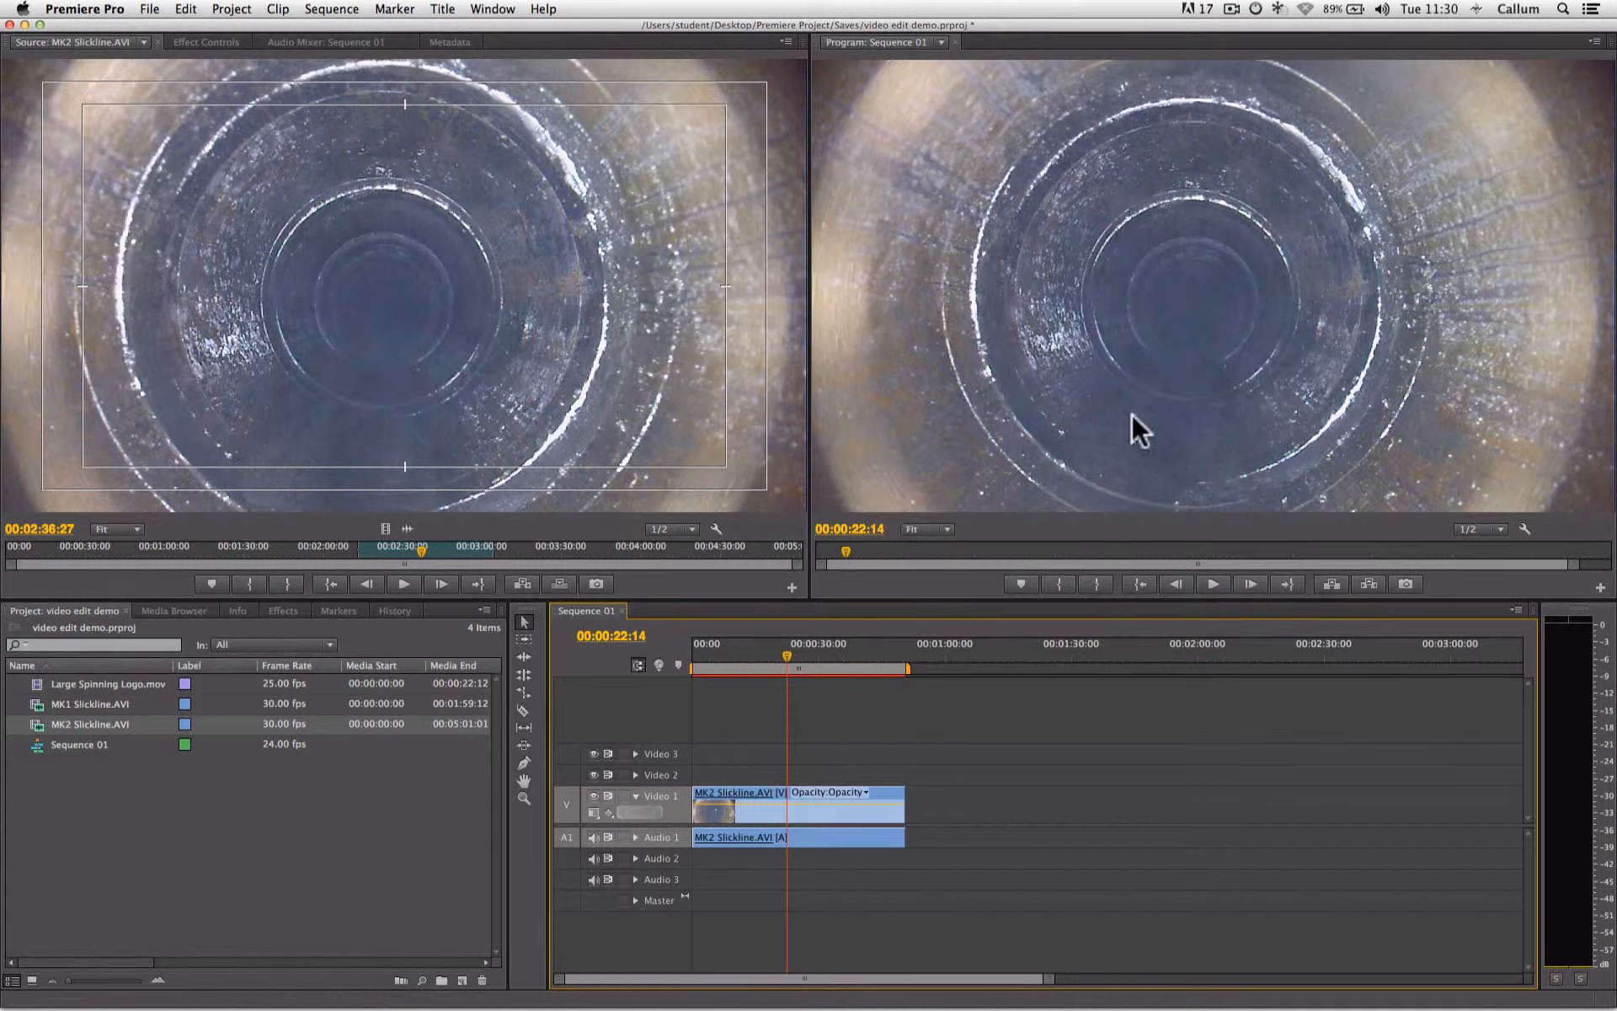
click(1214, 583)
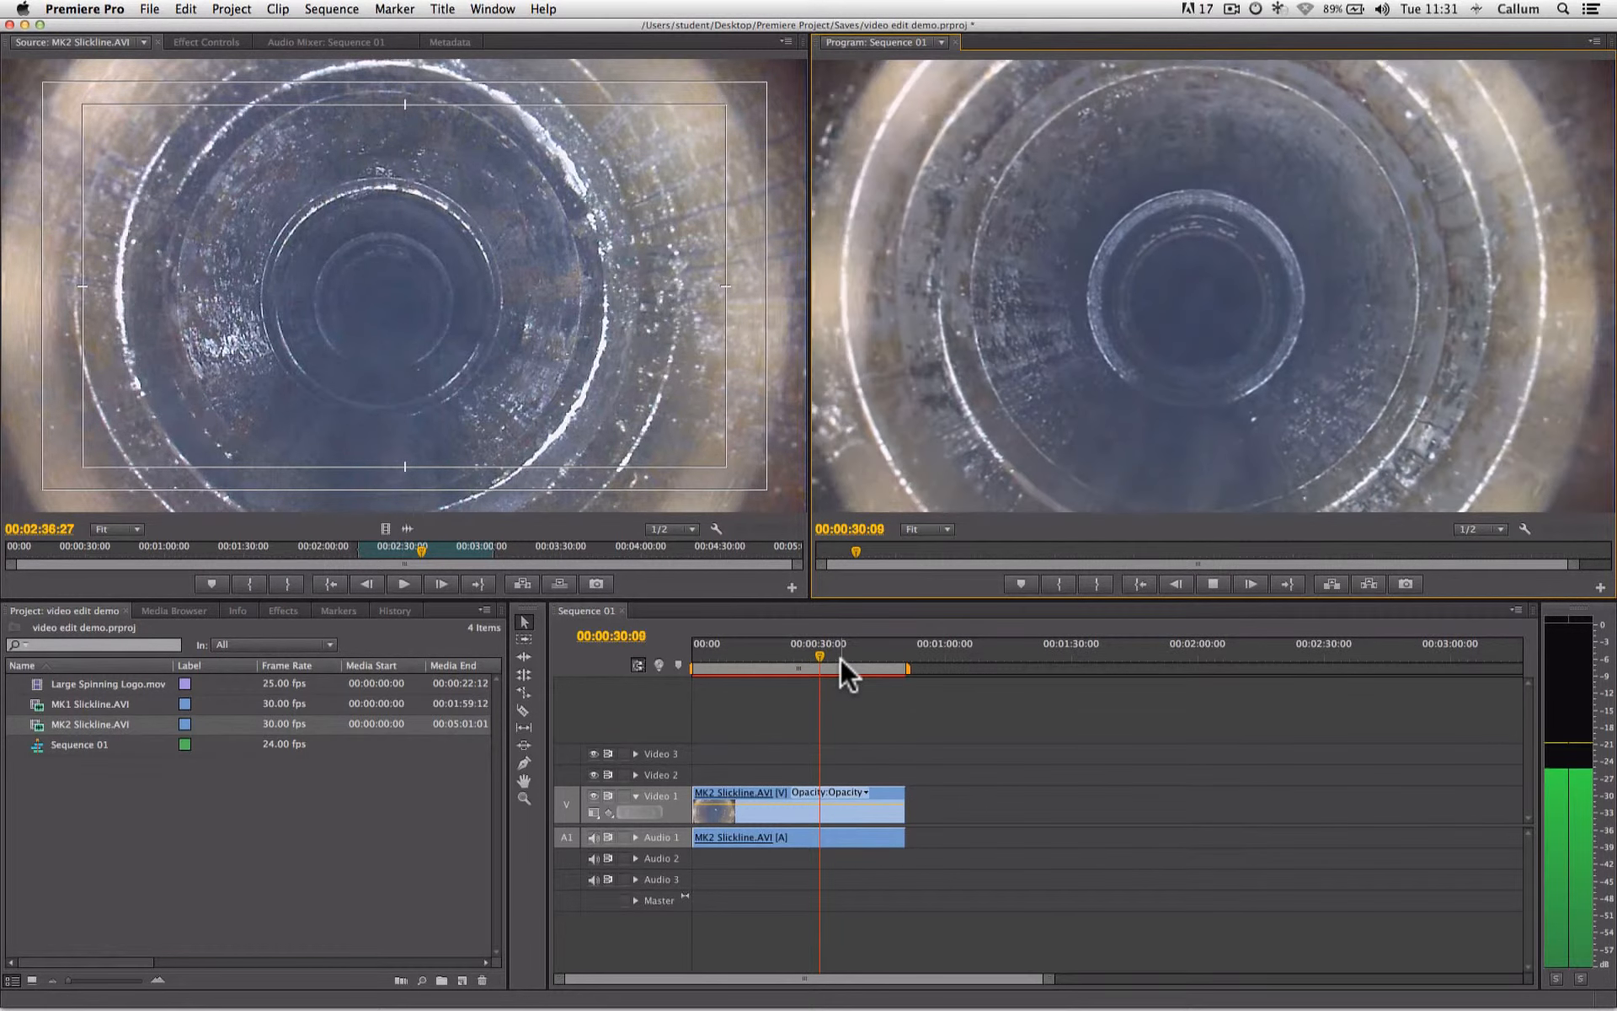
click(1213, 584)
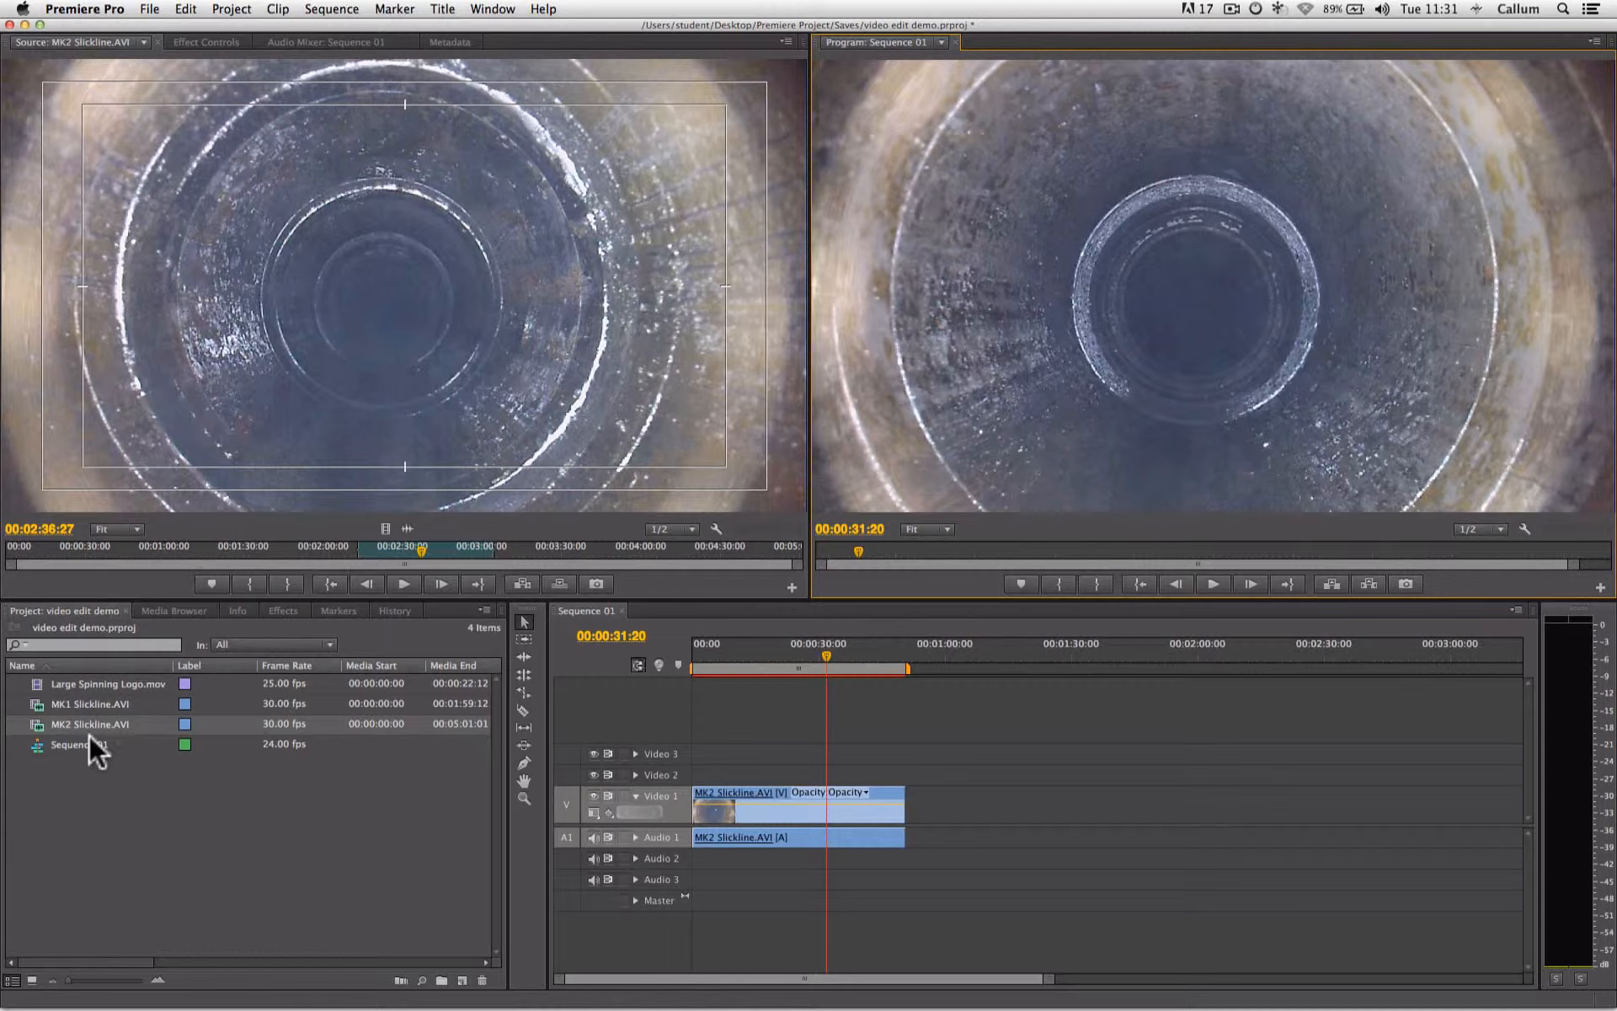
- Reopen MK2 Slickline.AVI in the source monitor and mark a new section from 00:00:32:14 to 00:01:23:11
click(128, 791)
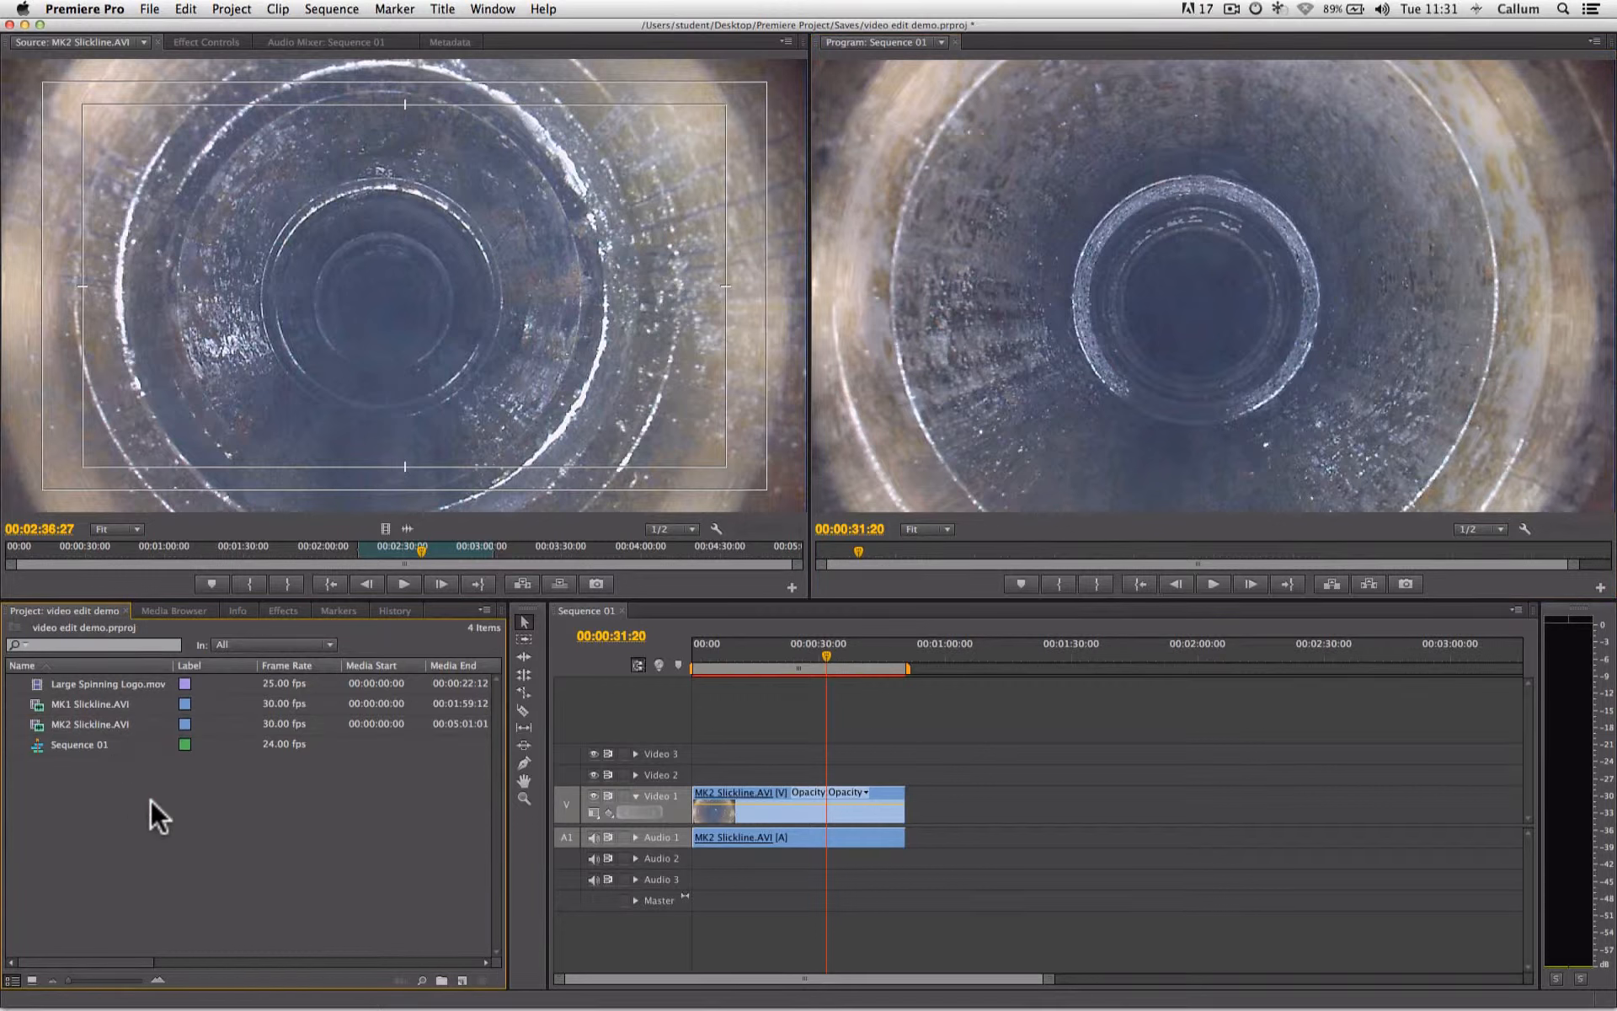
double_click(84, 720)
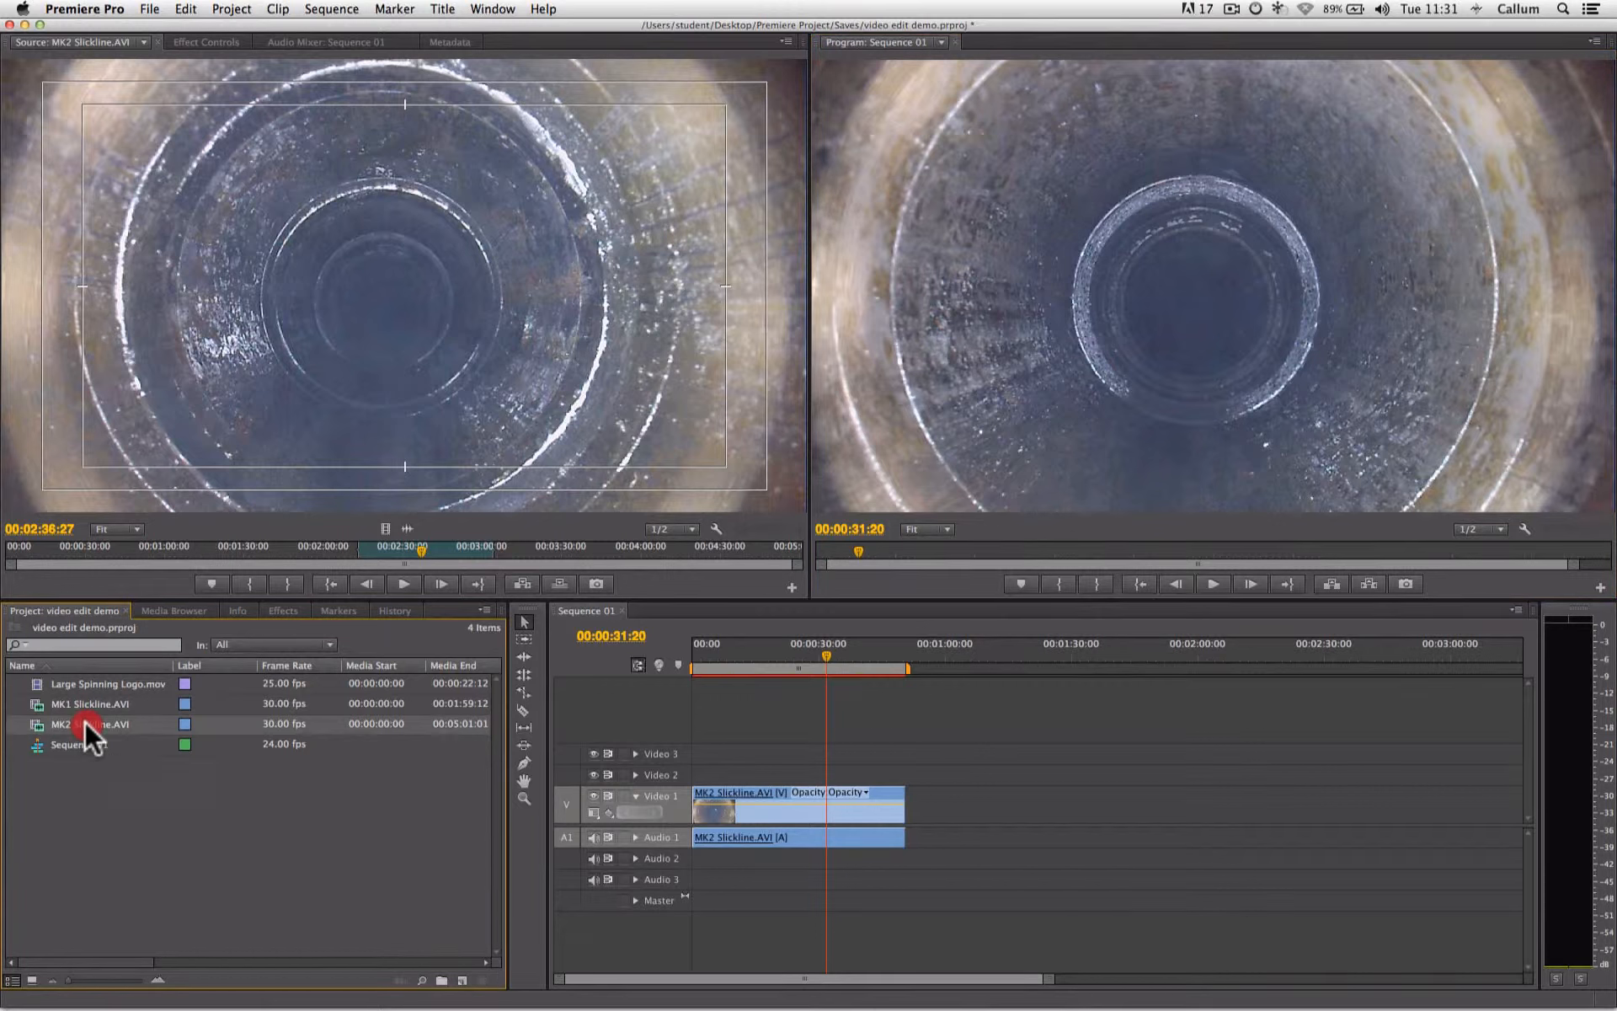
click(89, 548)
click(244, 584)
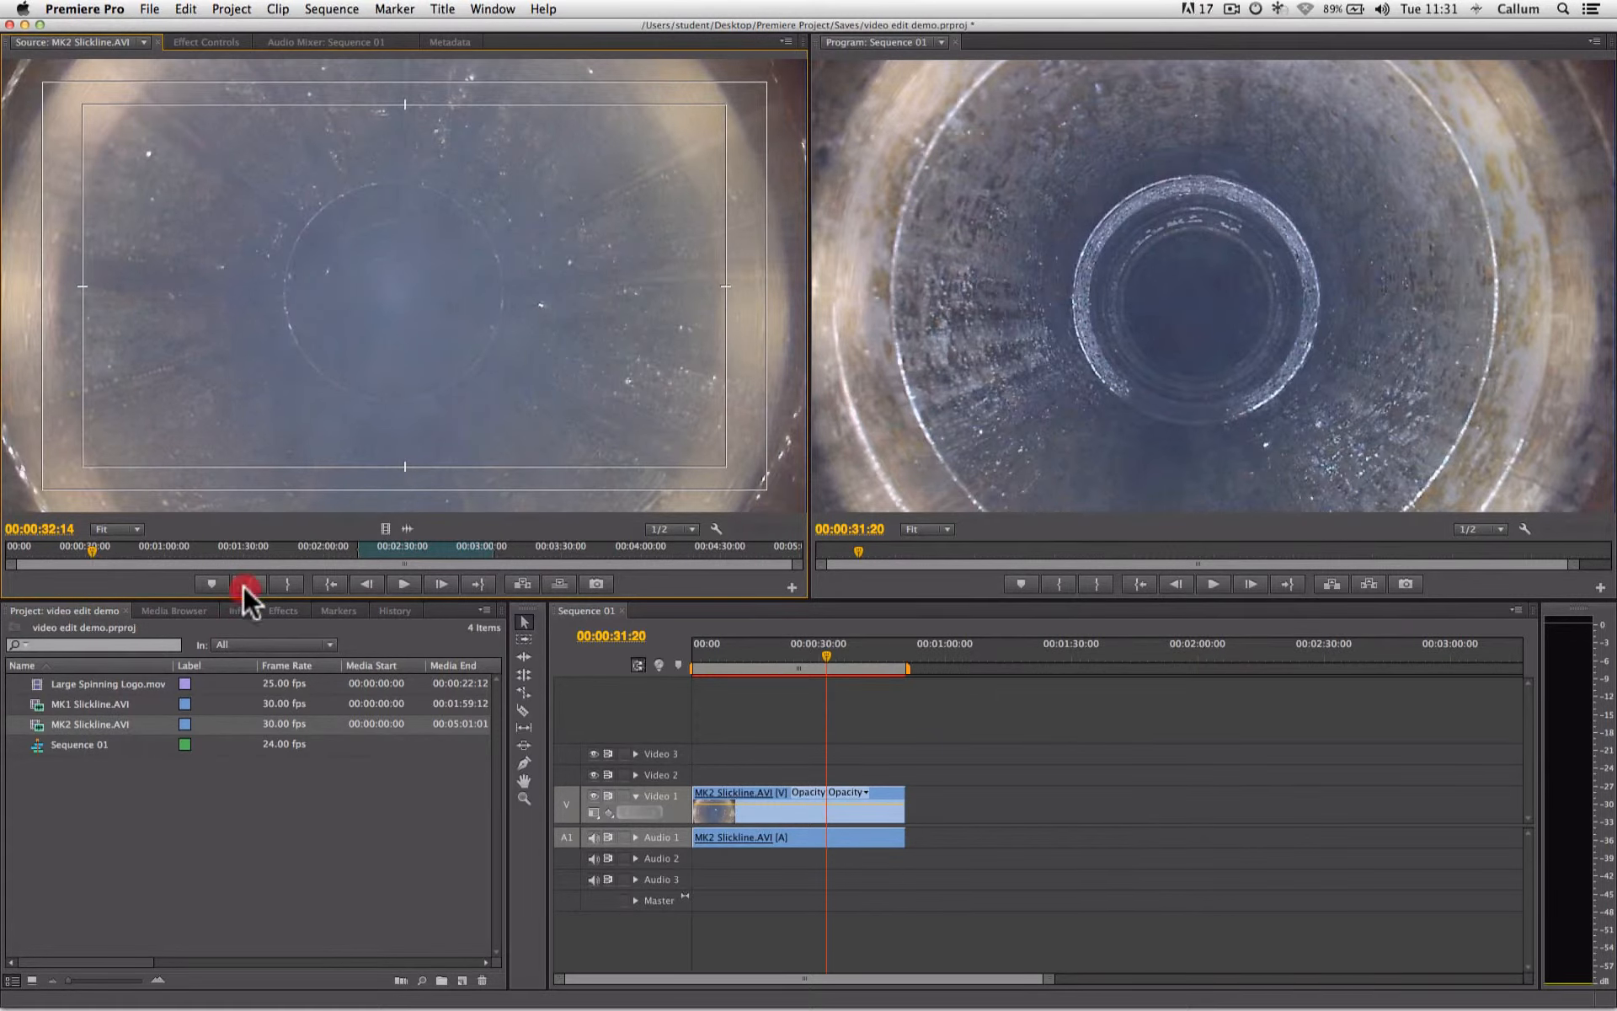
click(224, 549)
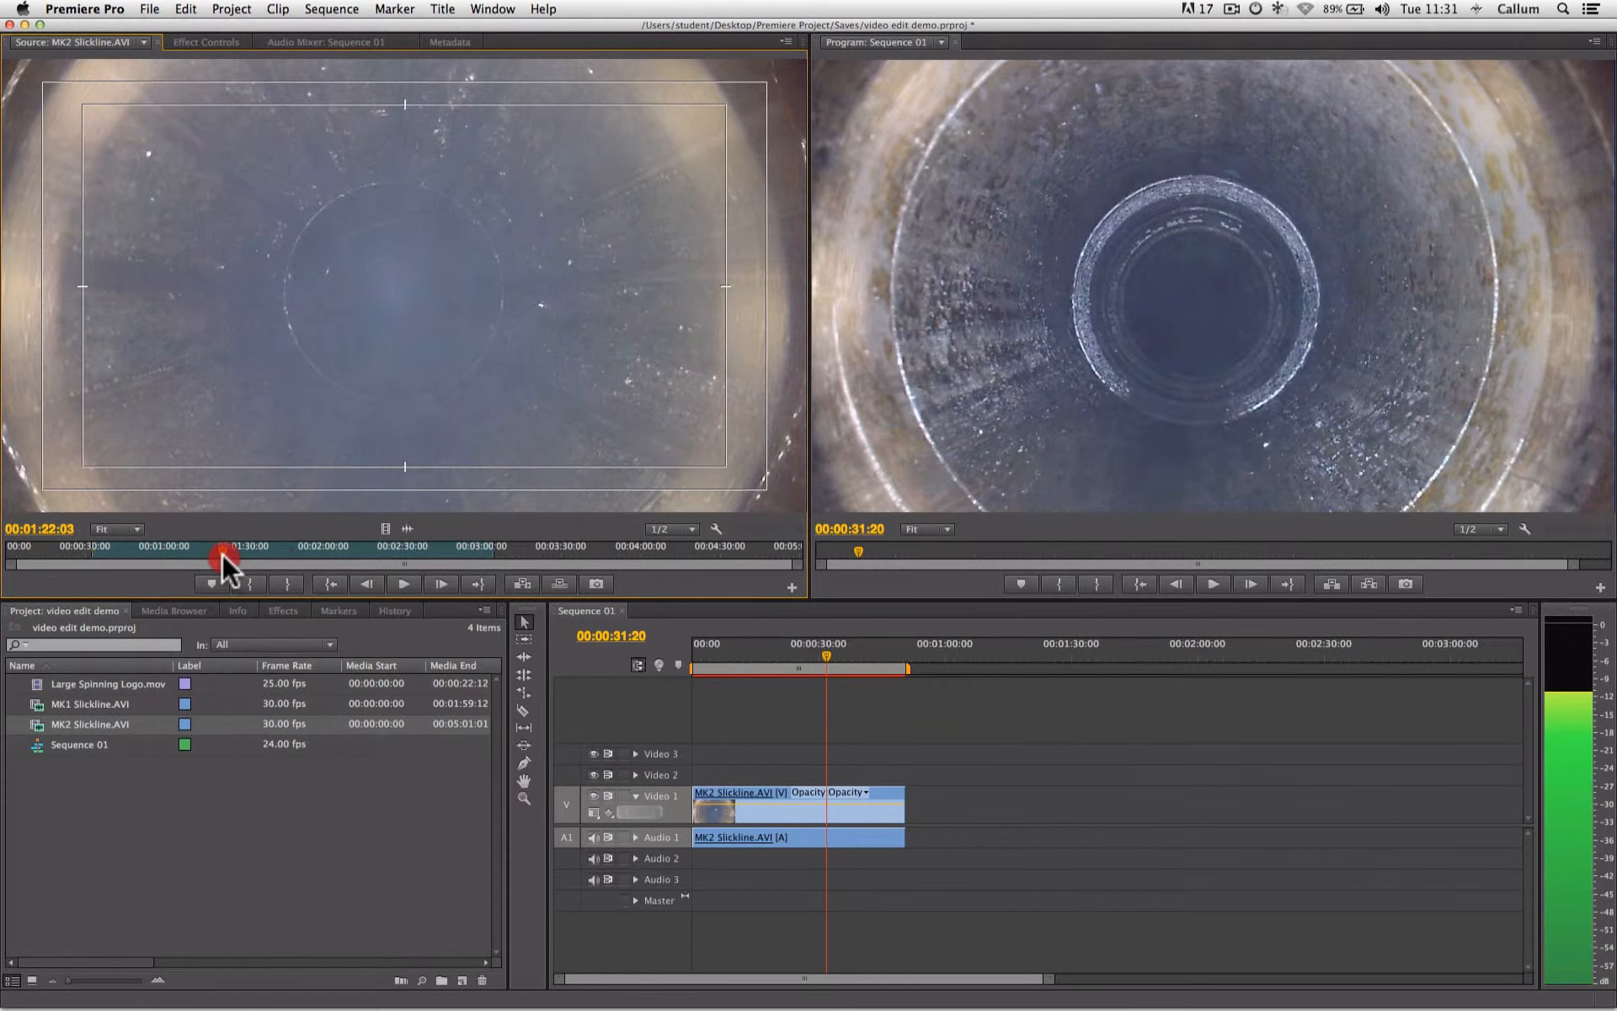
click(285, 583)
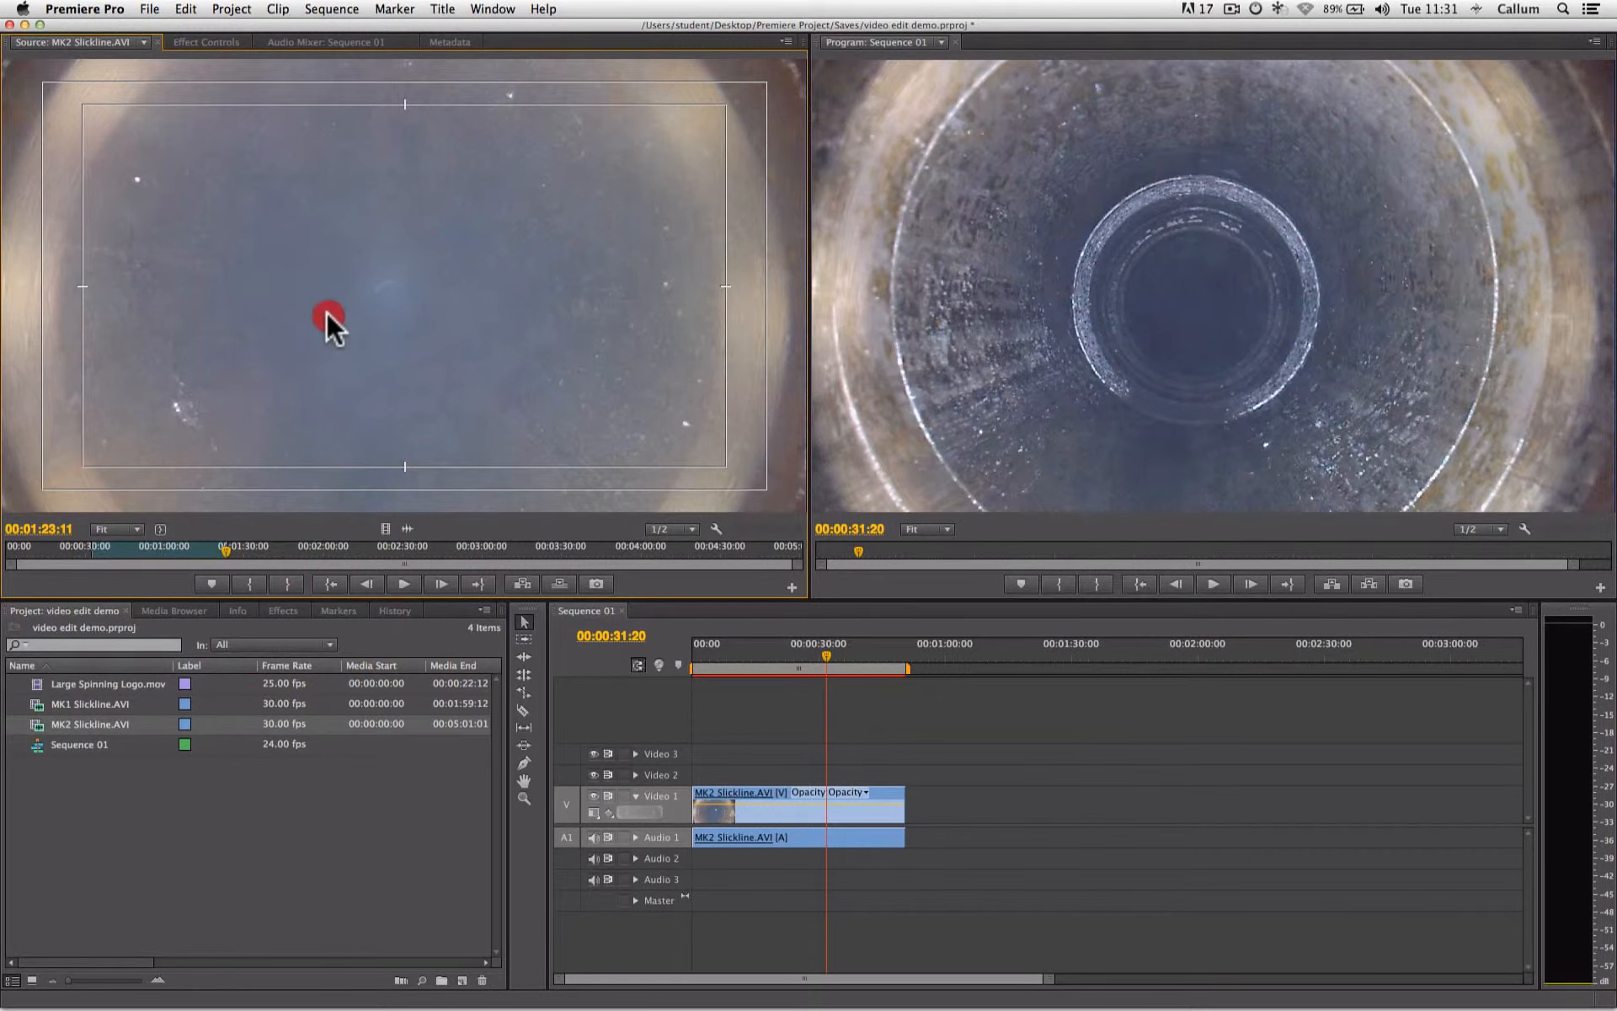
- Place the new section on Video 1 at about 00:01:00:00, leaving a gap after the first clip, and play the sequence across the gap
drag(897, 599, 948, 805)
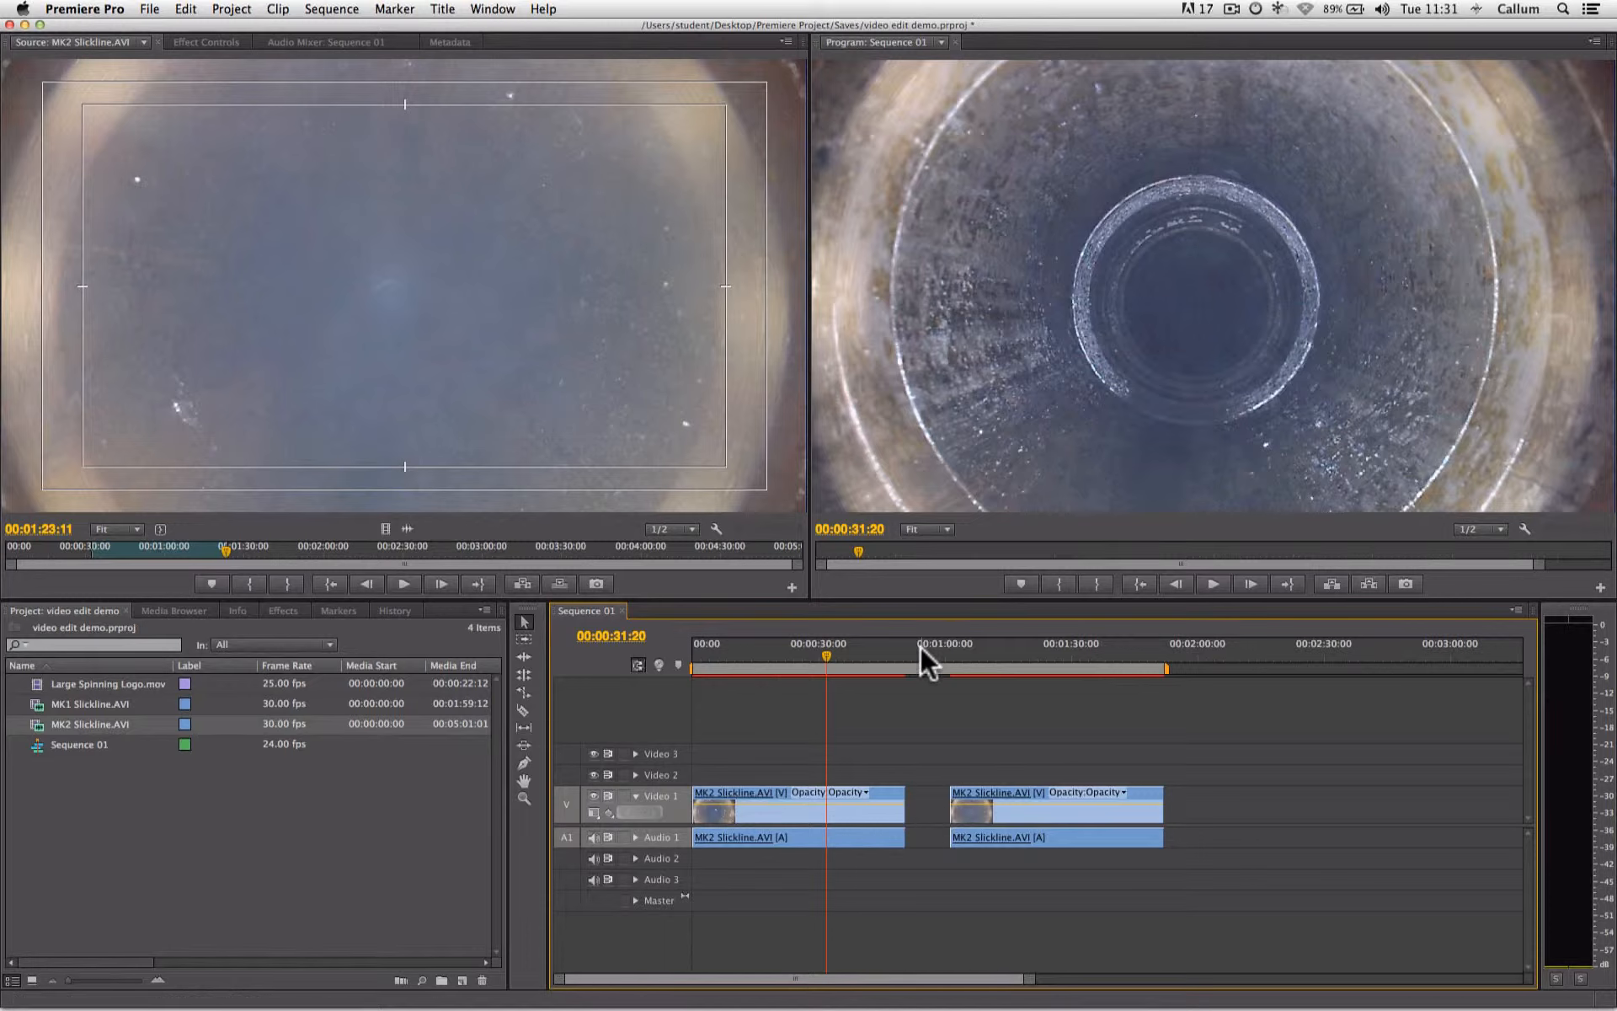
click(896, 655)
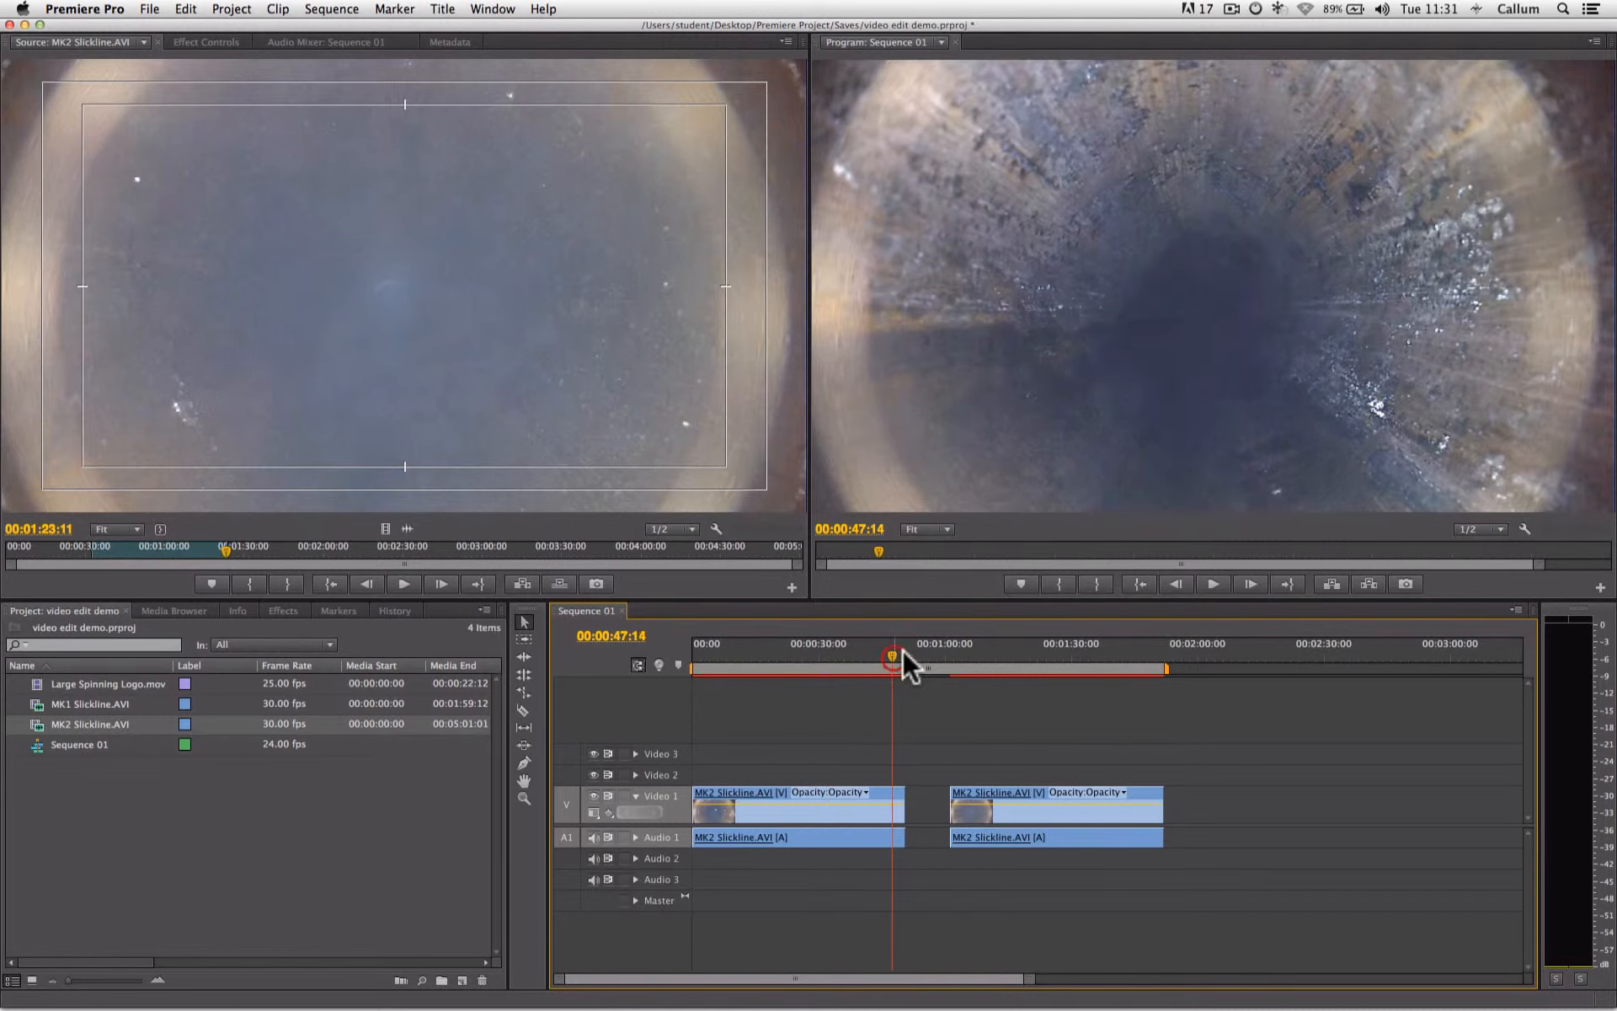
click(1214, 585)
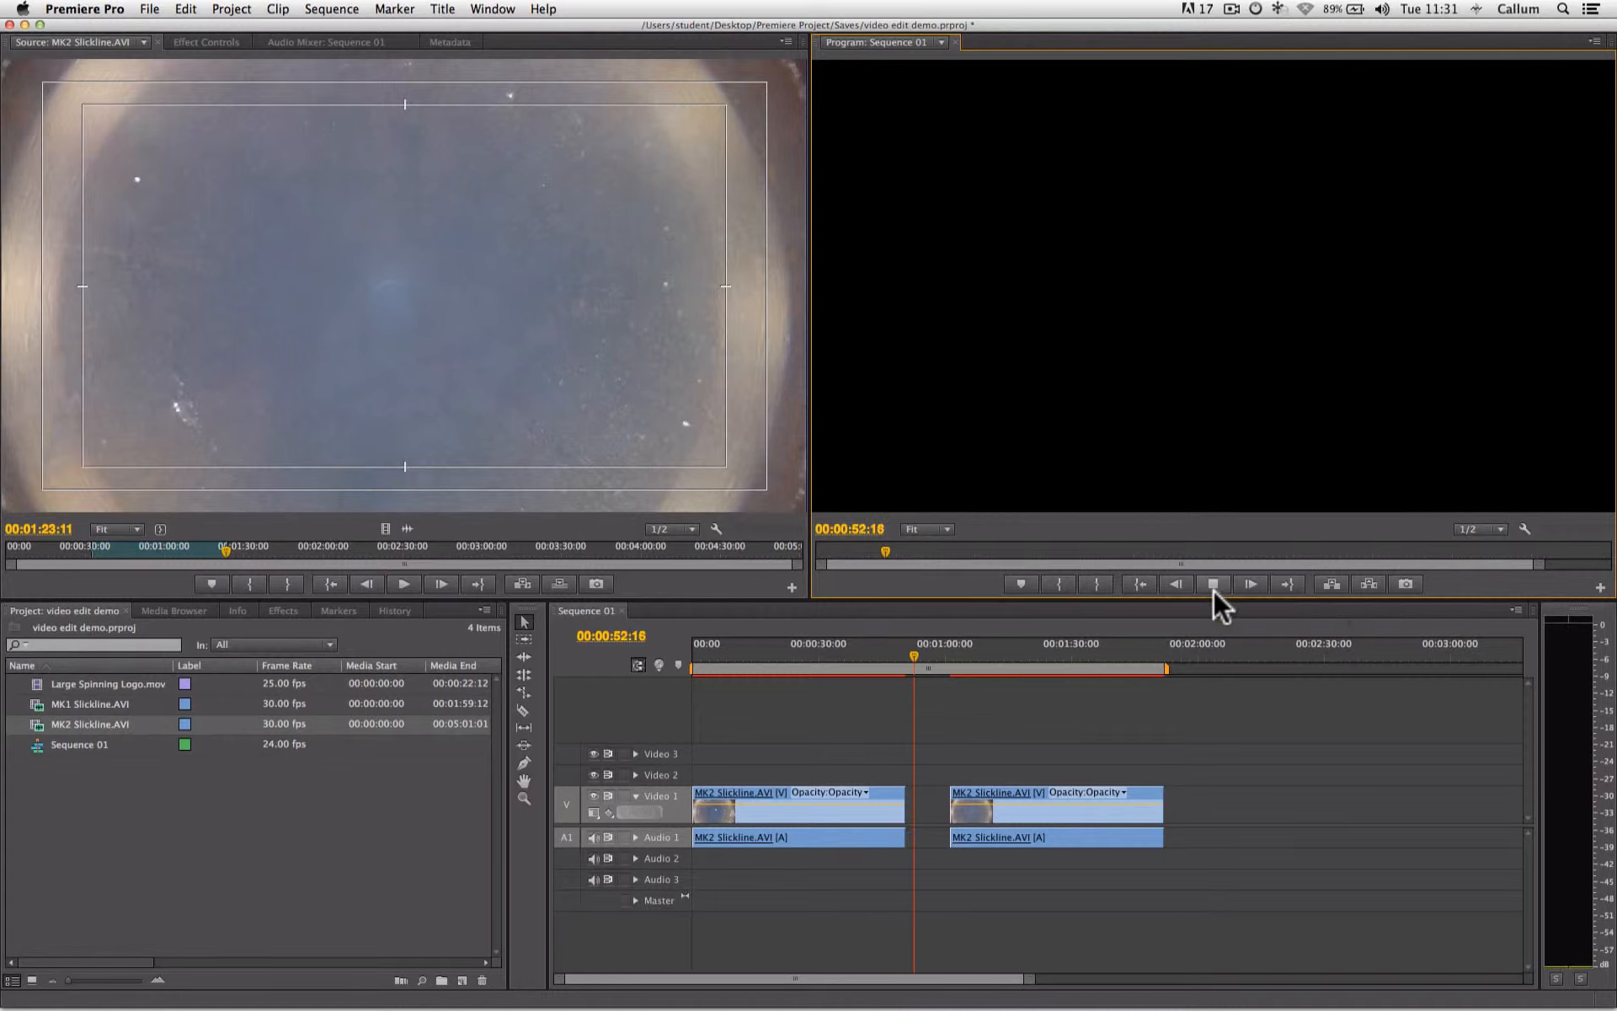
- Stop playback, butt the second MK2 Slickline.AVI clip against the end of the first on Video 1, and place the playhead near the join
click(1212, 586)
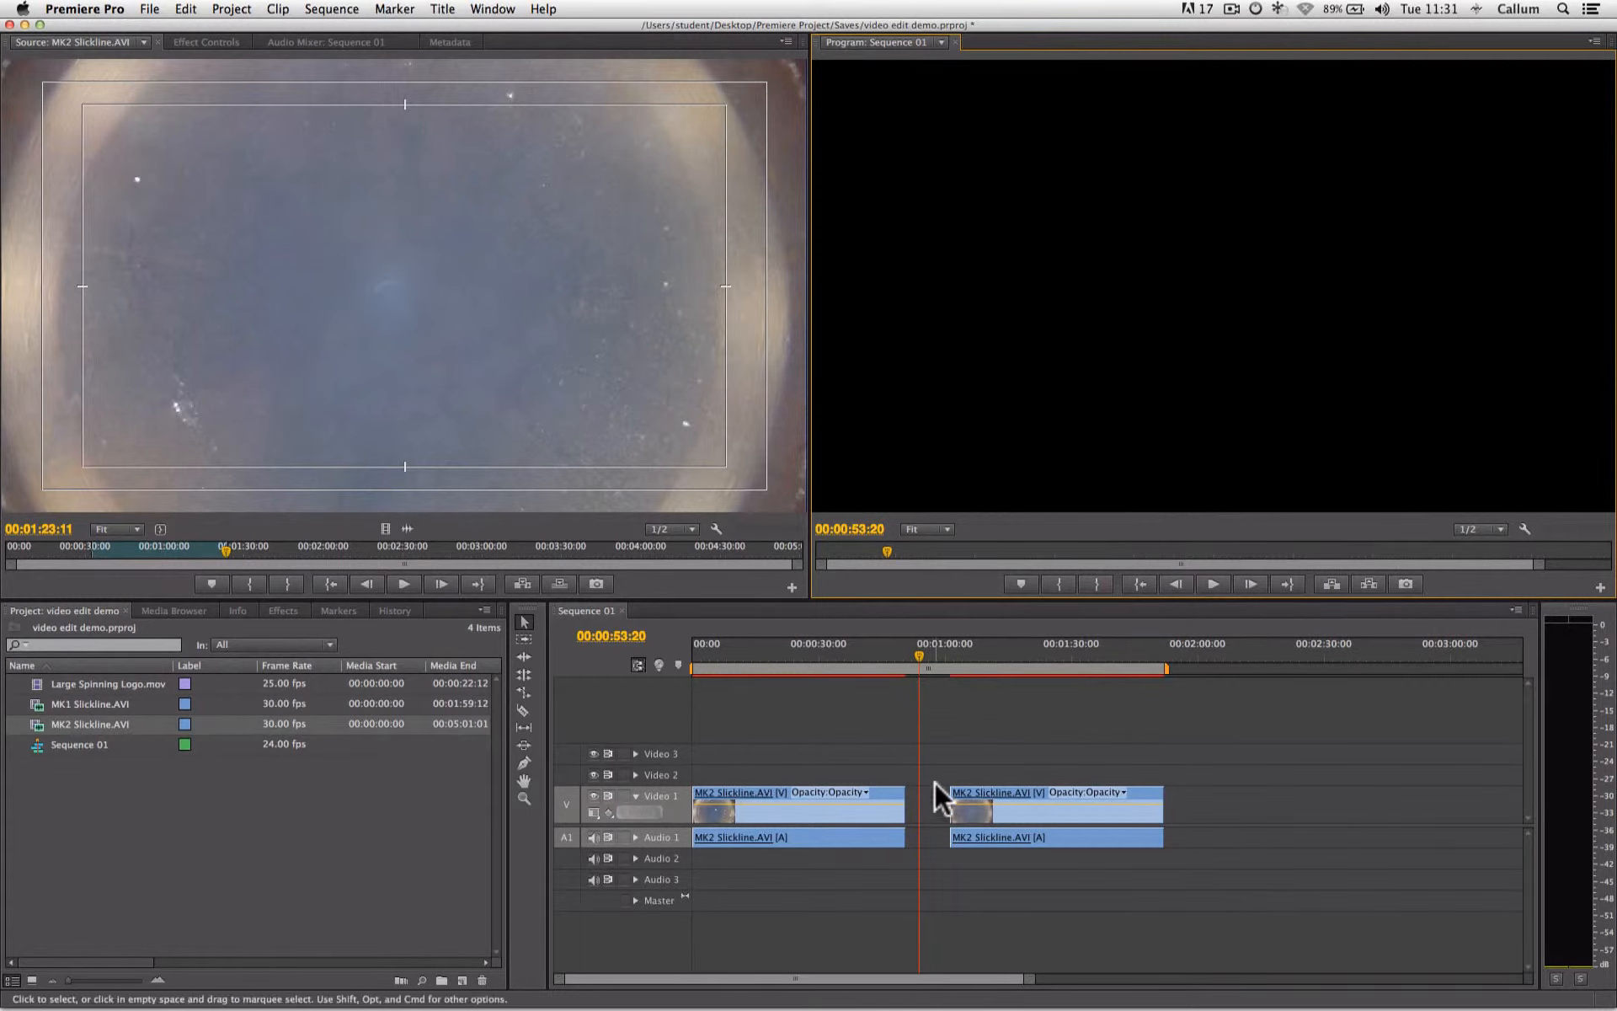
click(1016, 791)
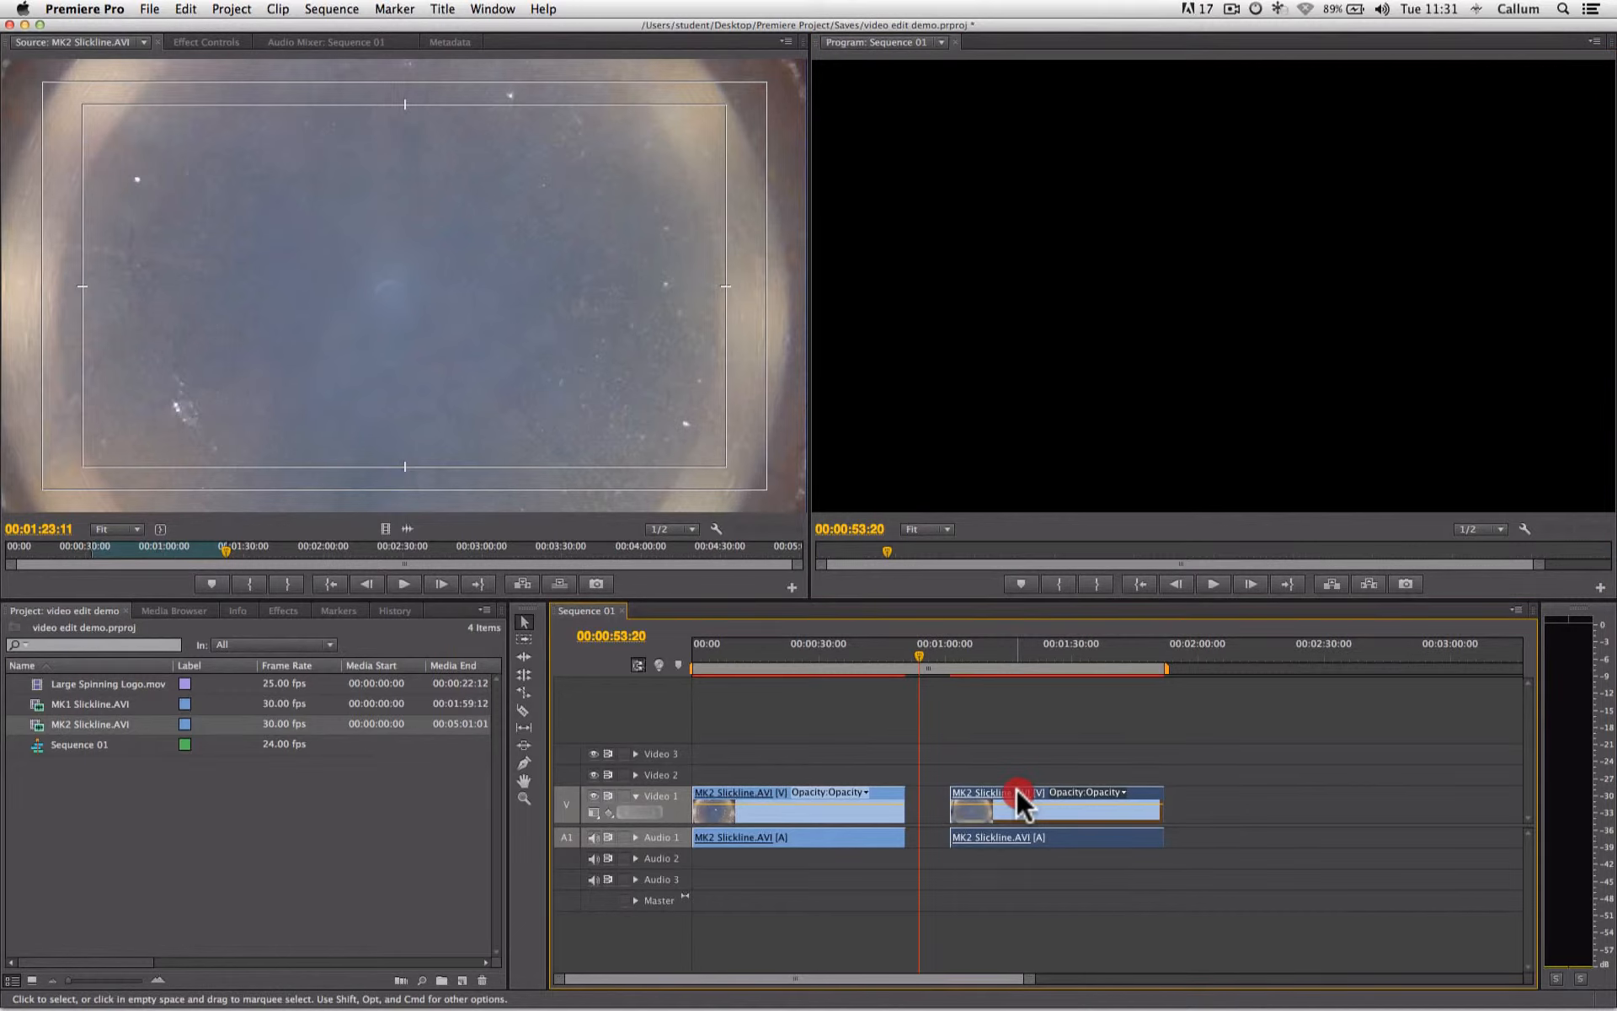
drag(1013, 788, 965, 796)
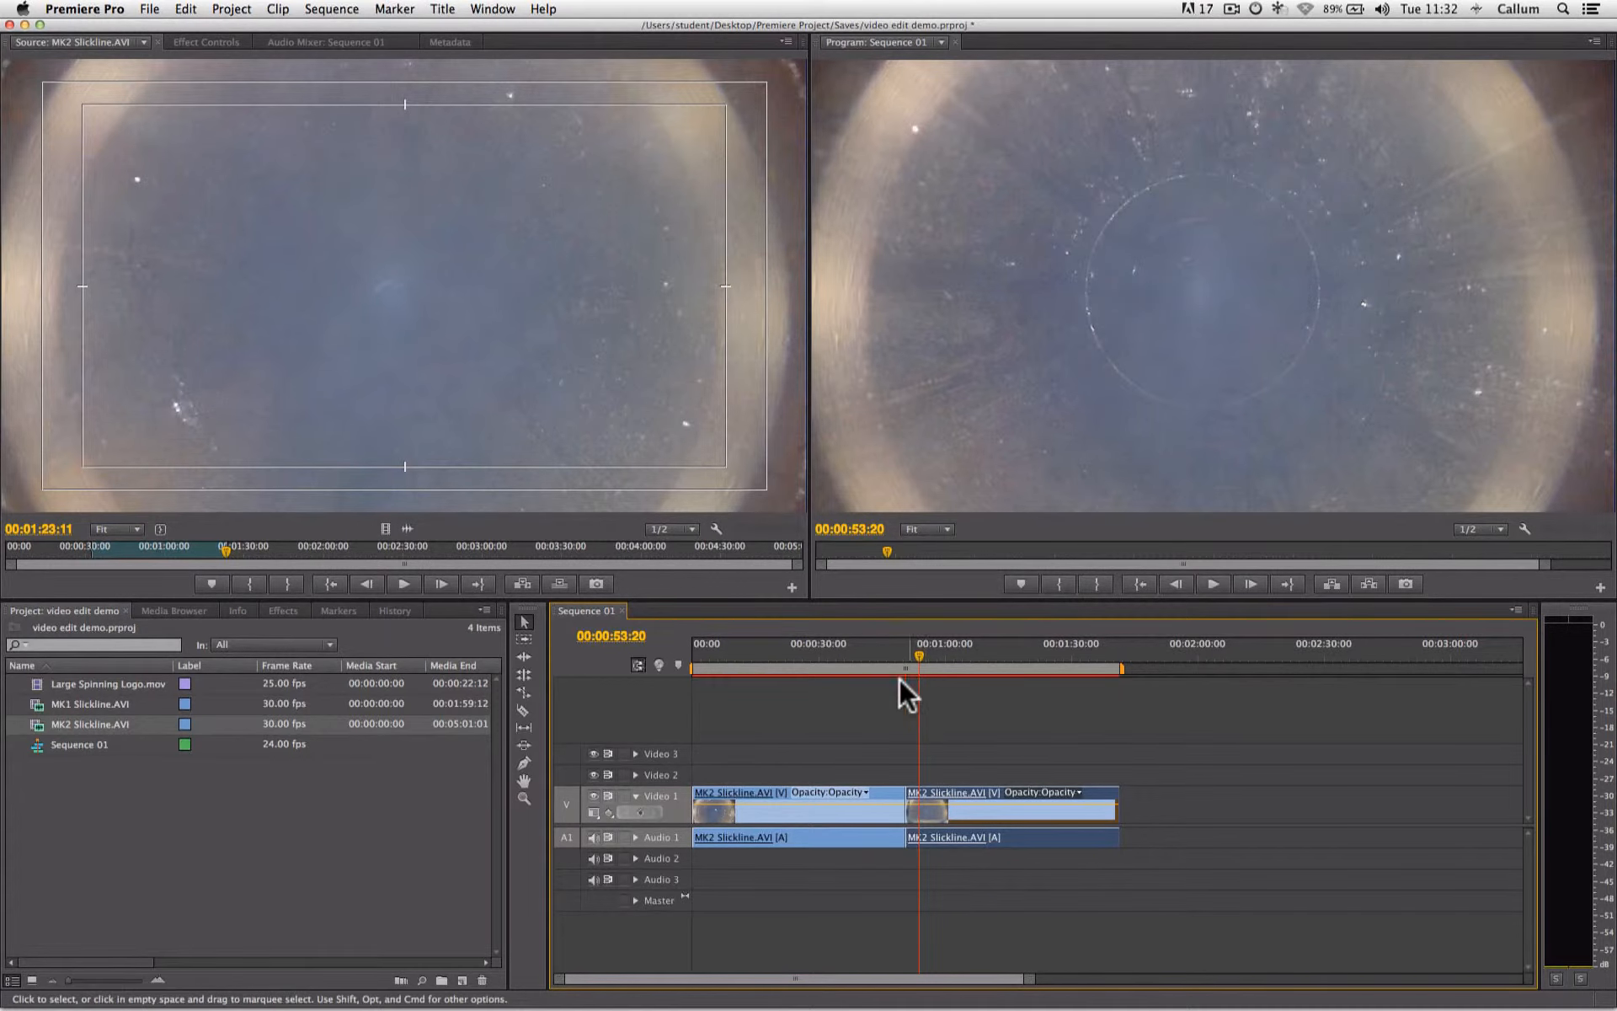
click(908, 655)
drag(907, 653, 908, 655)
- Move the second clip to about 00:01:08:00, ripple-delete the resulting gap on Video 1, and park the playhead at 00:00:33:00
drag(928, 789, 1005, 789)
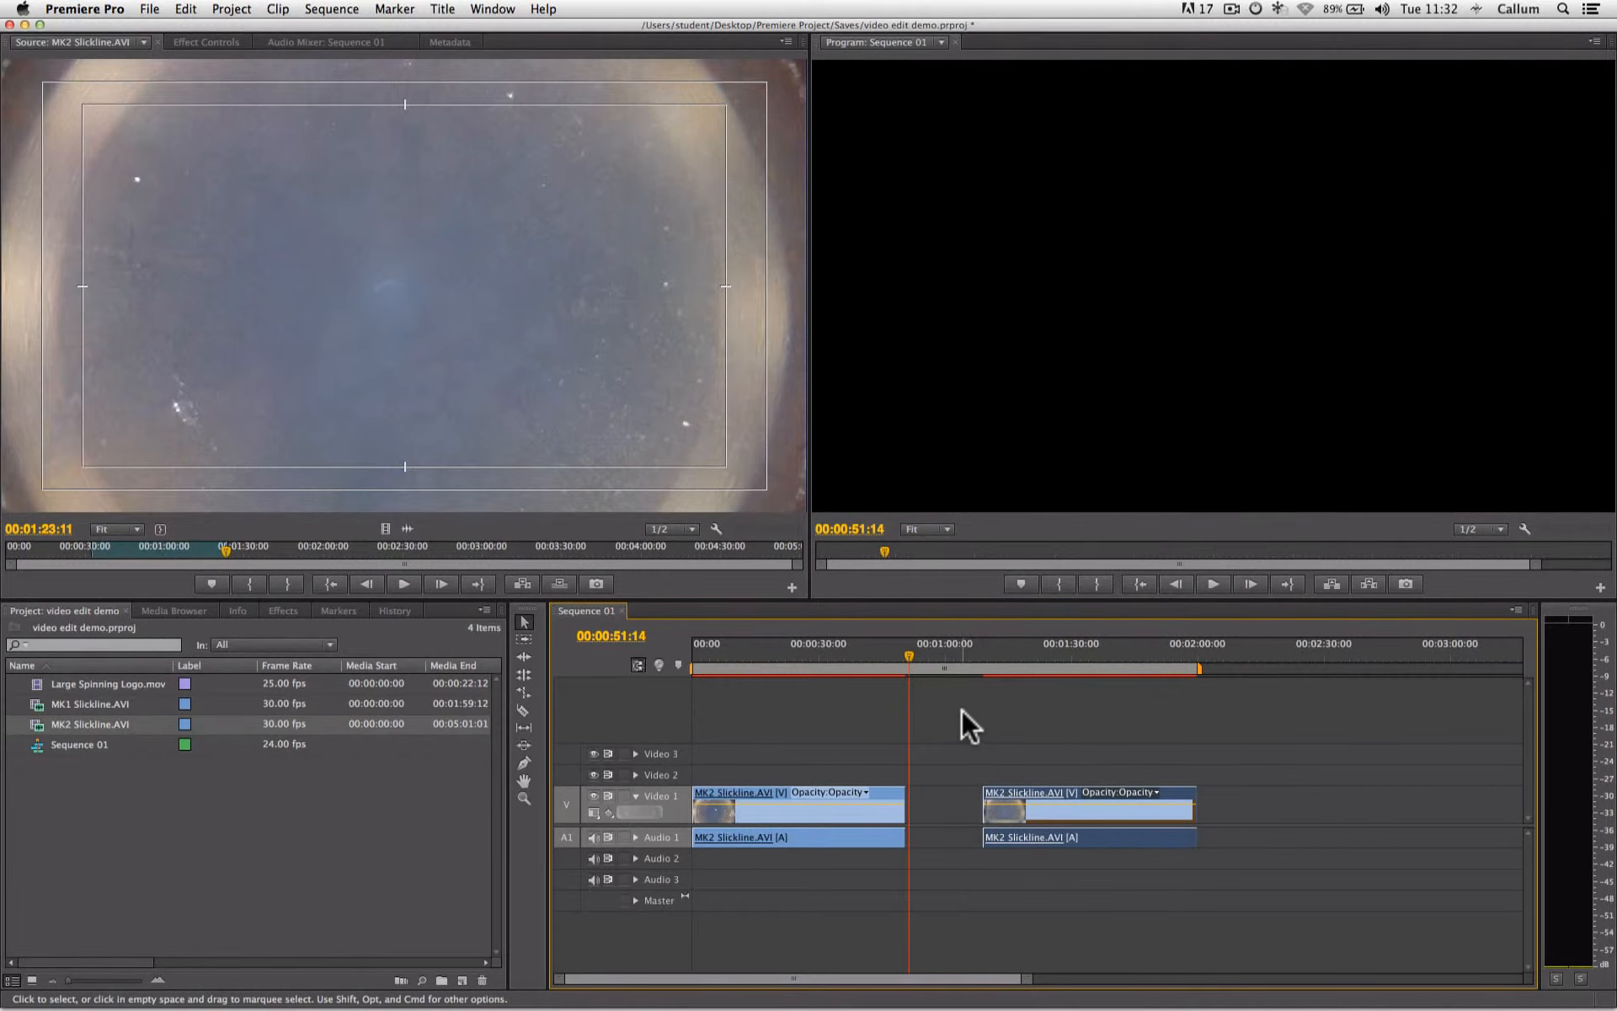
click(939, 655)
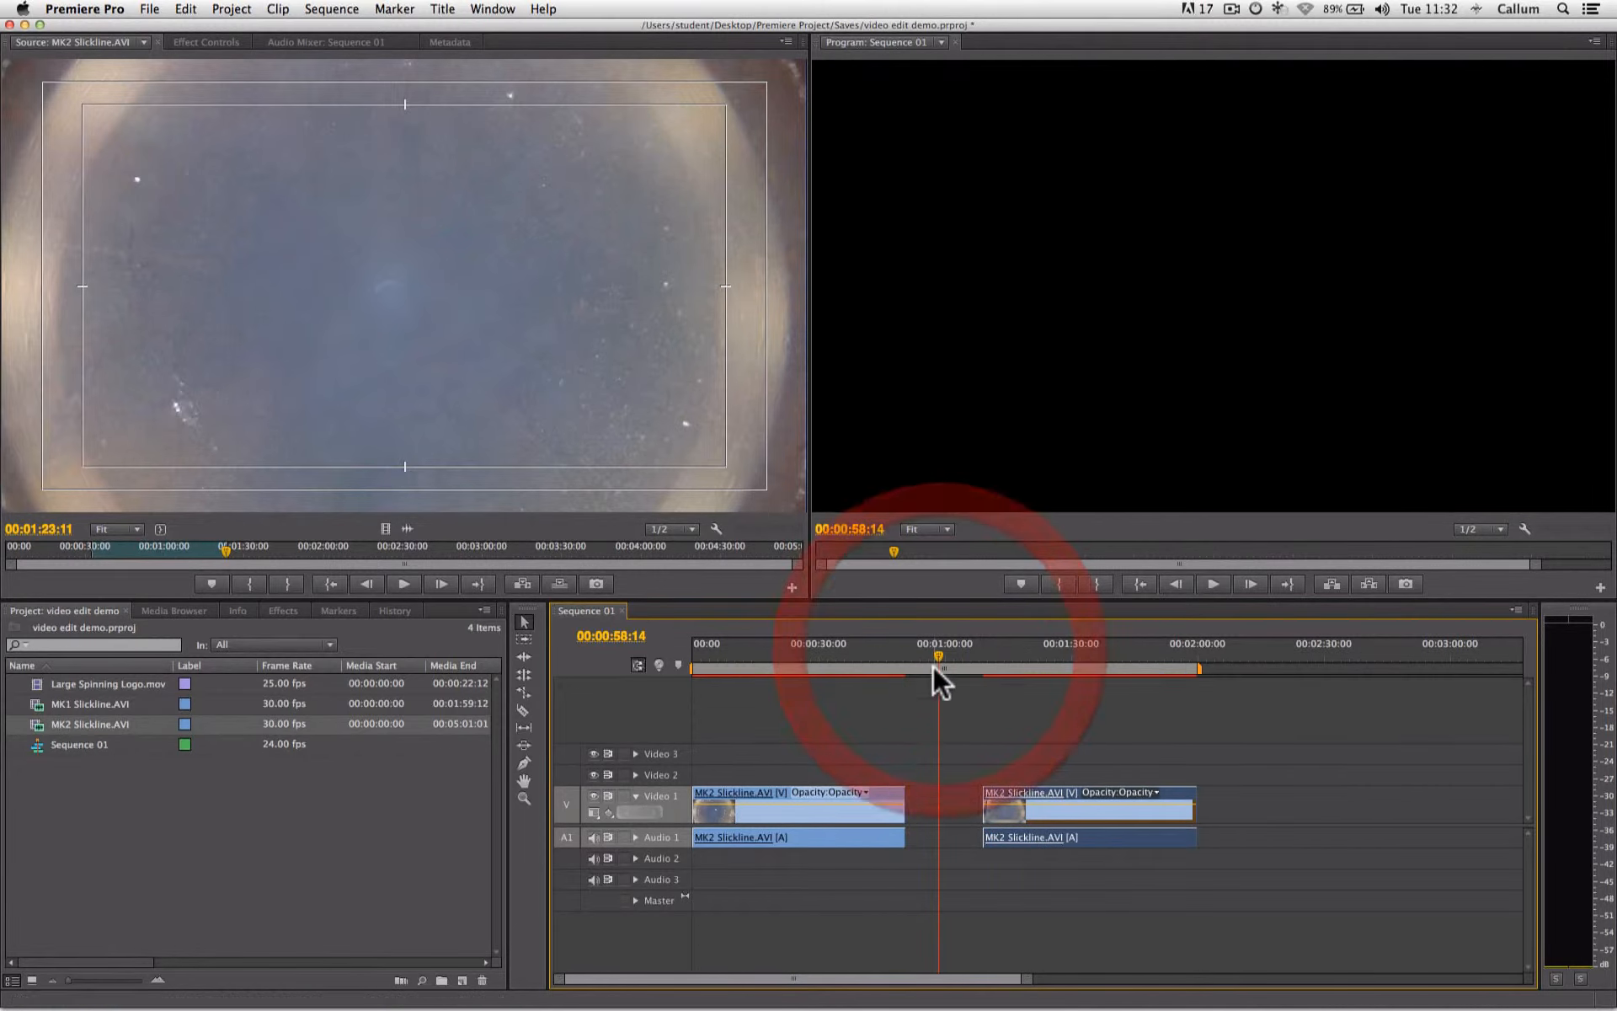
click(957, 800)
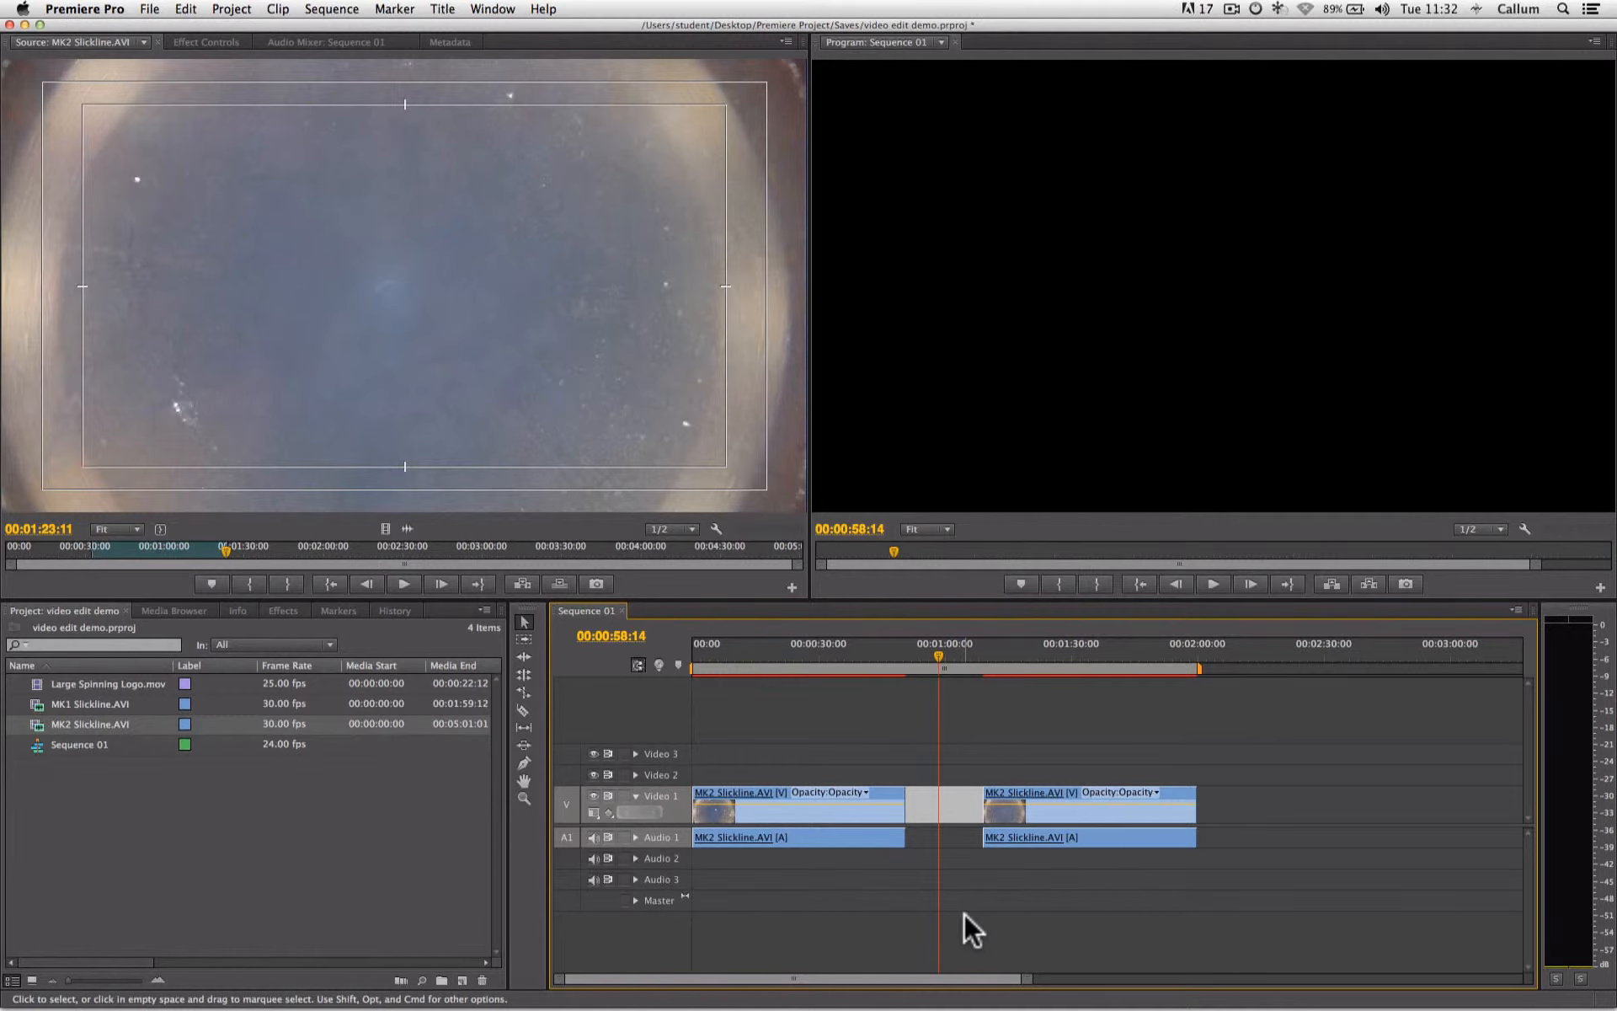
key(Delete)
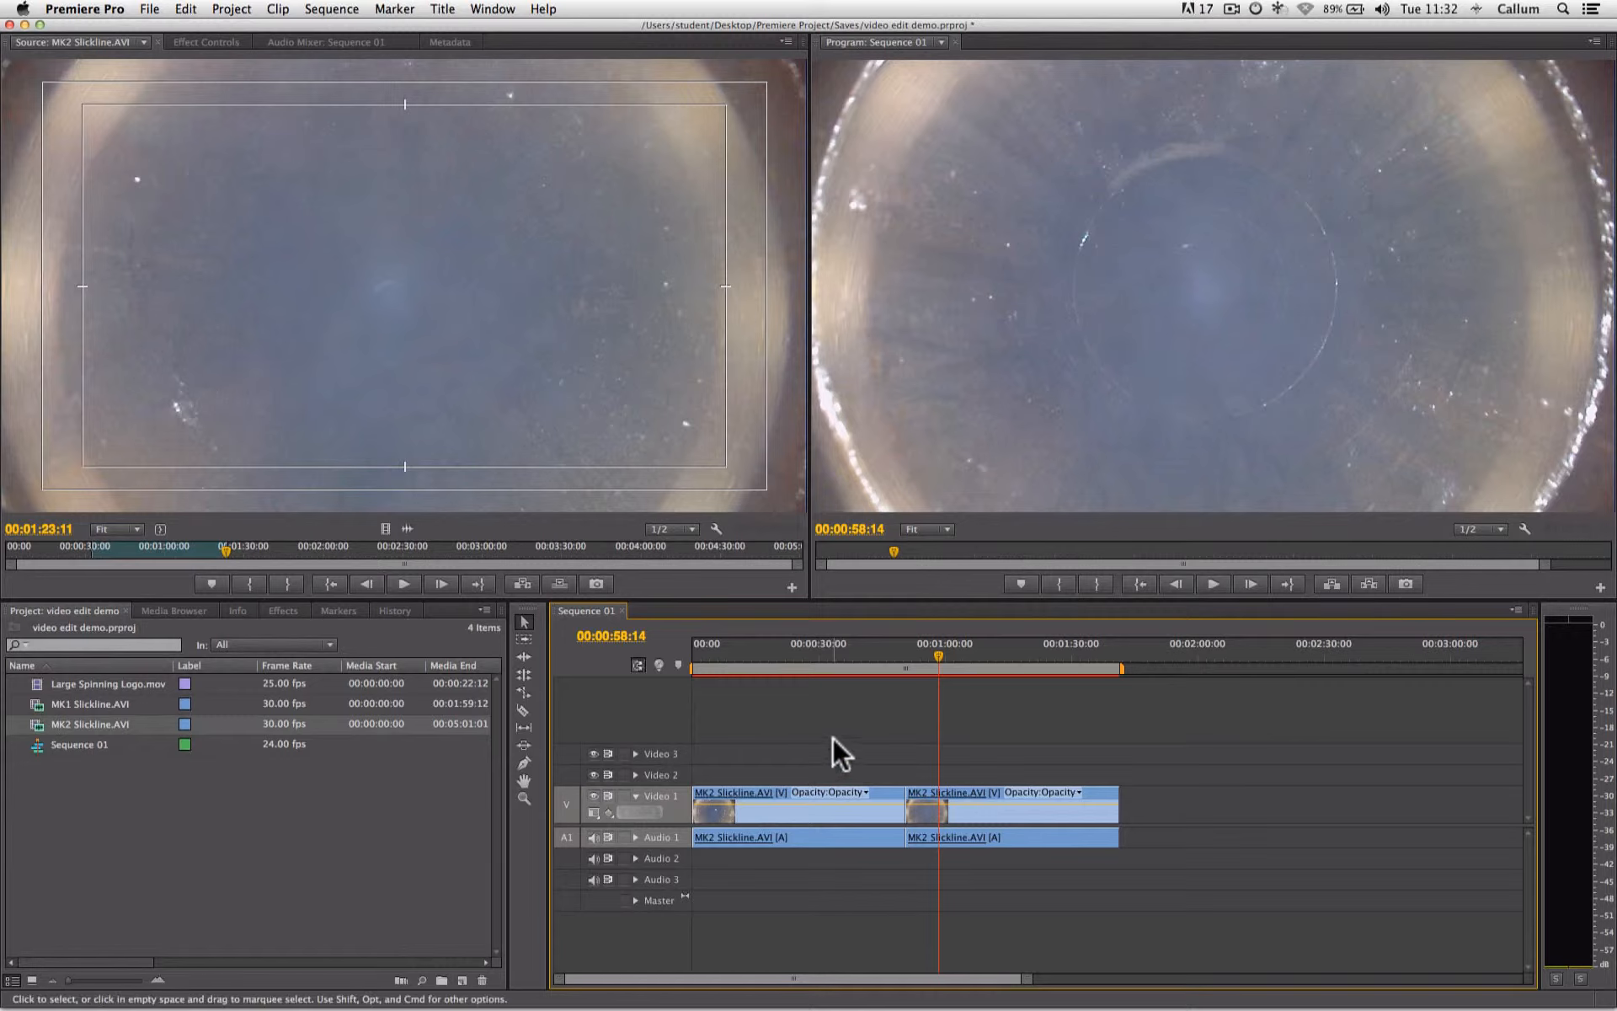
drag(846, 649, 830, 648)
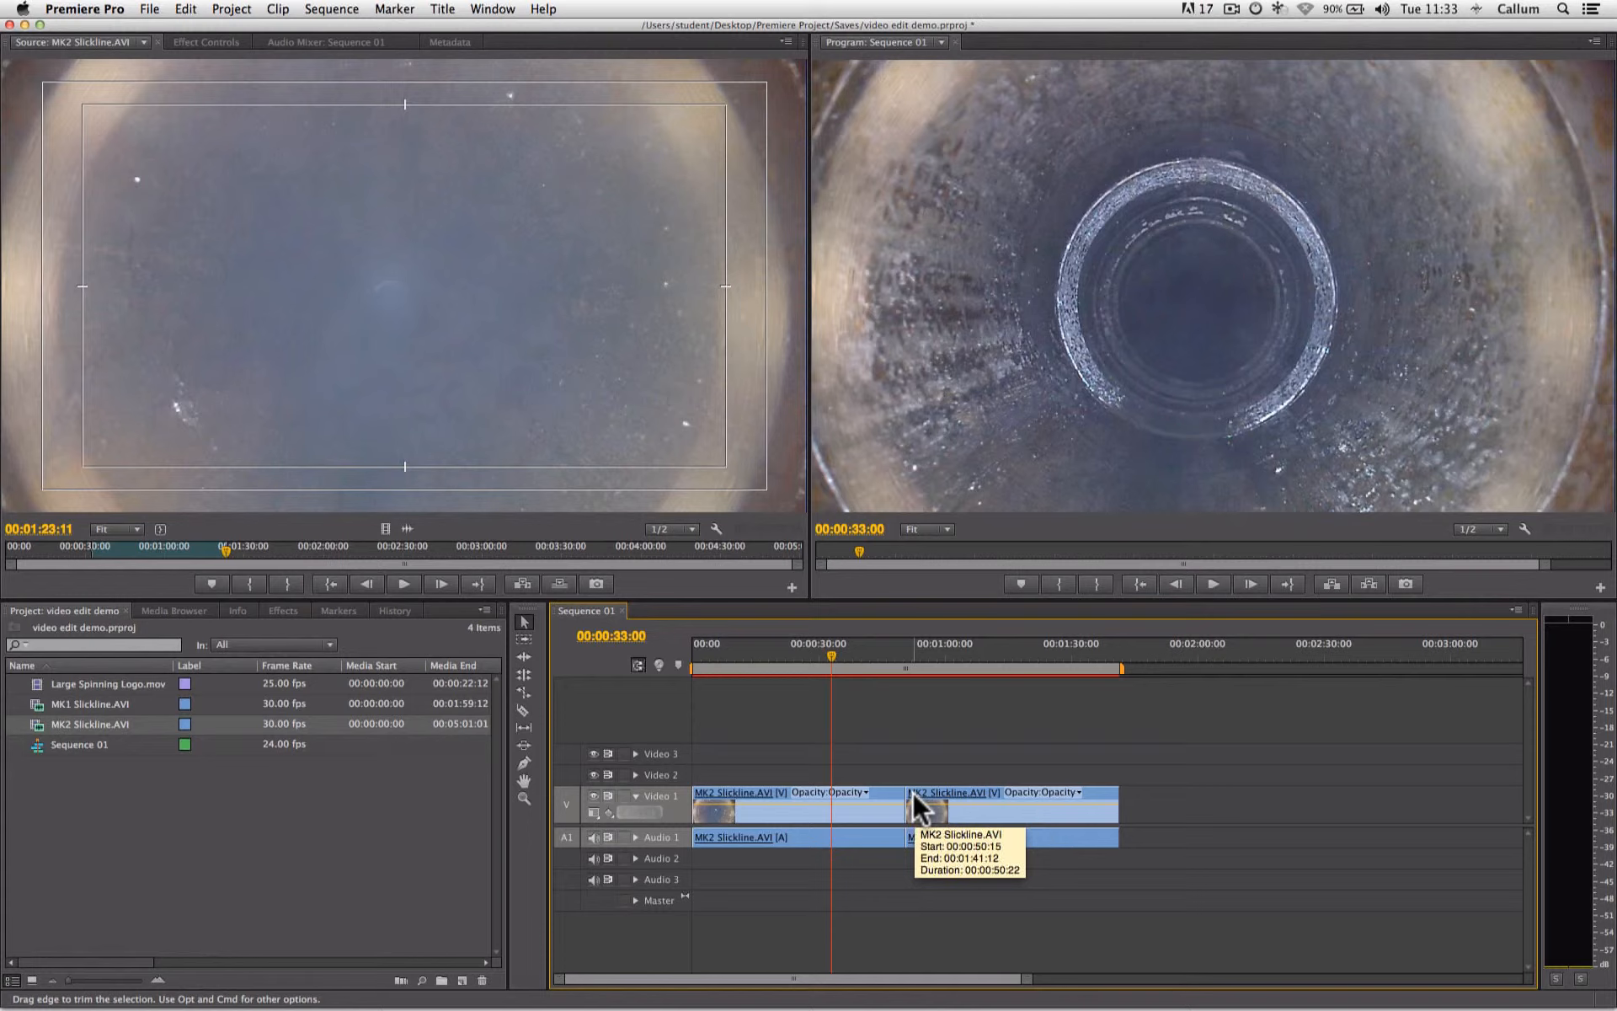
- Trim the second clip's start by 00:00:16:05 and its end back to about 00:01:25:00 on the timeline
drag(912, 791, 981, 796)
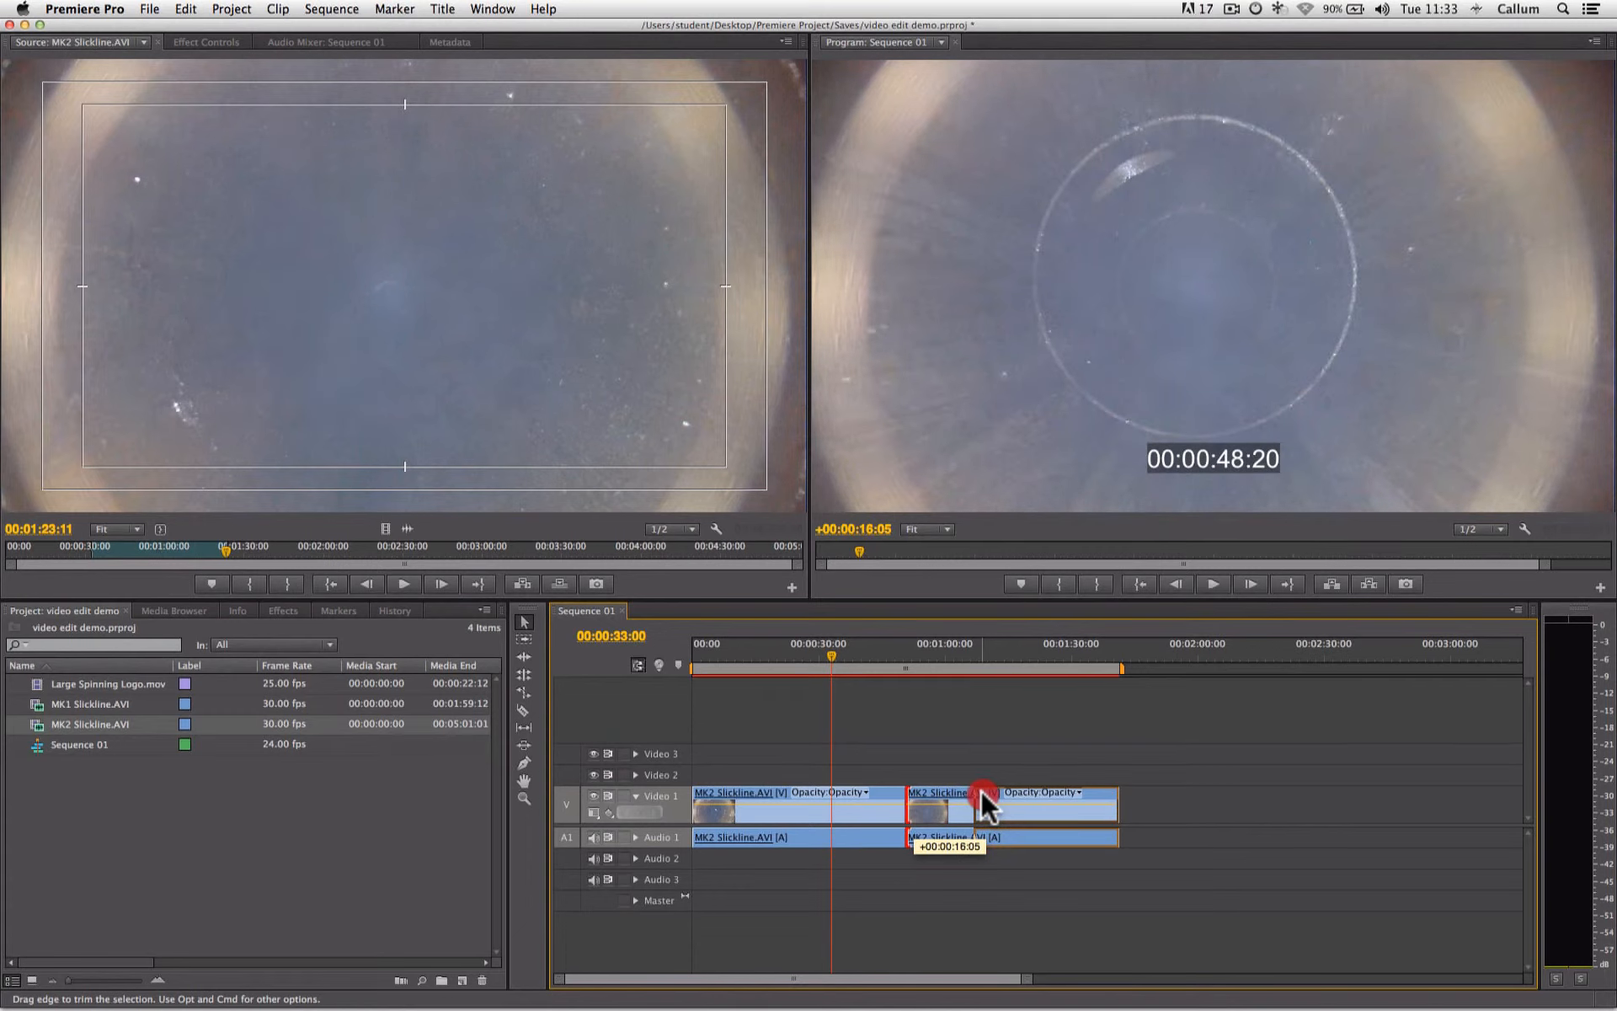
drag(981, 796, 981, 795)
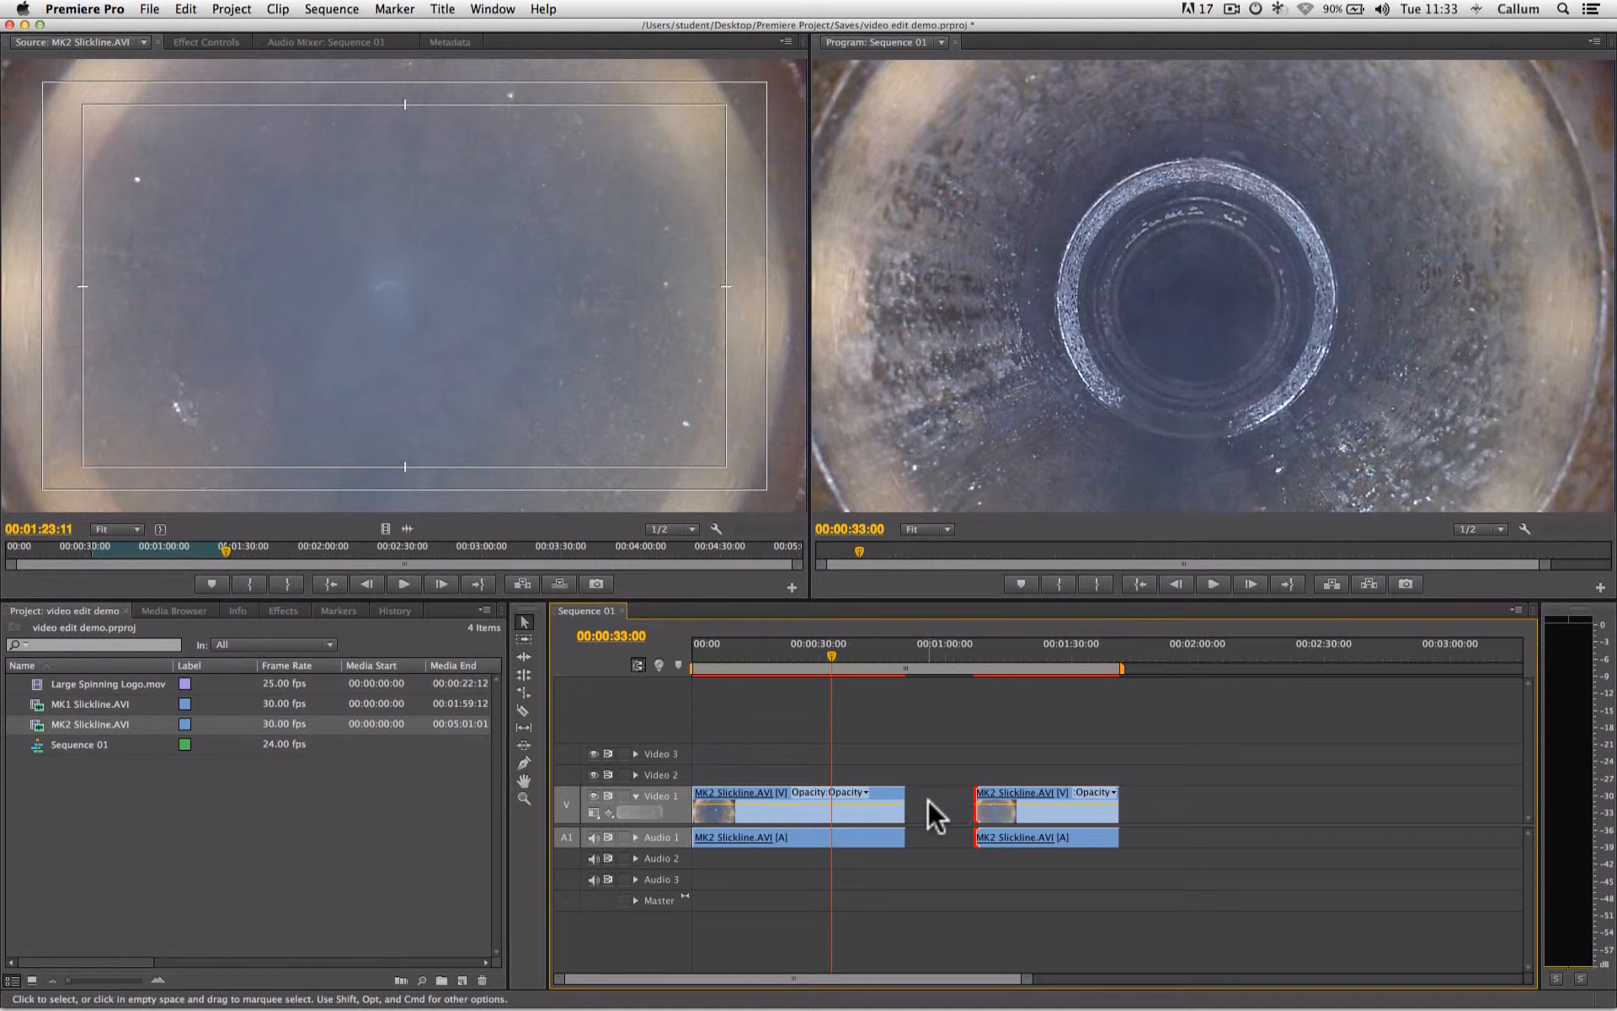
click(974, 653)
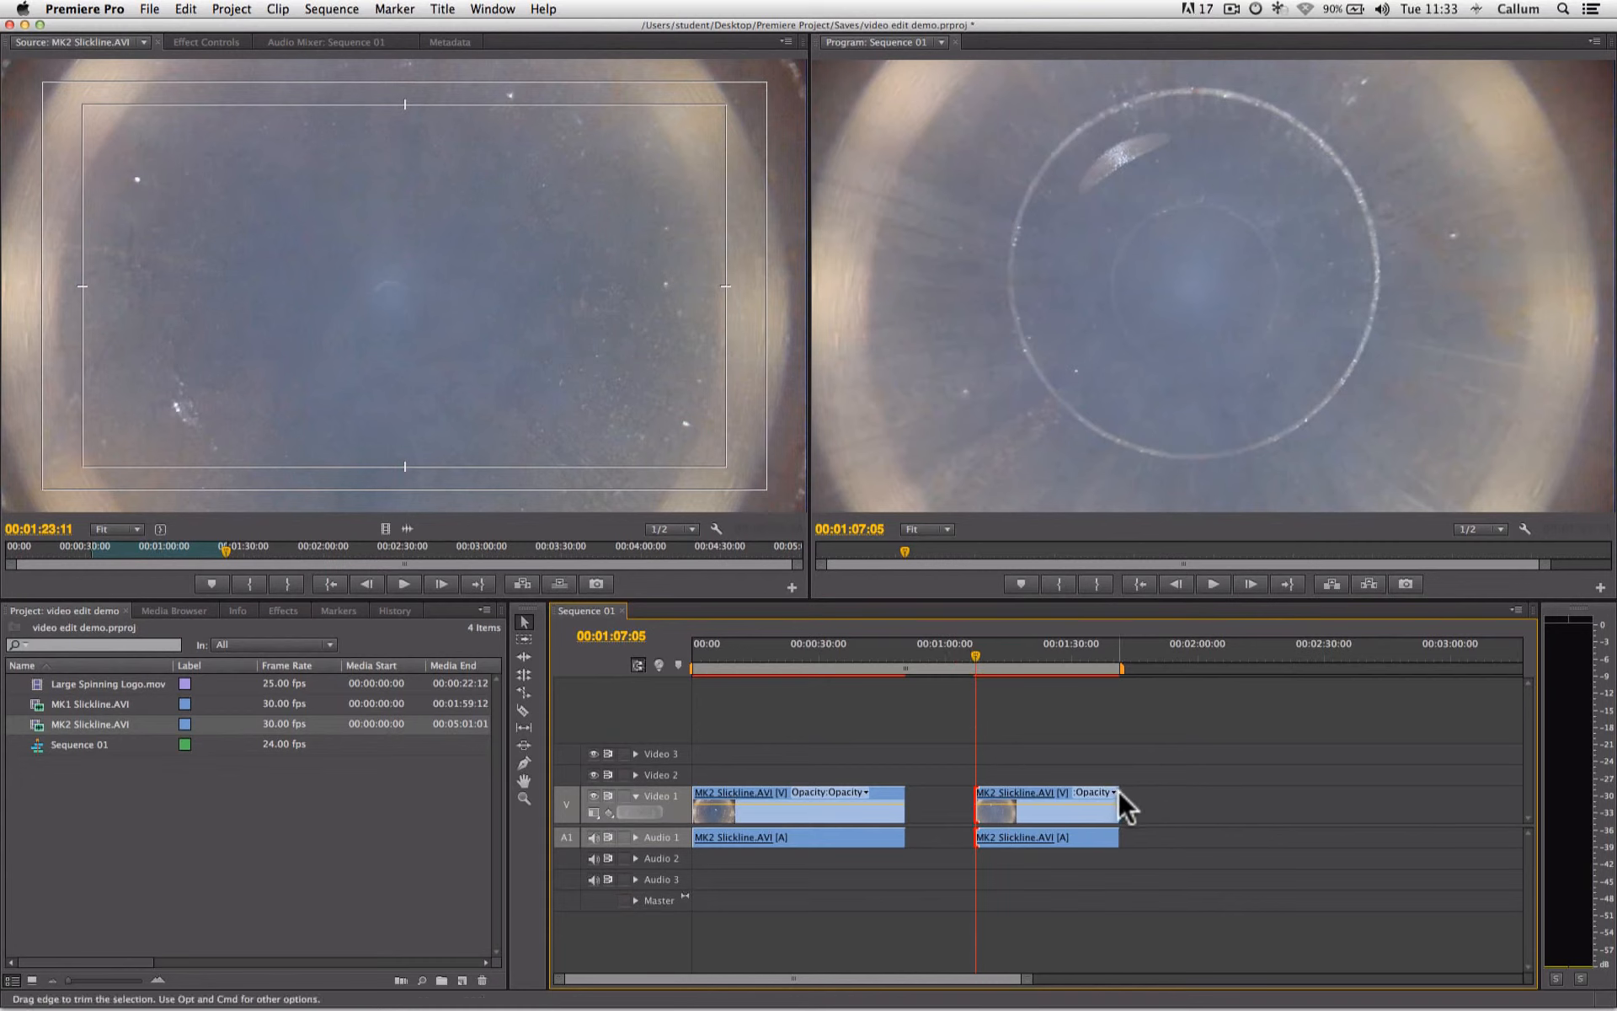
drag(1118, 796, 1053, 793)
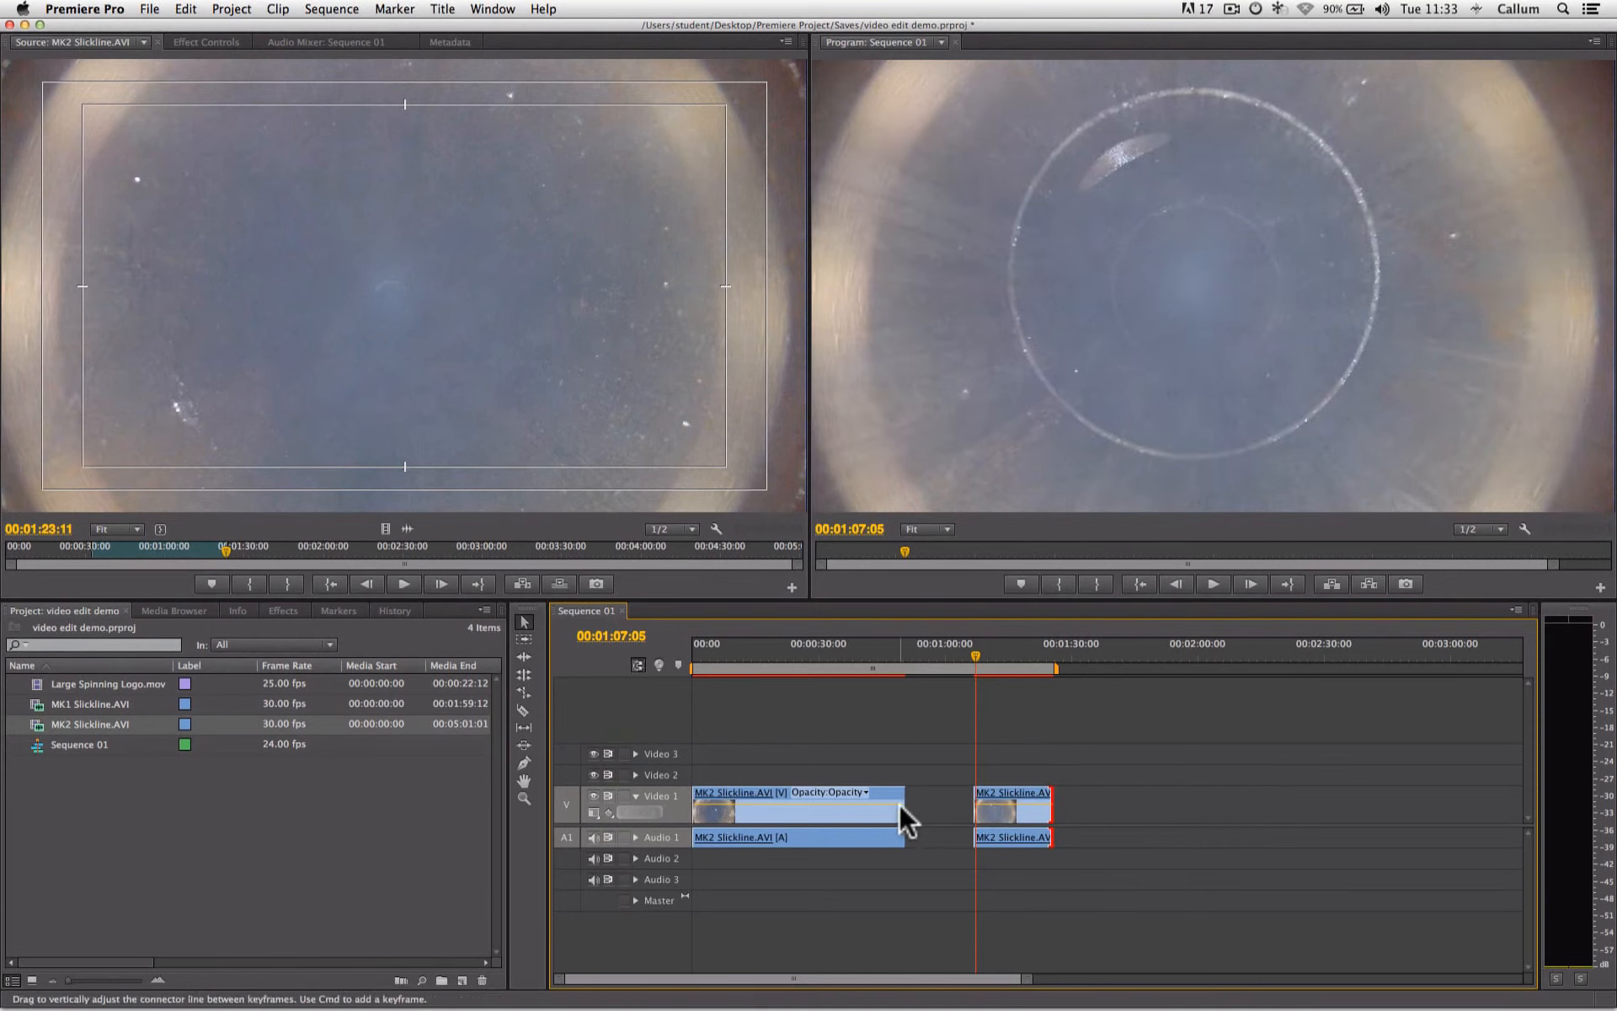
- Trim the first clip's end back to about 00:00:44:00, ripple-delete the gap between the clips, and scrub to 00:00:43:05
drag(903, 796, 880, 797)
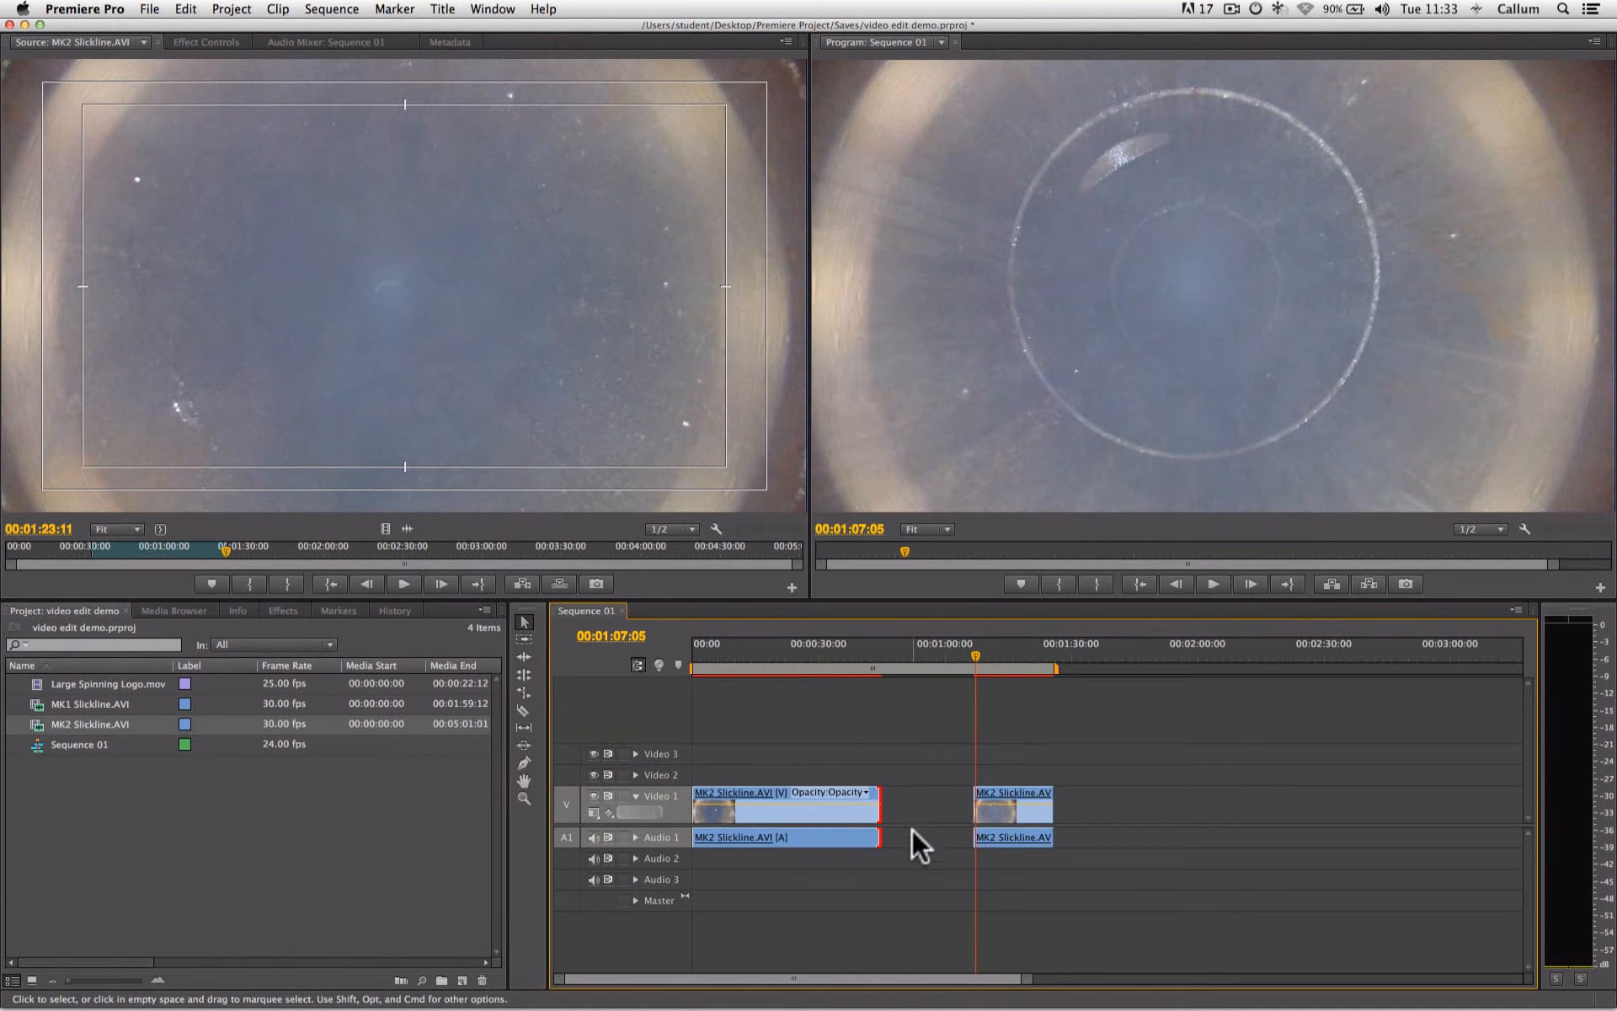
click(927, 798)
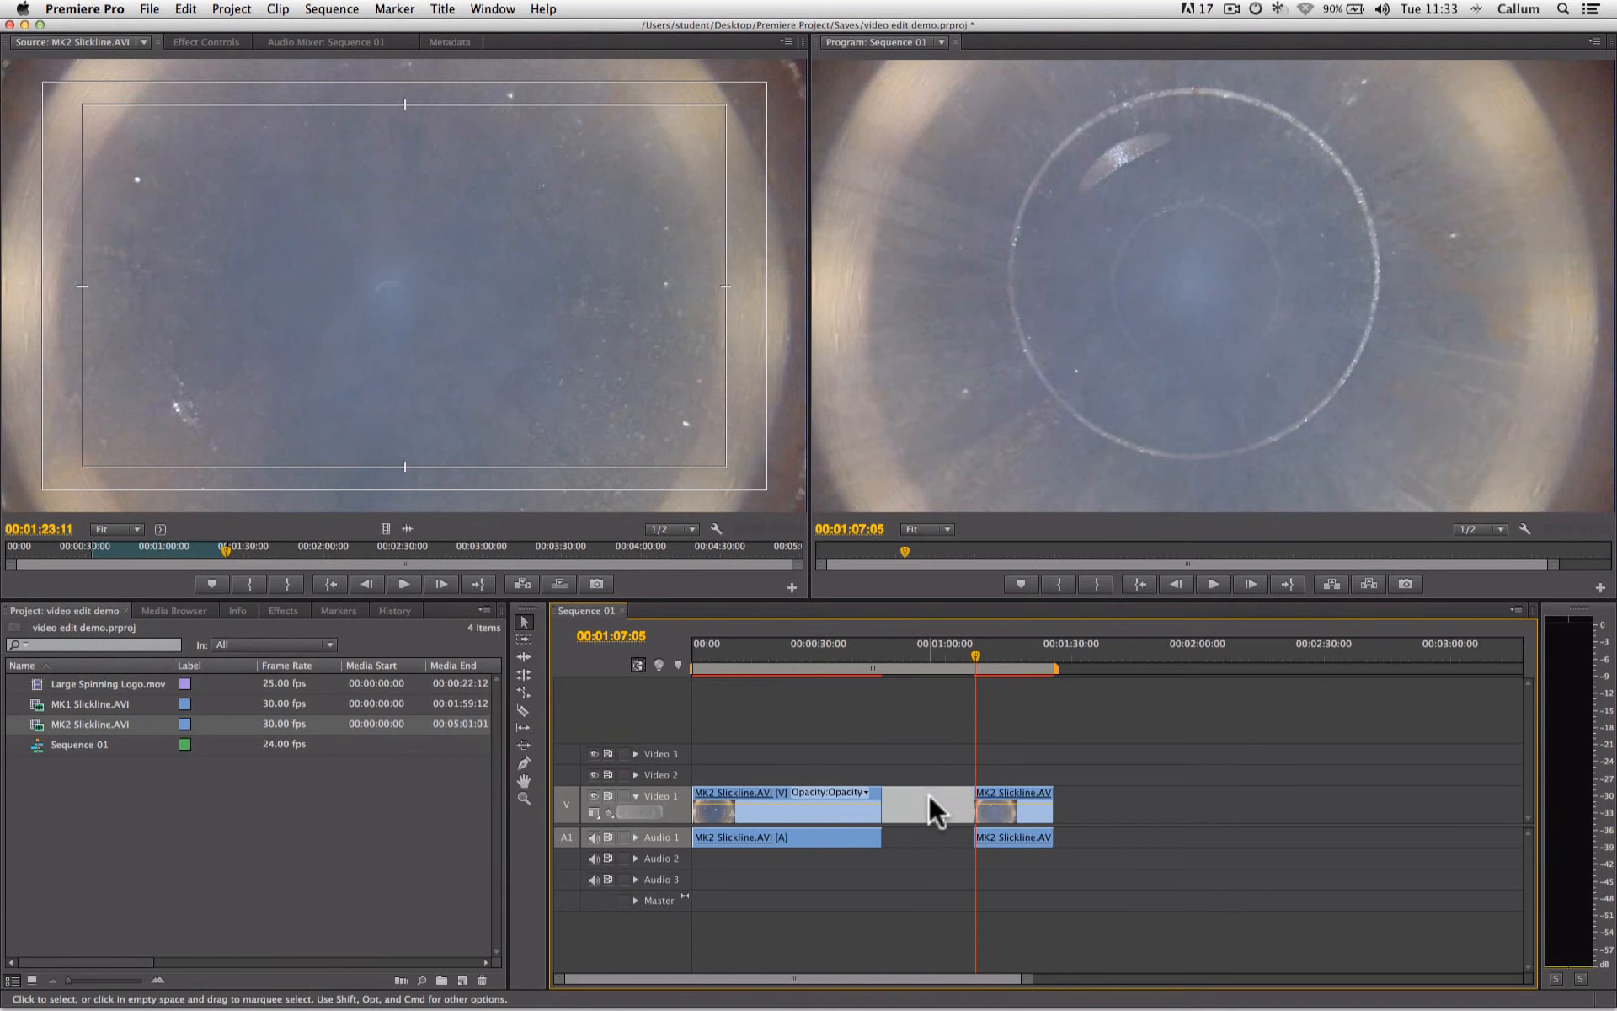
key(Delete)
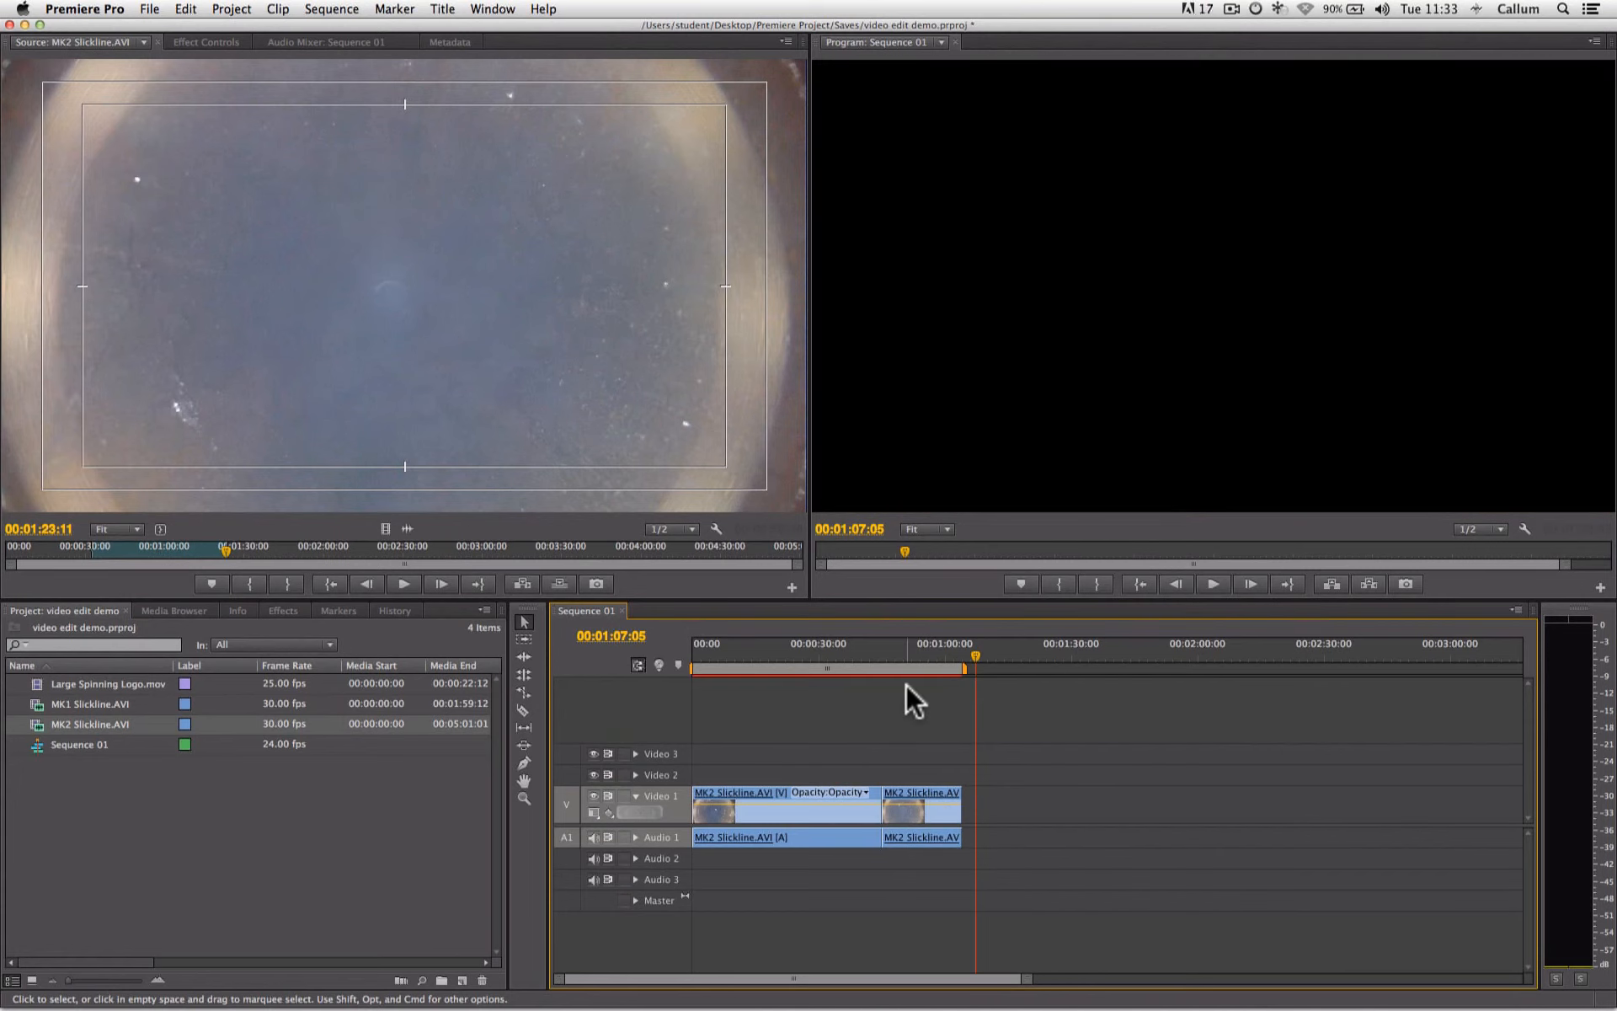
drag(908, 660, 874, 657)
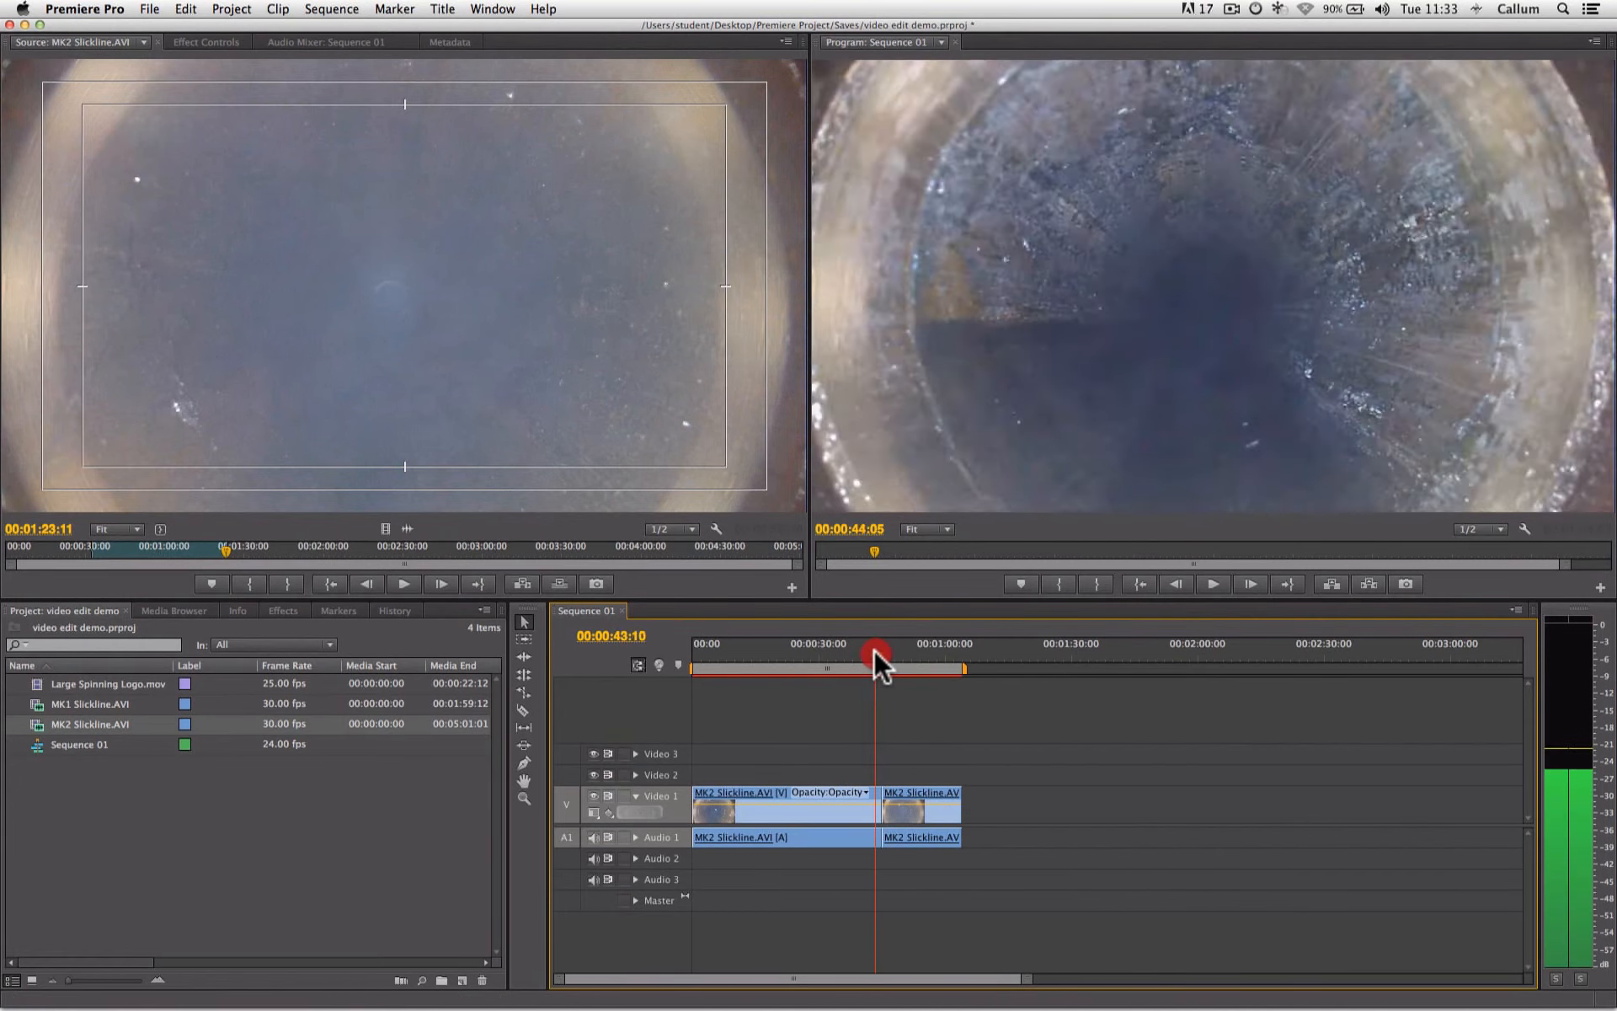
click(1000, 755)
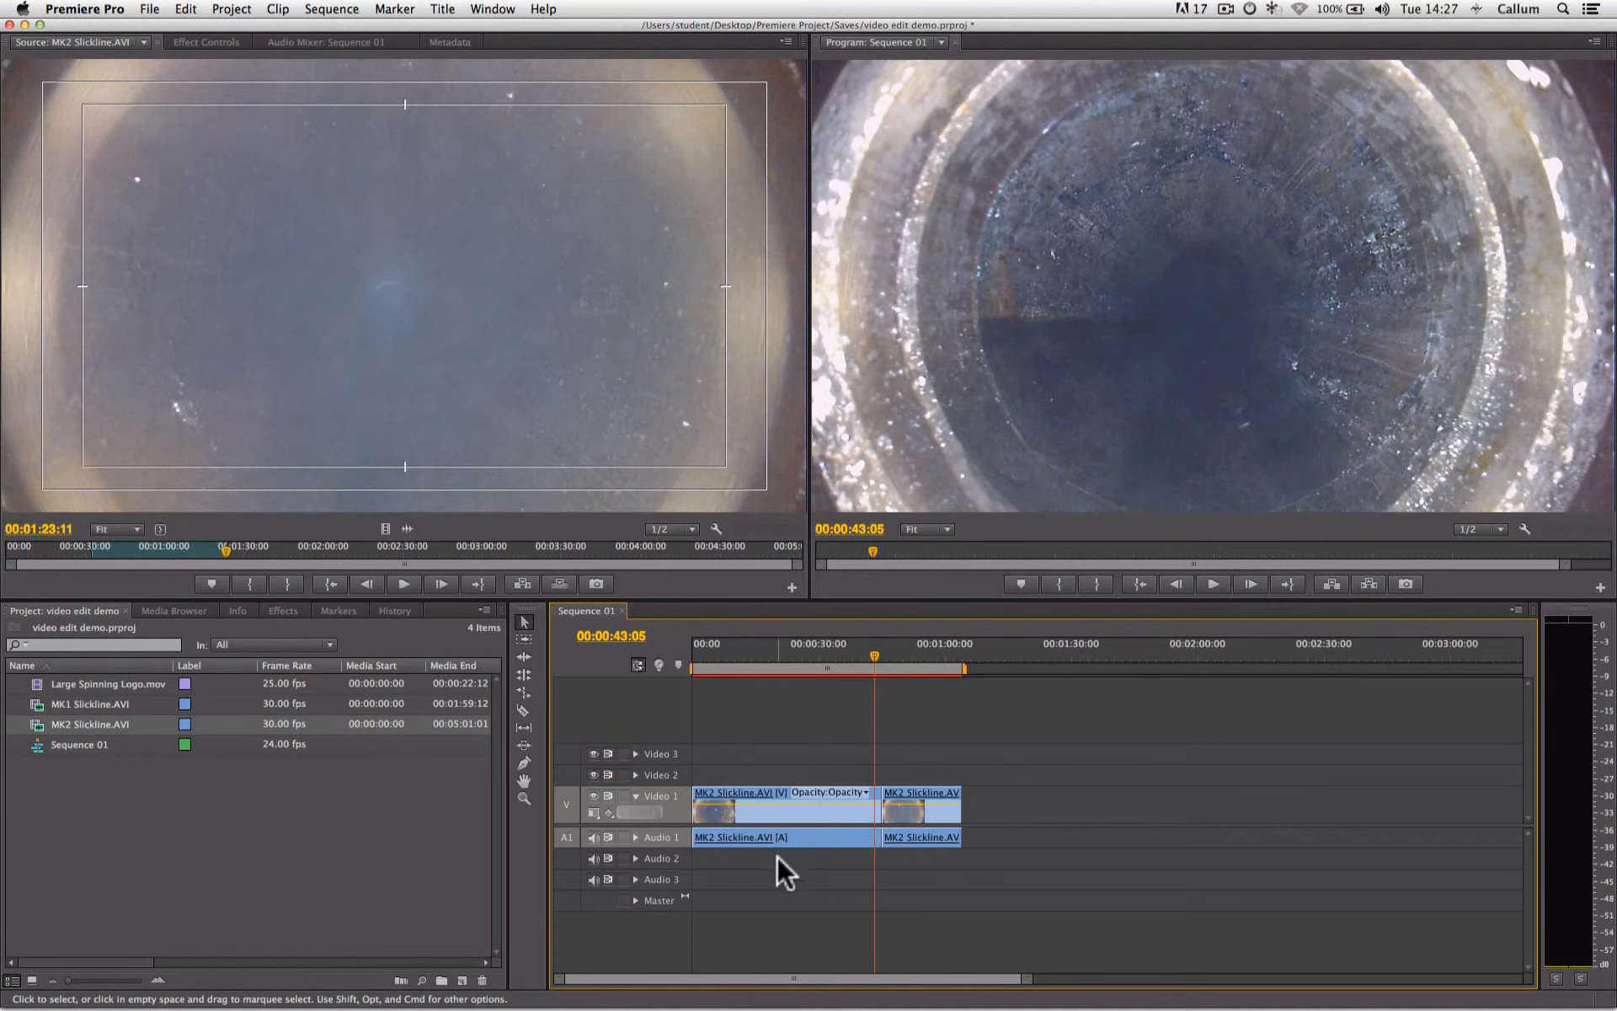
- Spread the clips along Video 1, with the longer one at about 00:01:00:00 and the shorter one at about 00:02:14:00
drag(734, 789, 1144, 802)
drag(931, 800, 843, 796)
drag(1140, 790, 986, 793)
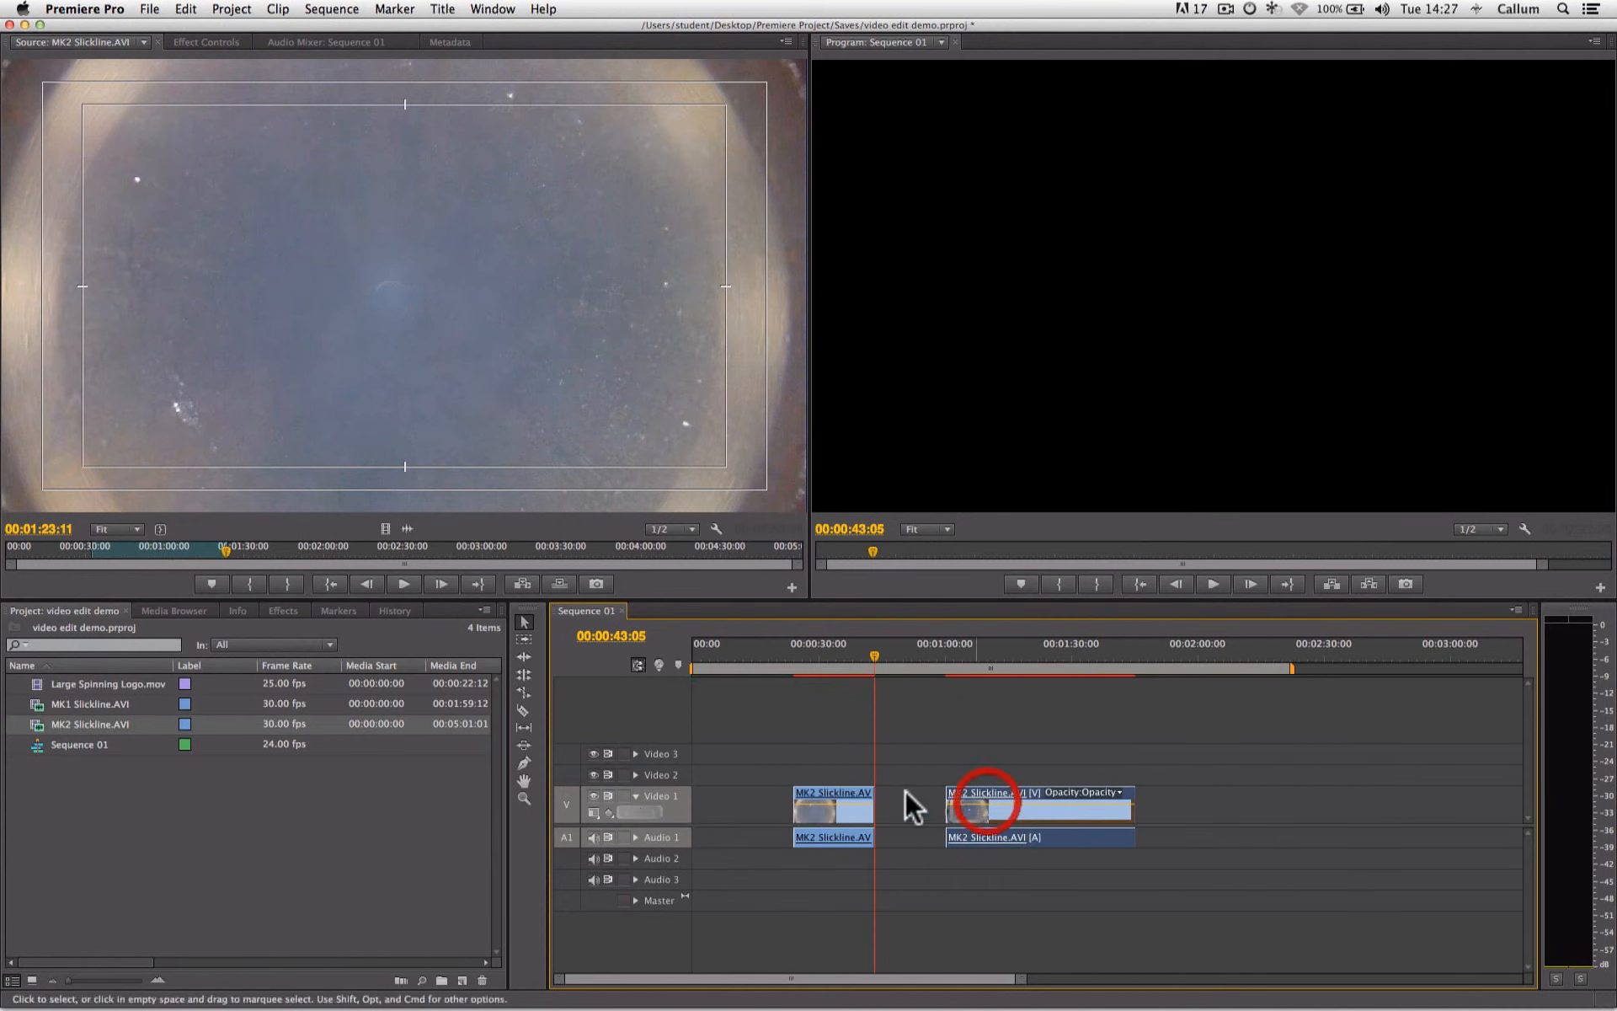
drag(833, 794, 1299, 794)
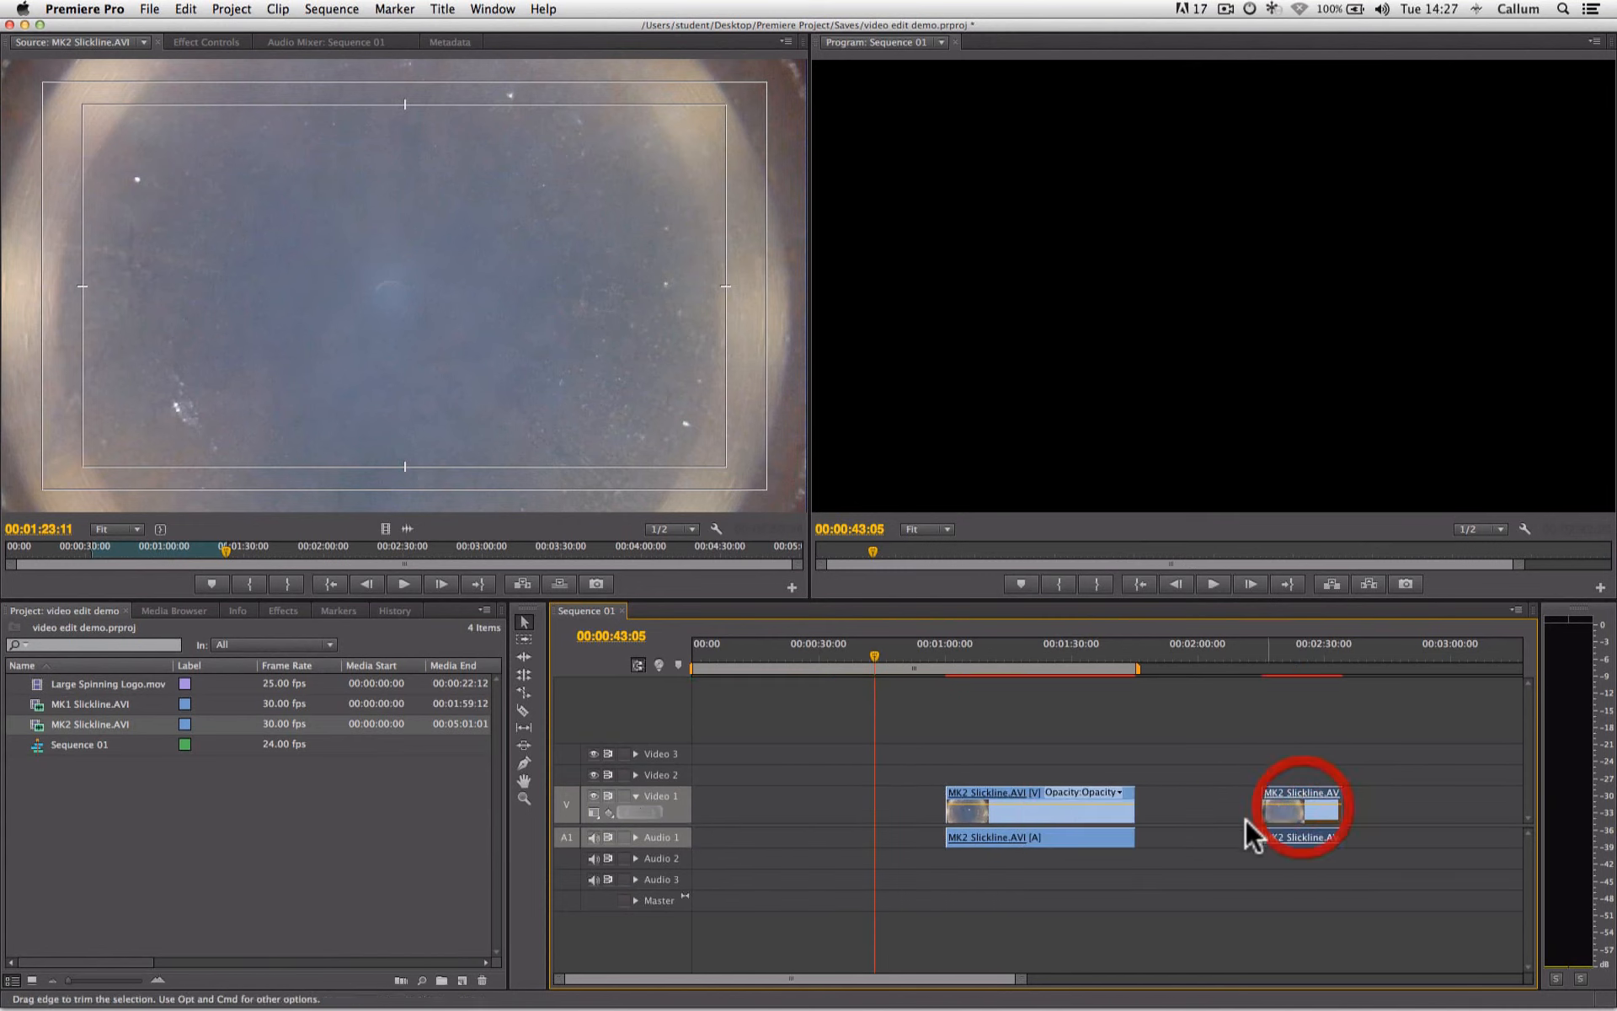
- Ripple-delete the gaps before the first clip and between the two clips on Video 1, and scrub the playhead back to 00:00:35:14
click(905, 815)
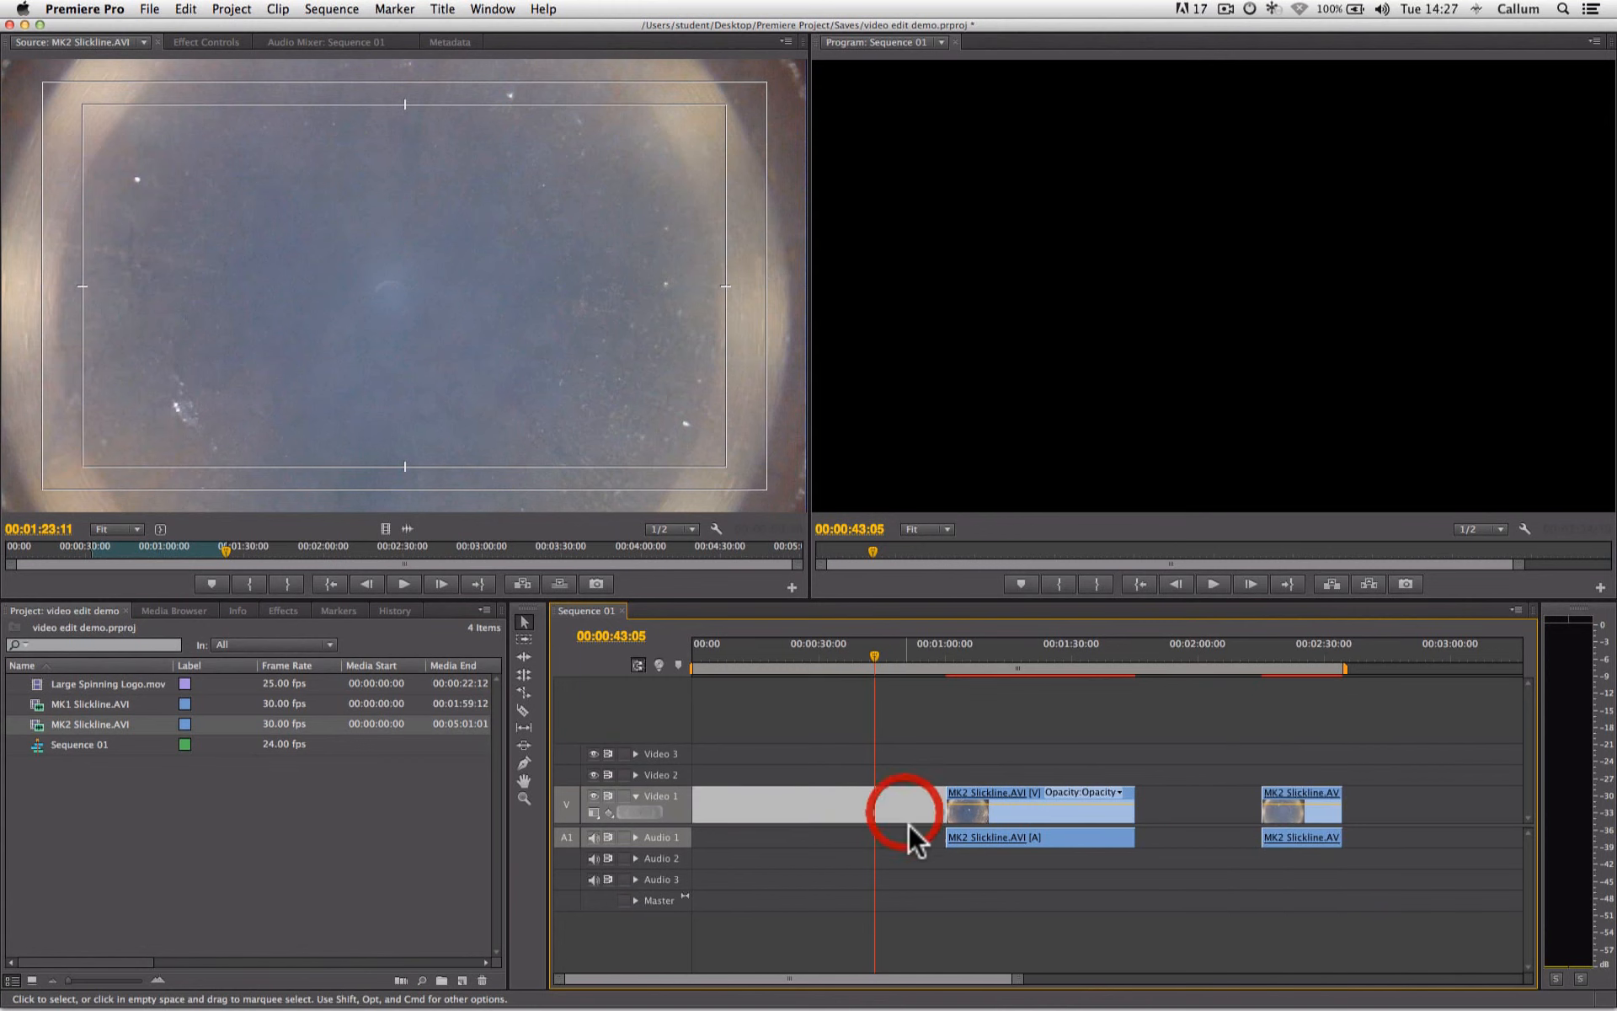
key(Delete)
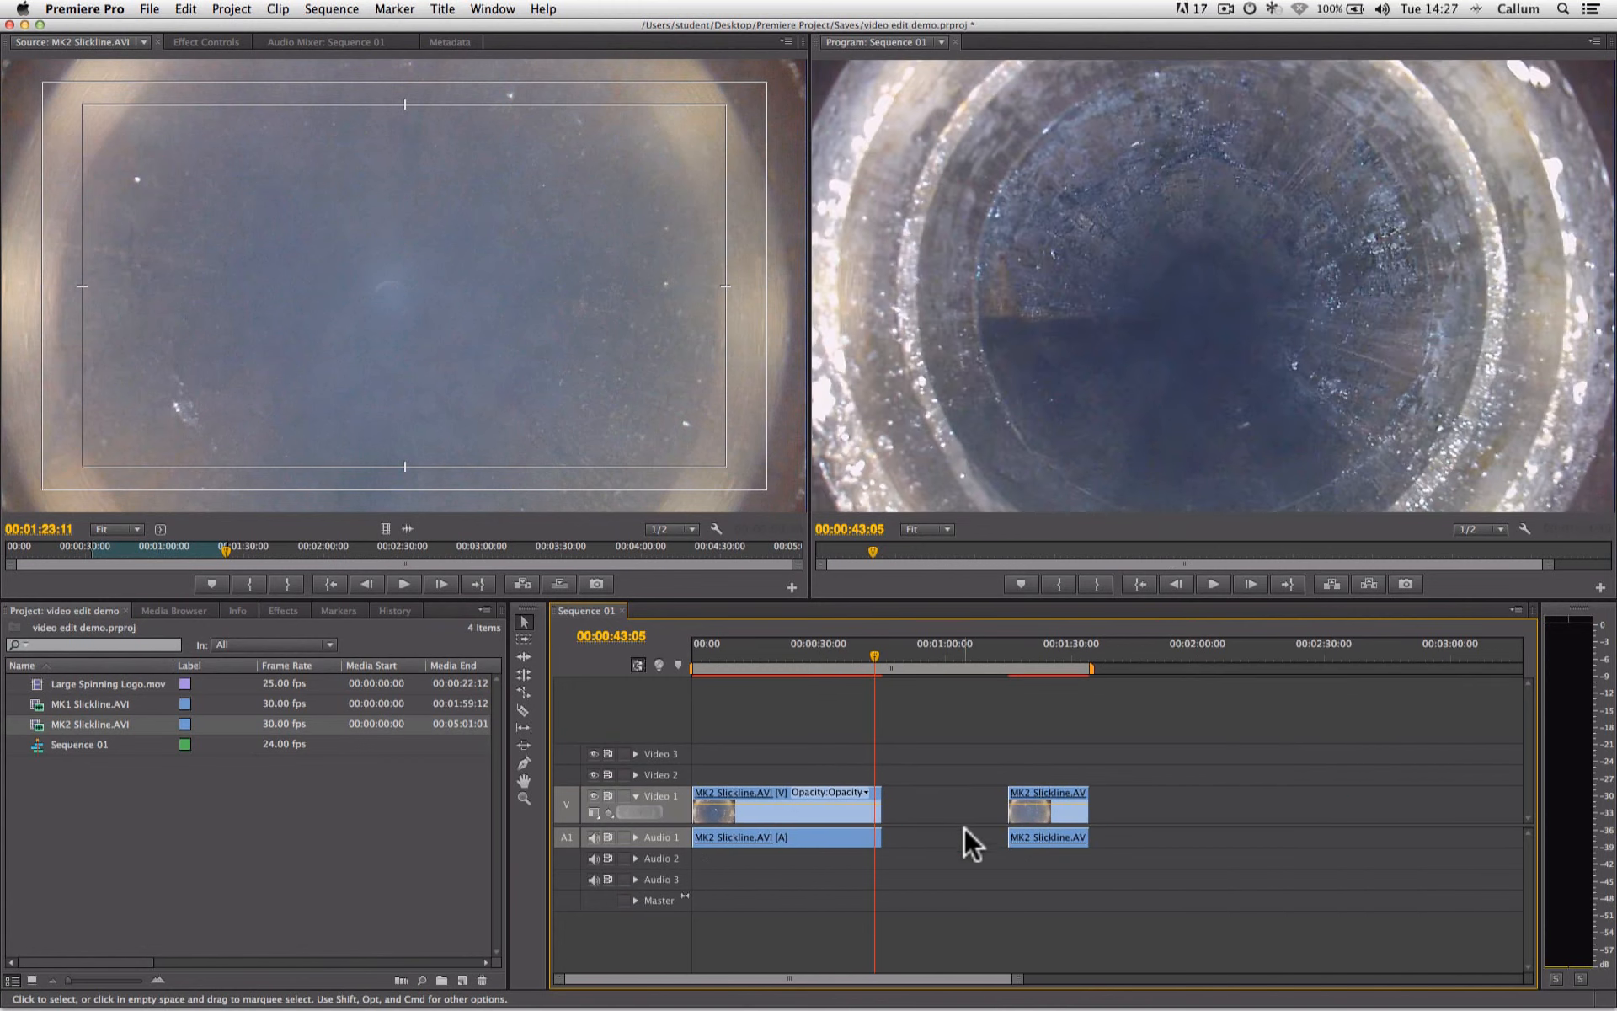
click(963, 809)
key(Delete)
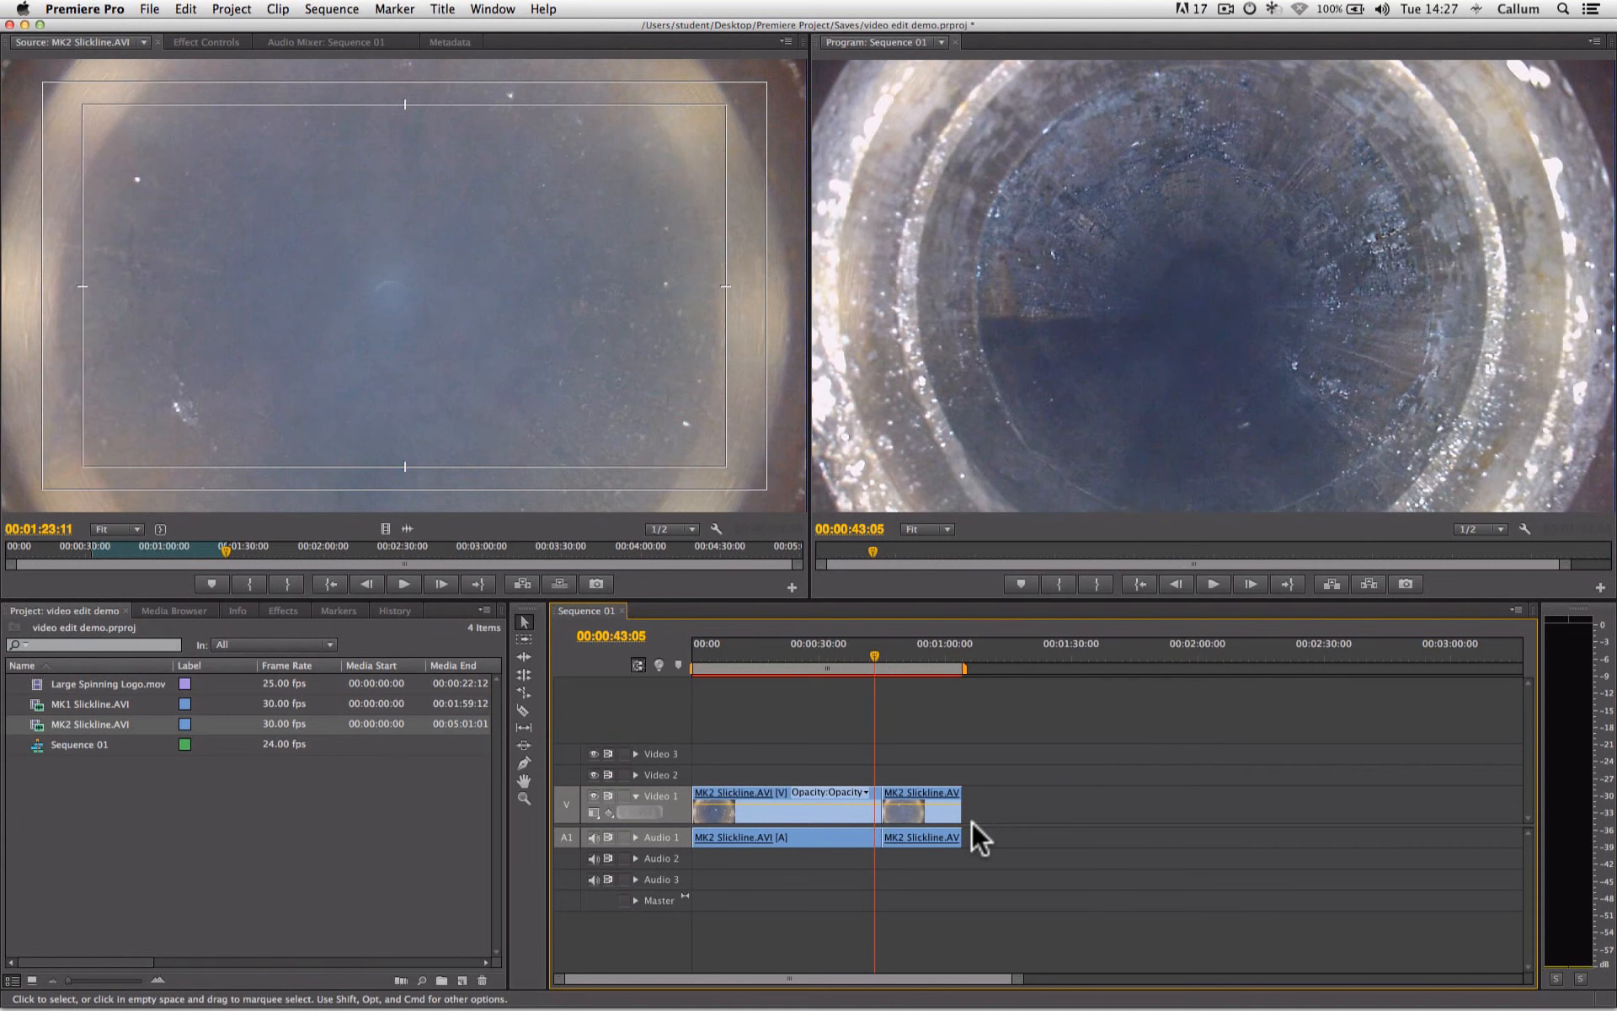
drag(872, 649, 837, 648)
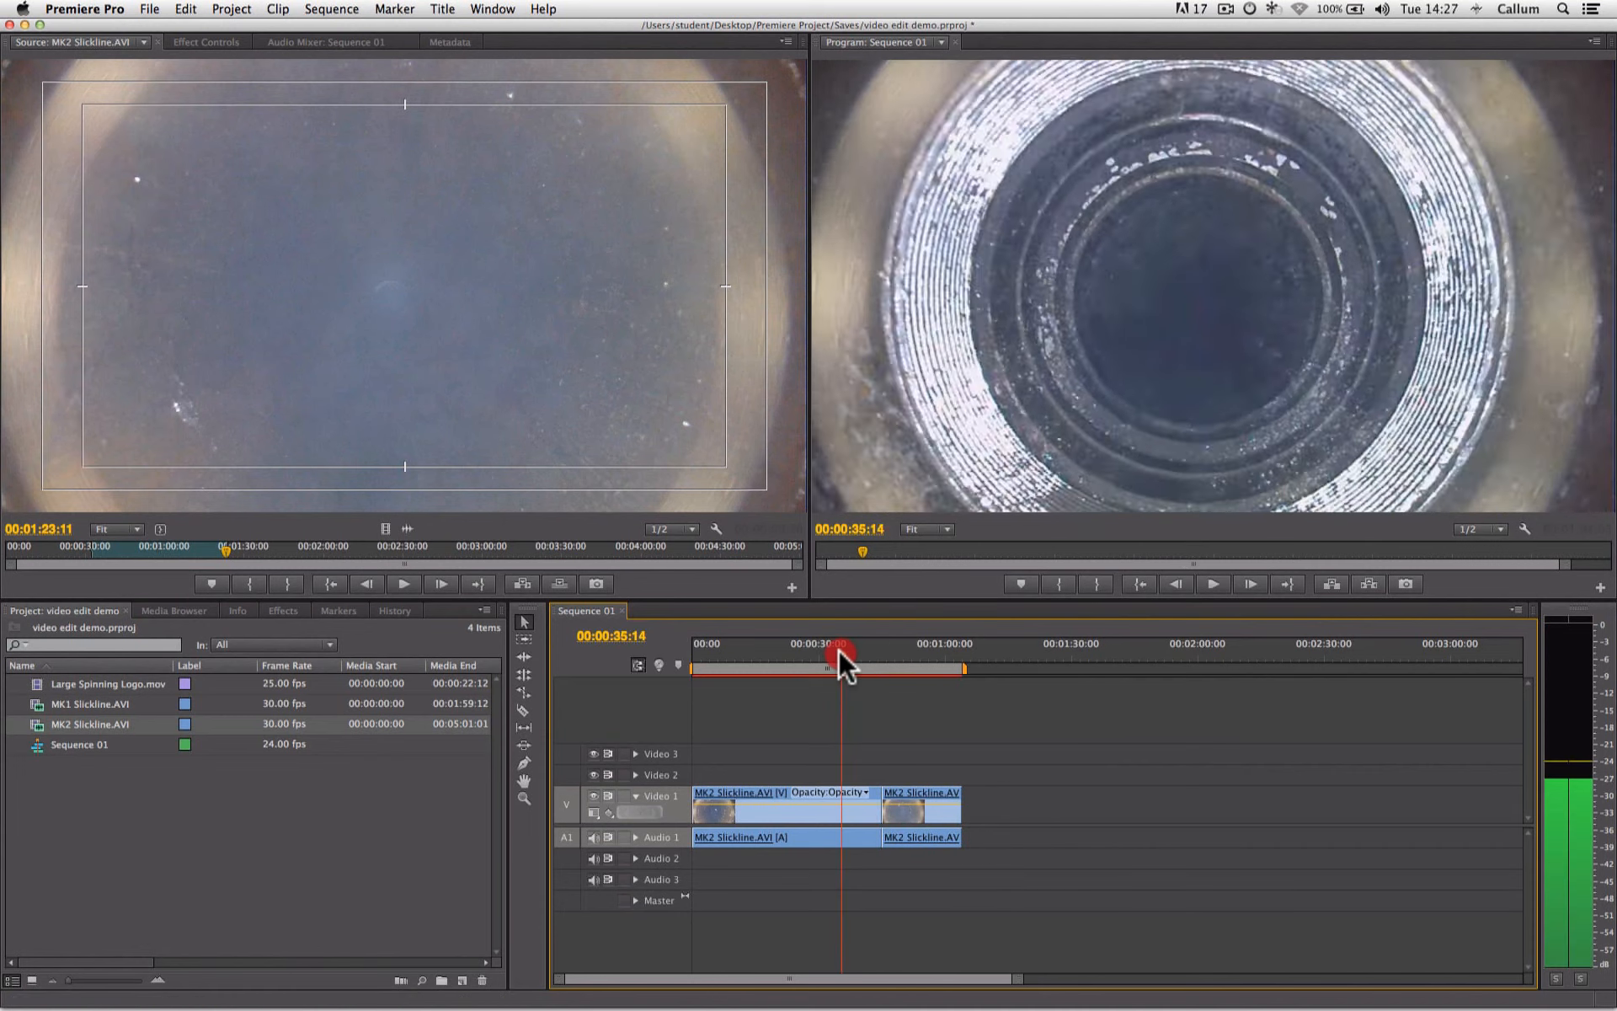